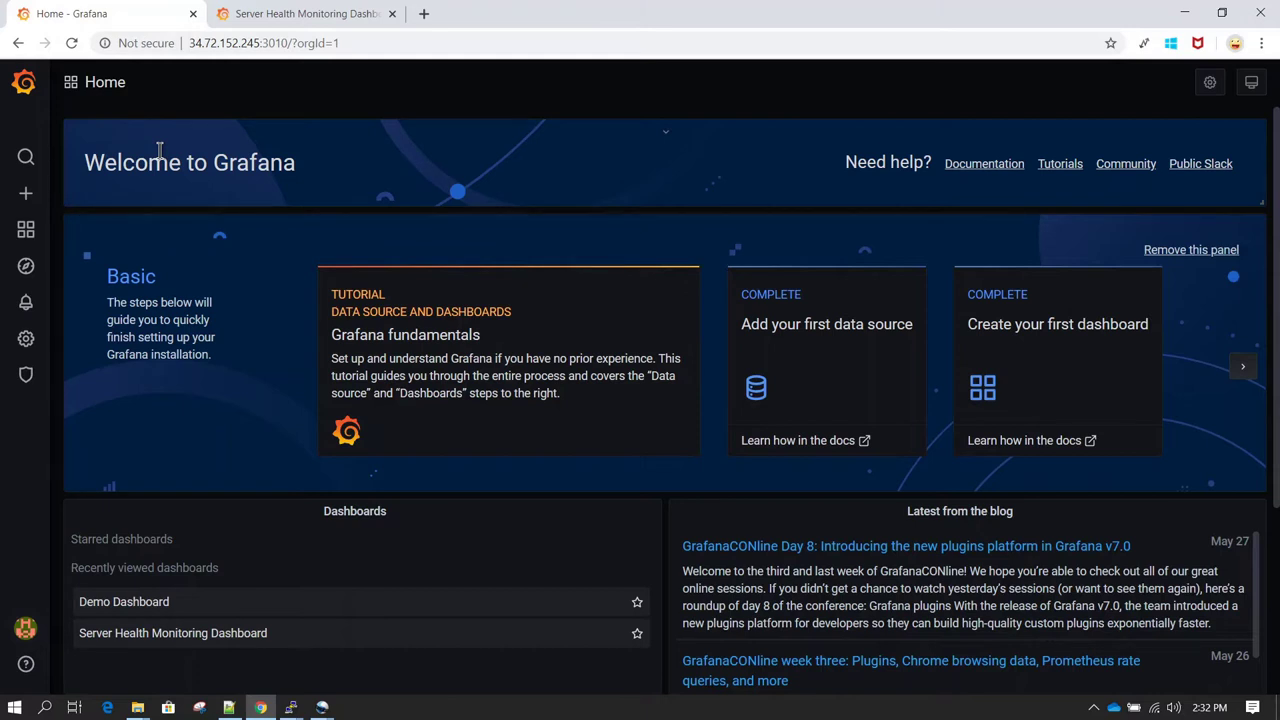
Create a new dashboard from the + menu and add its first empty panel
mouse_move(30, 196)
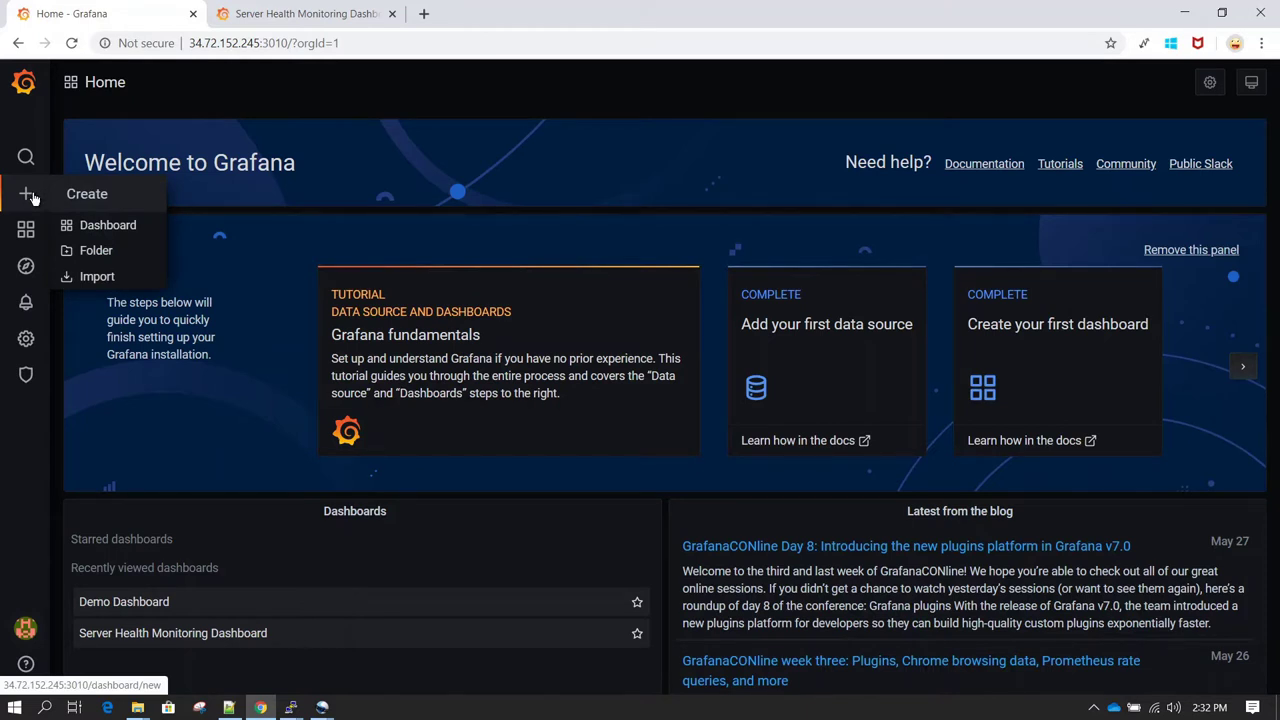
left_click(107, 228)
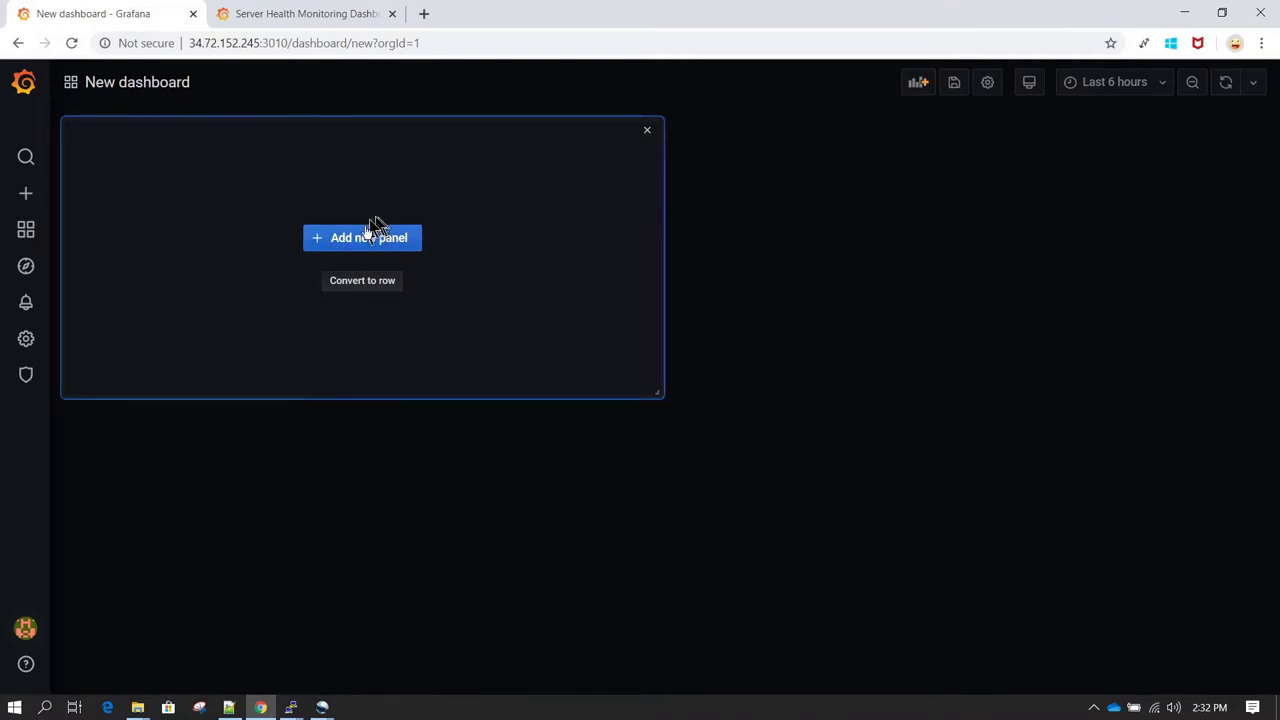
left_click(395, 242)
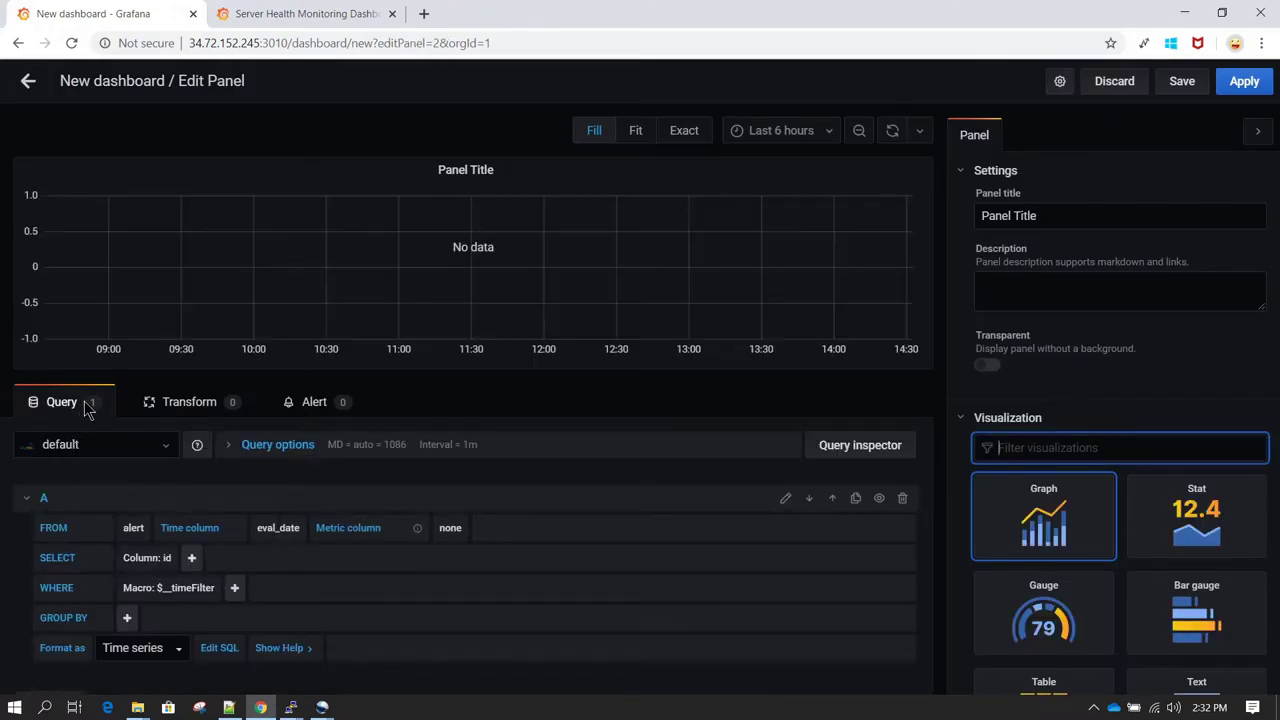
Expand the panel query's 'default' data source dropdown to list sources such as demo_mysql_db
left_click(163, 455)
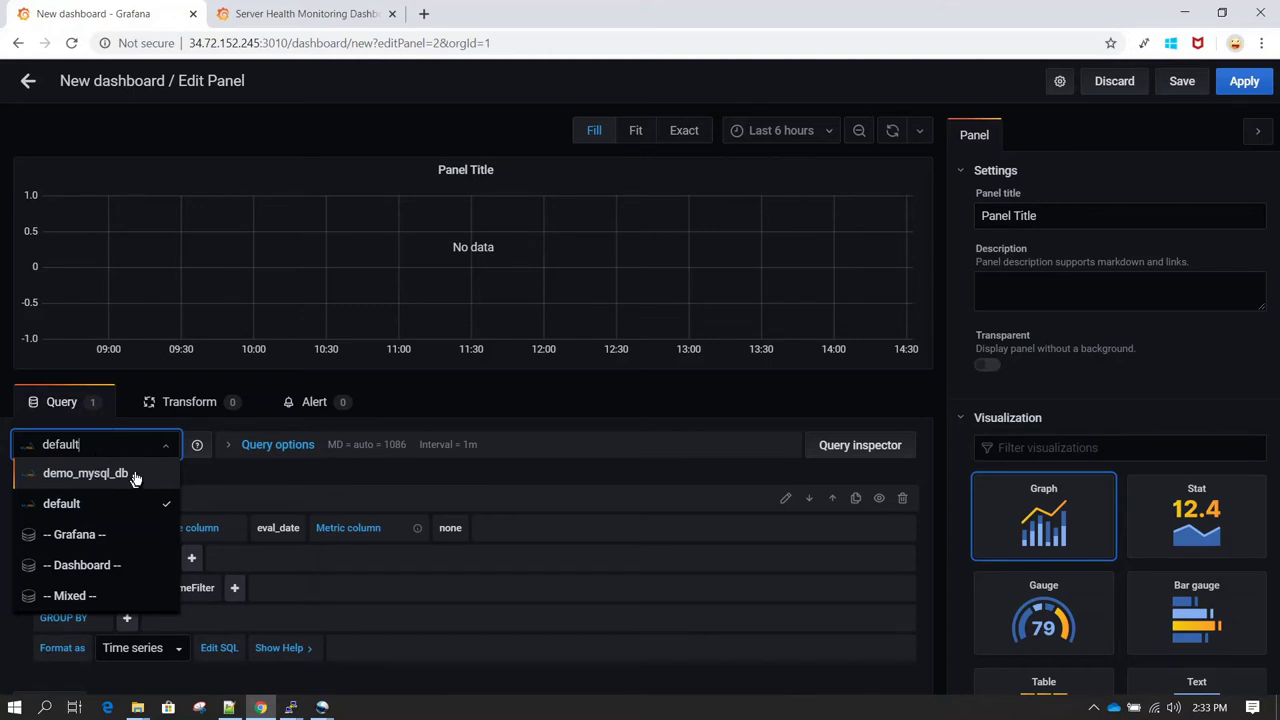
Leave the panel editor, go to the Home page and discard the unsaved dashboard
left_click(28, 82)
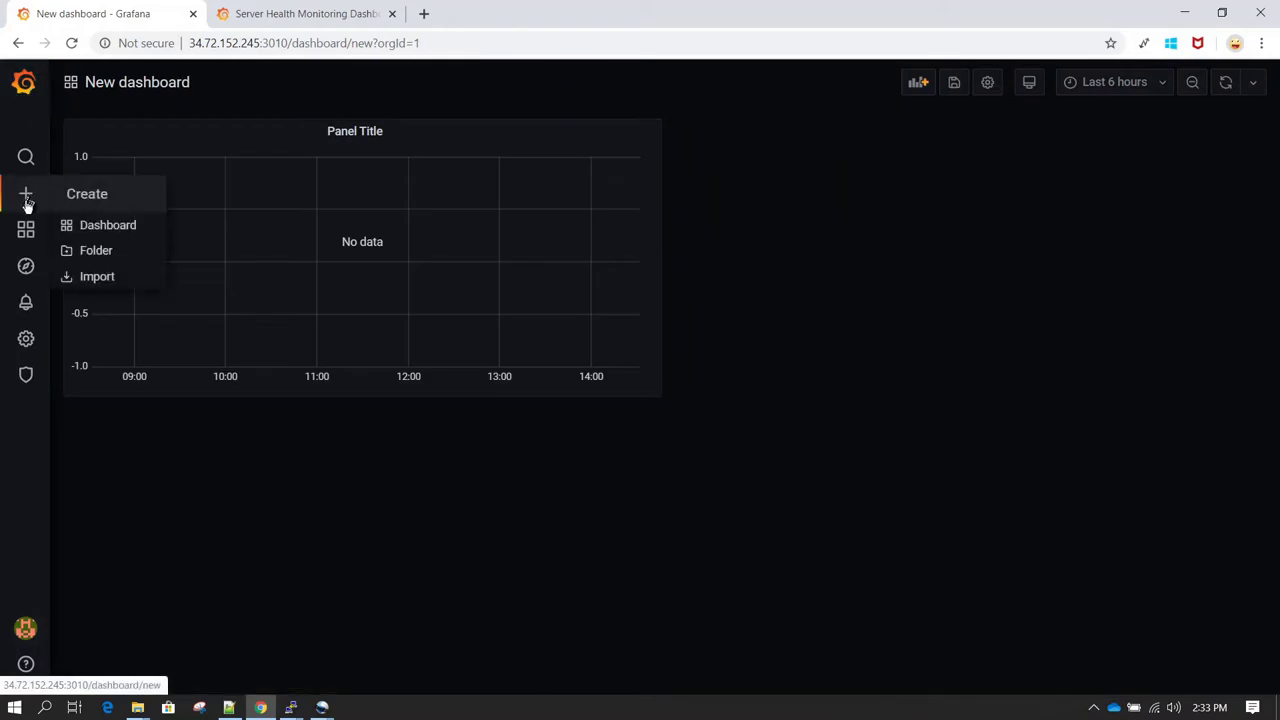
mouse_move(31, 352)
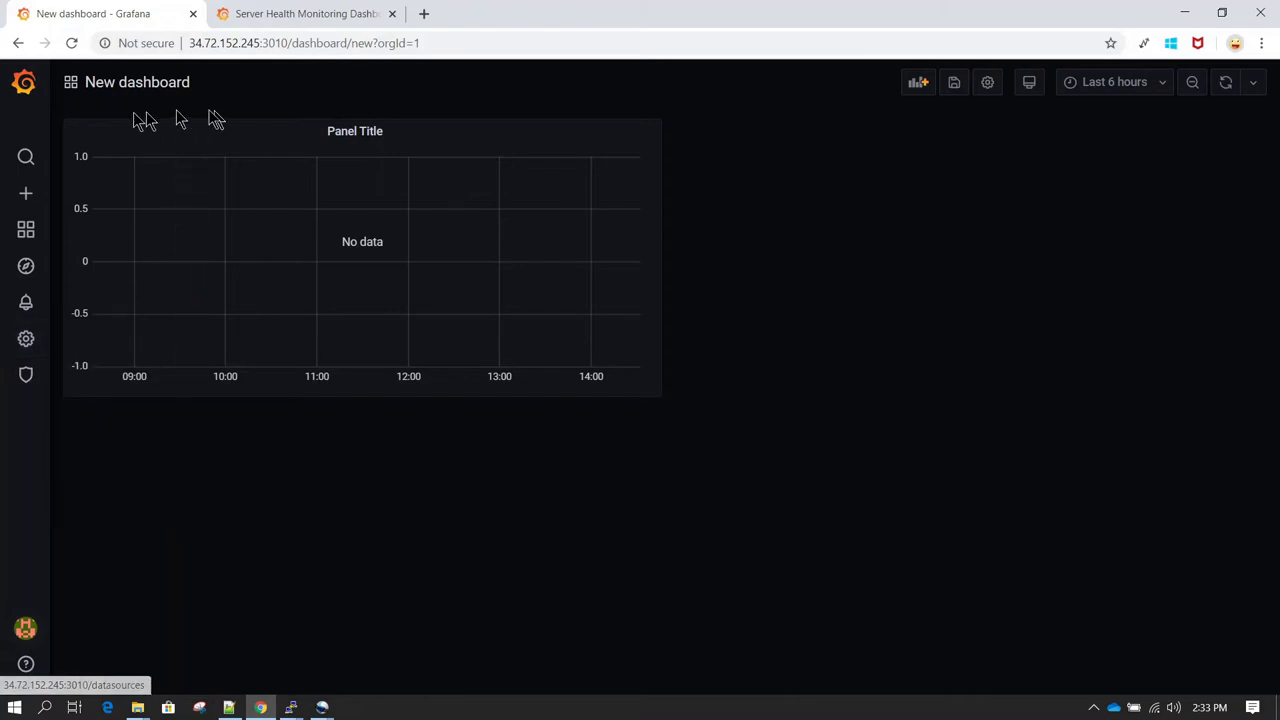
left_click(36, 94)
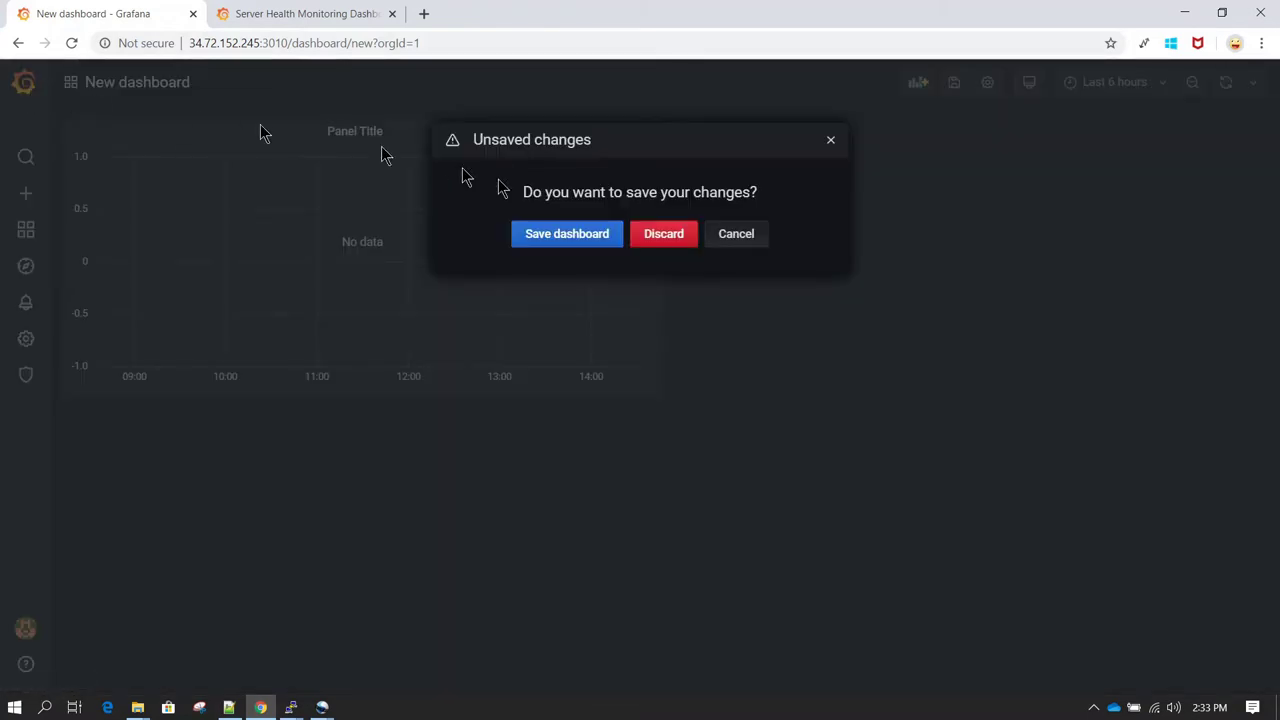
left_click(677, 248)
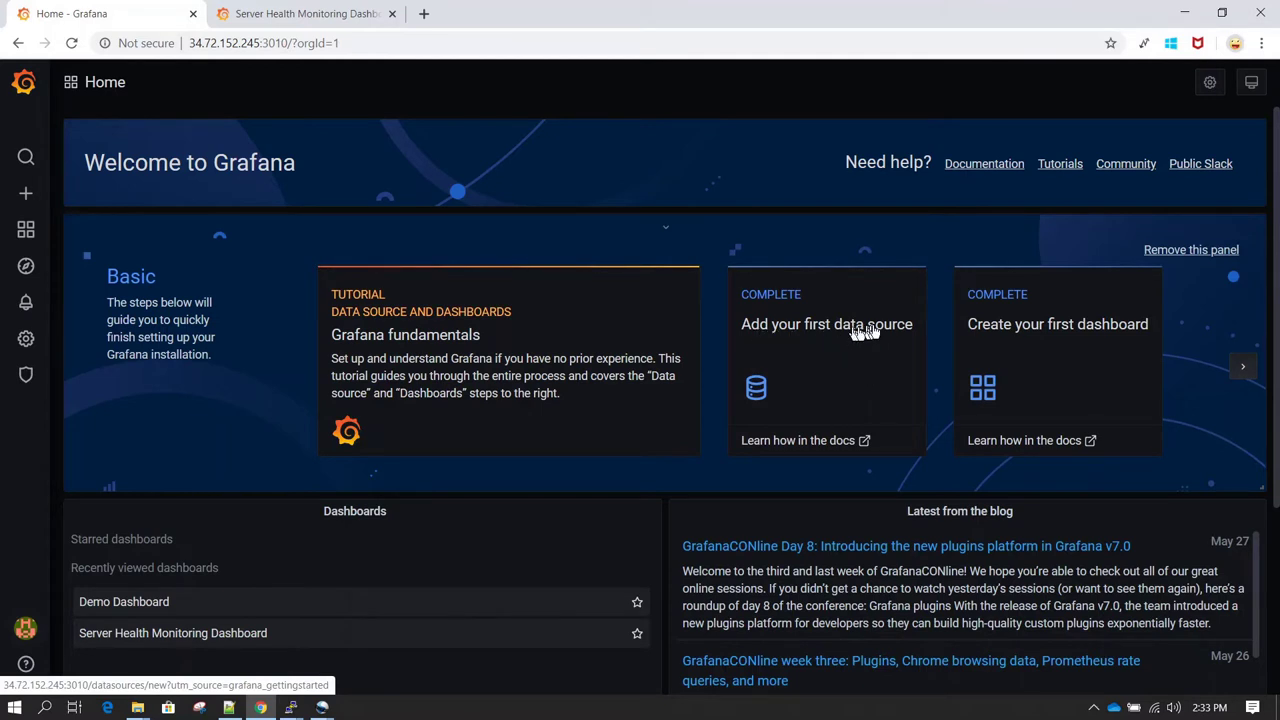
Go to Configuration > Data Sources, showing demo_mysql_db as the only, default source
left_click(758, 400)
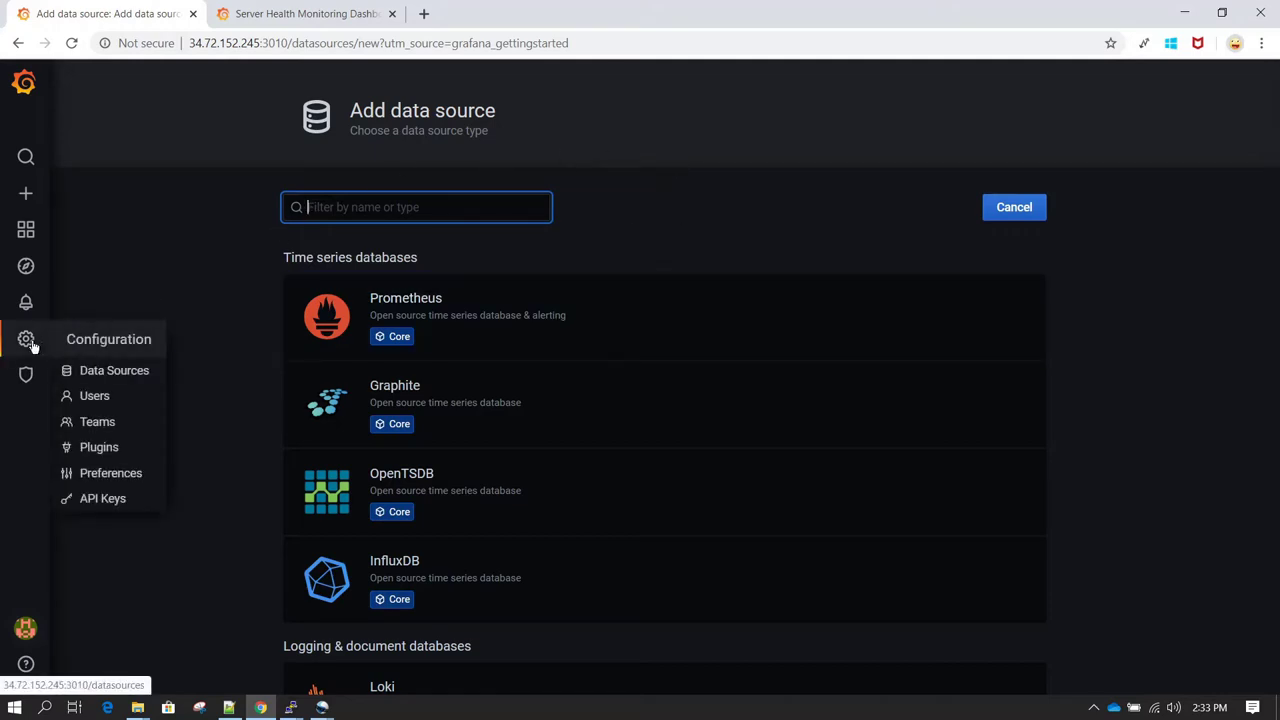
left_click(100, 370)
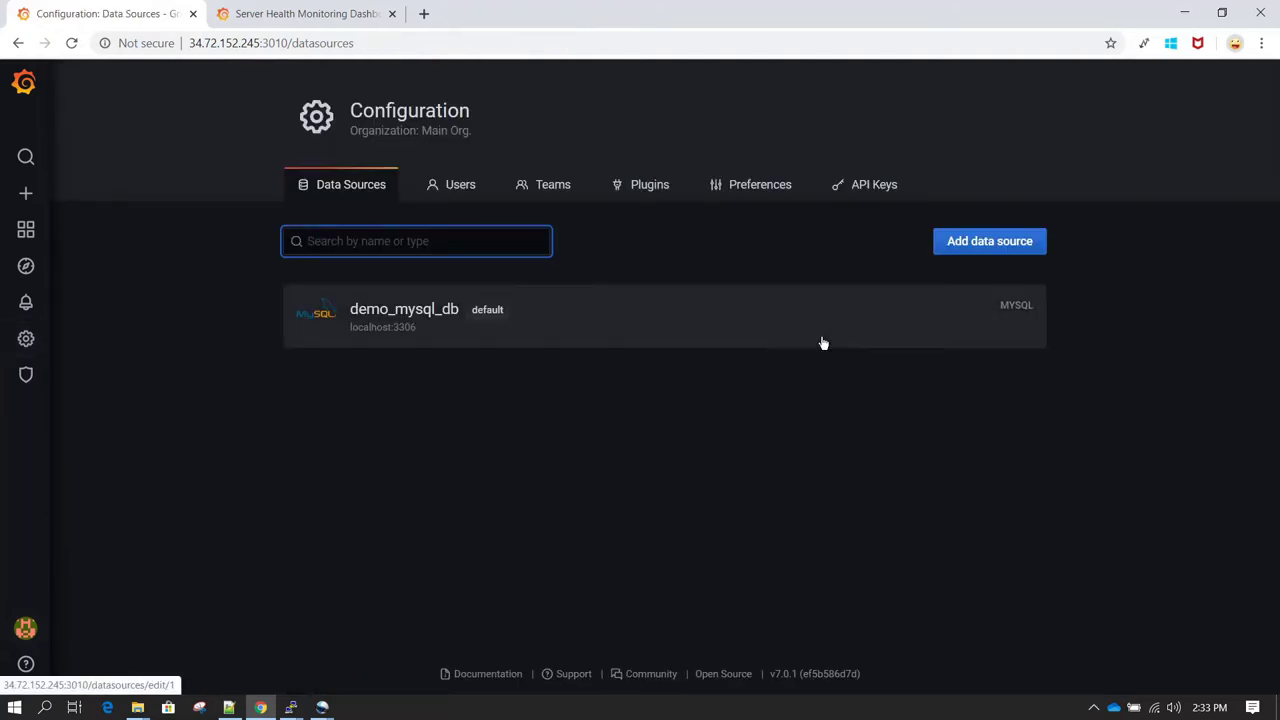
Open Add data source and scroll the type list to MySQL under SQL
left_click(978, 246)
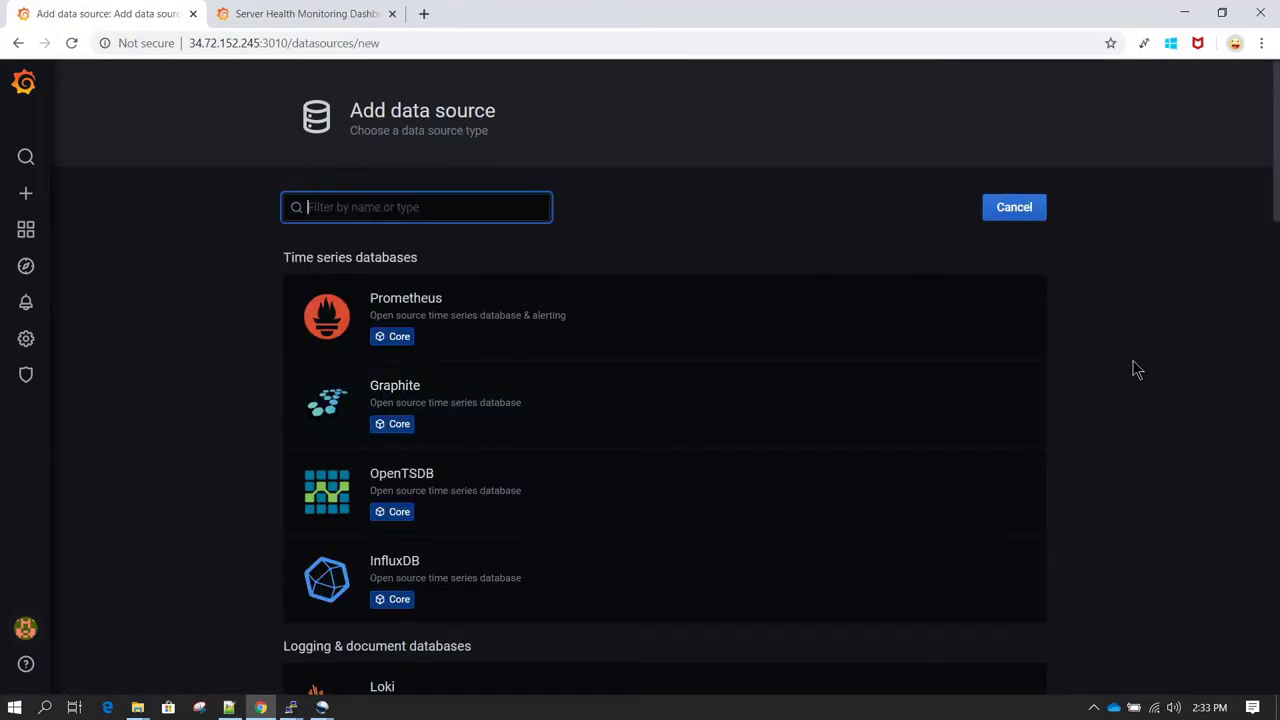
scroll(1137, 370, "down", 3)
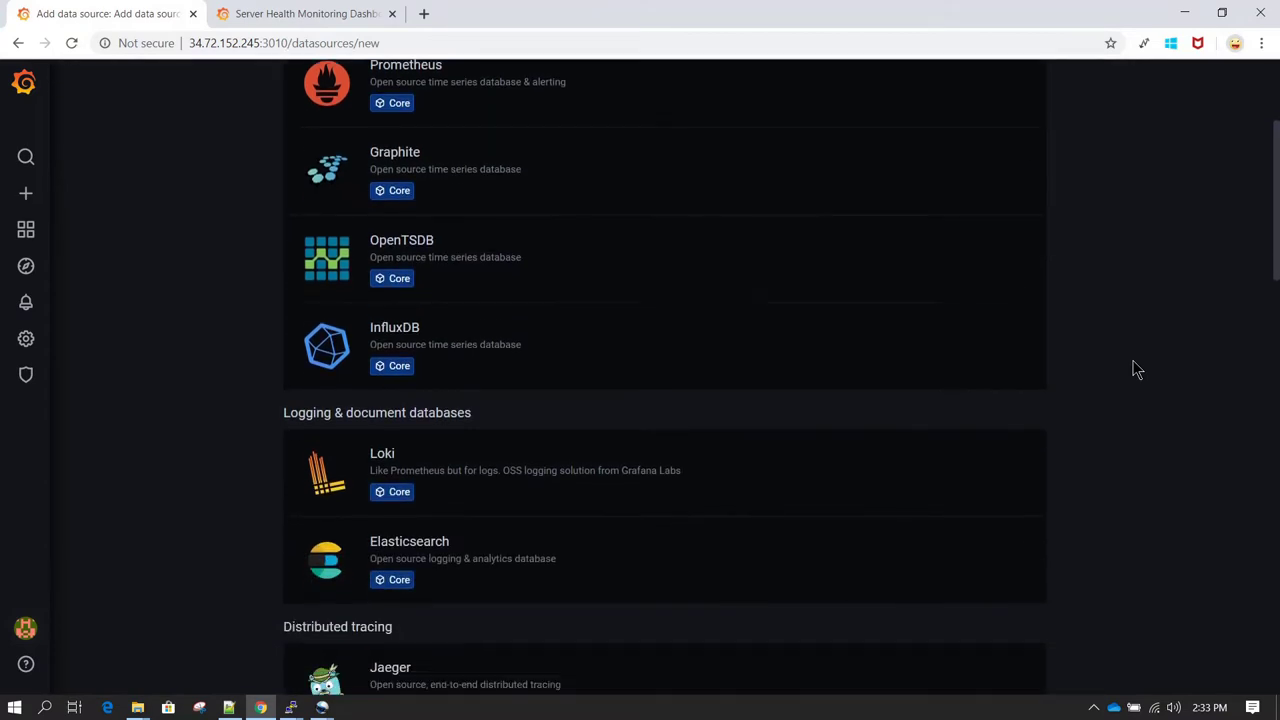
scroll(1137, 370, "down", 7)
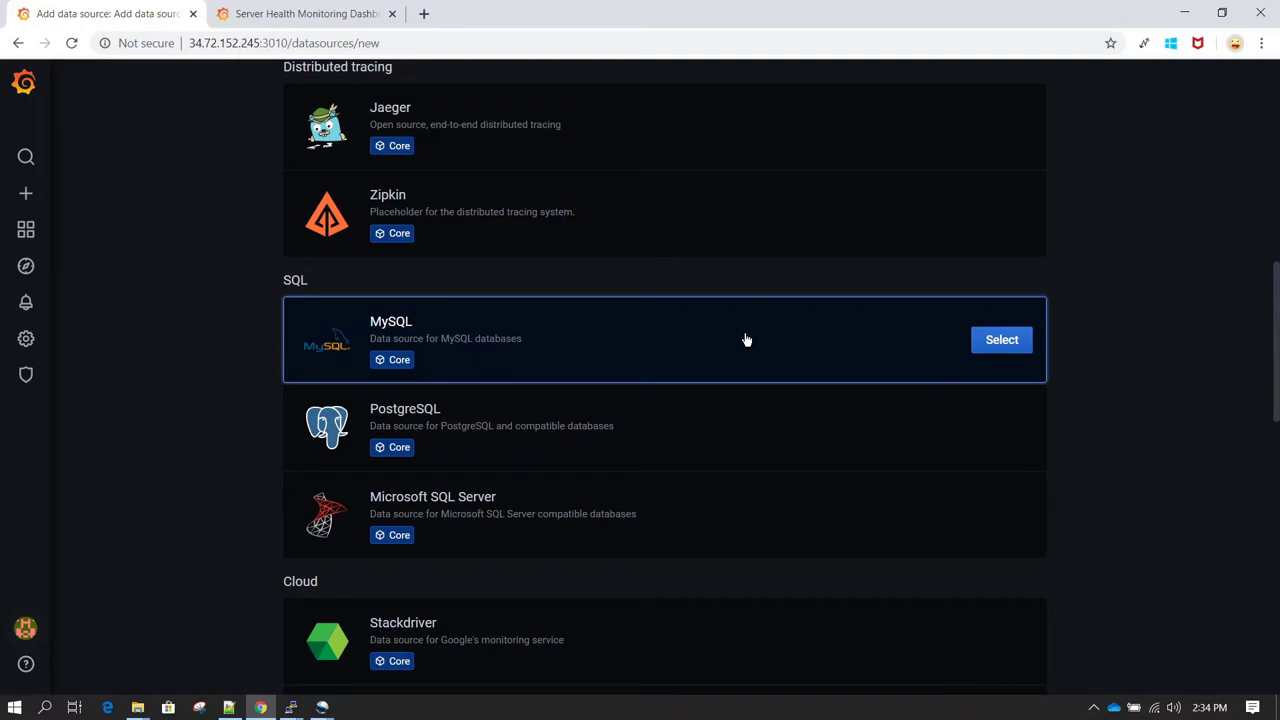
scroll(747, 341, "up", 3)
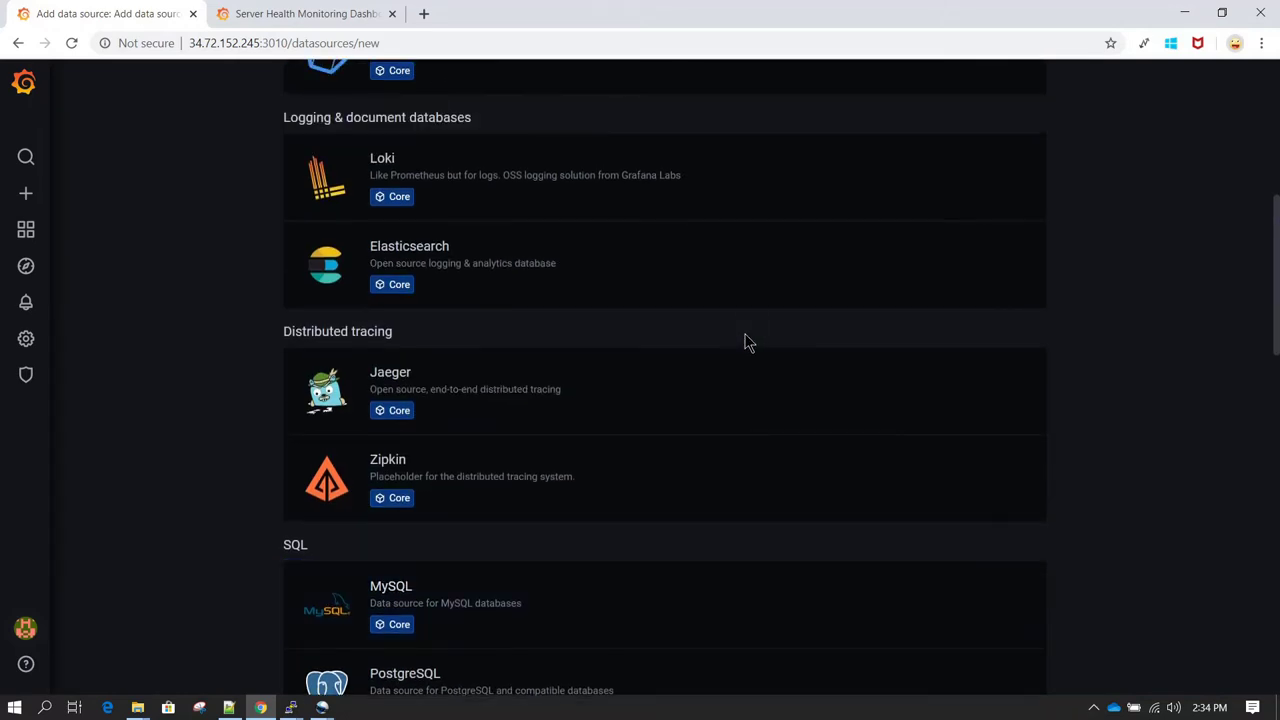
scroll(747, 341, "up", 1)
scroll(747, 338, "down", 3)
scroll(747, 338, "down", 2)
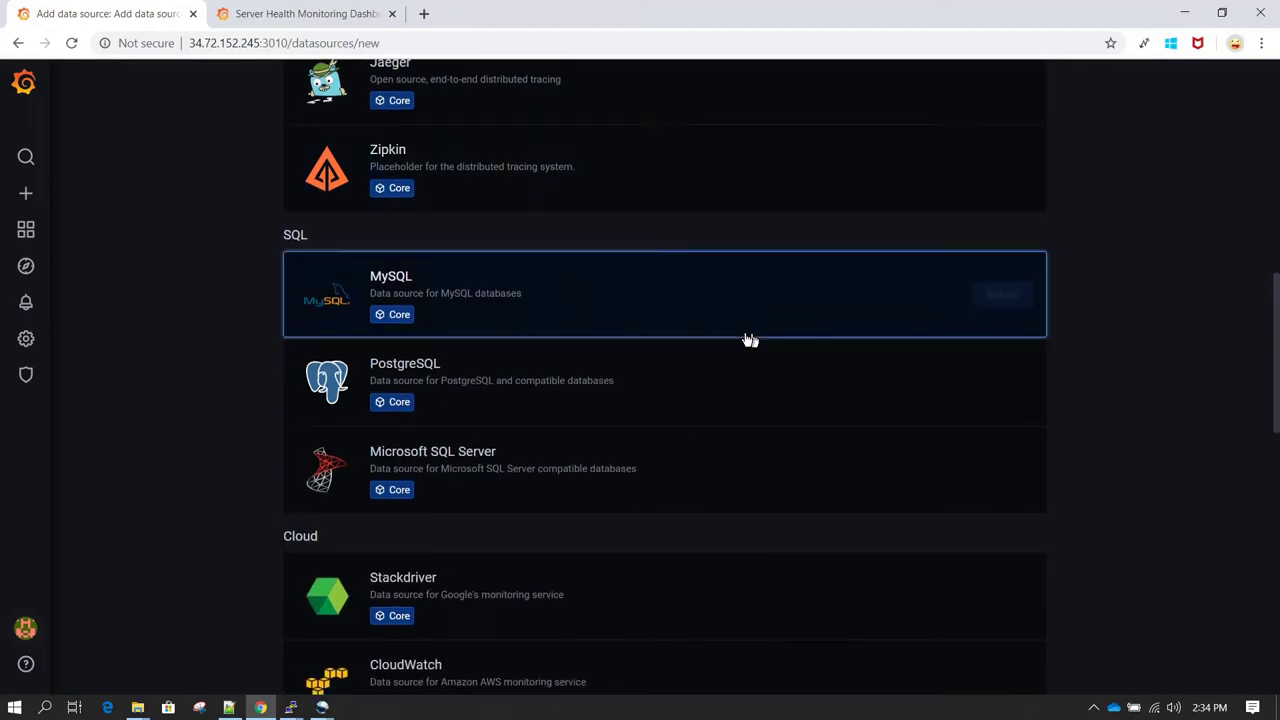
scroll(703, 517, "down", 3)
scroll(706, 520, "up", 3)
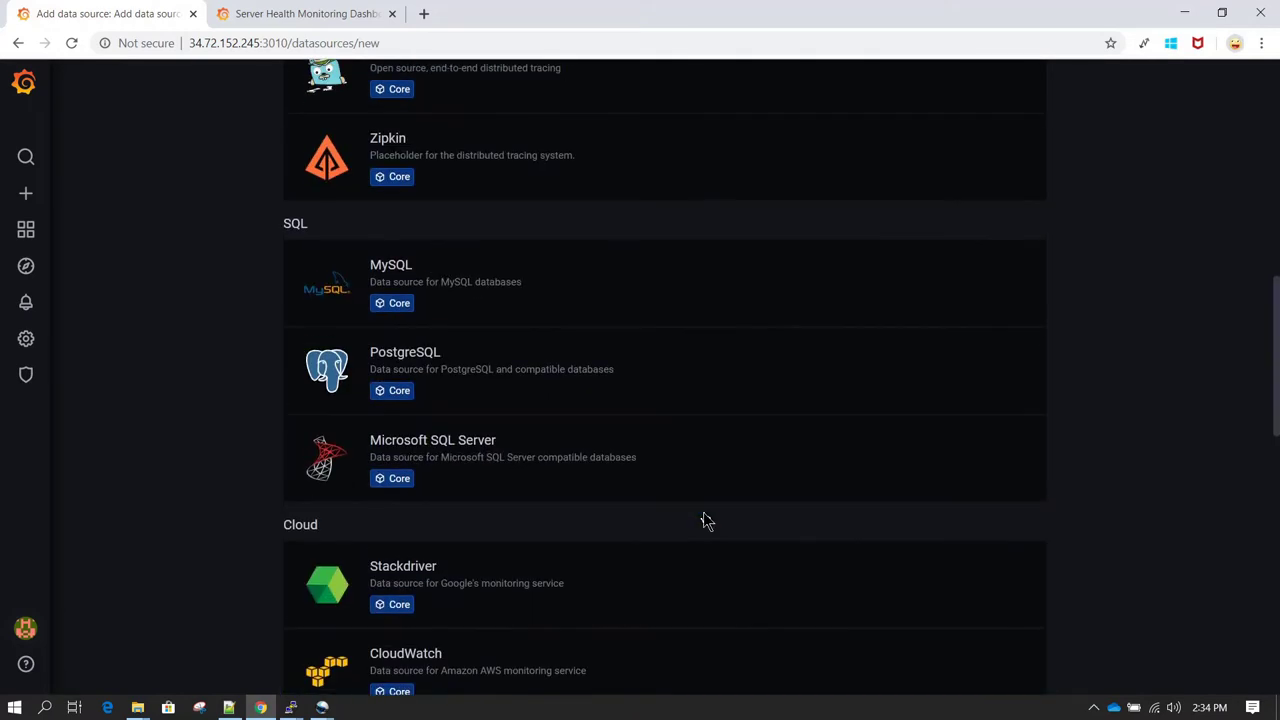
scroll(703, 180, "up", 1)
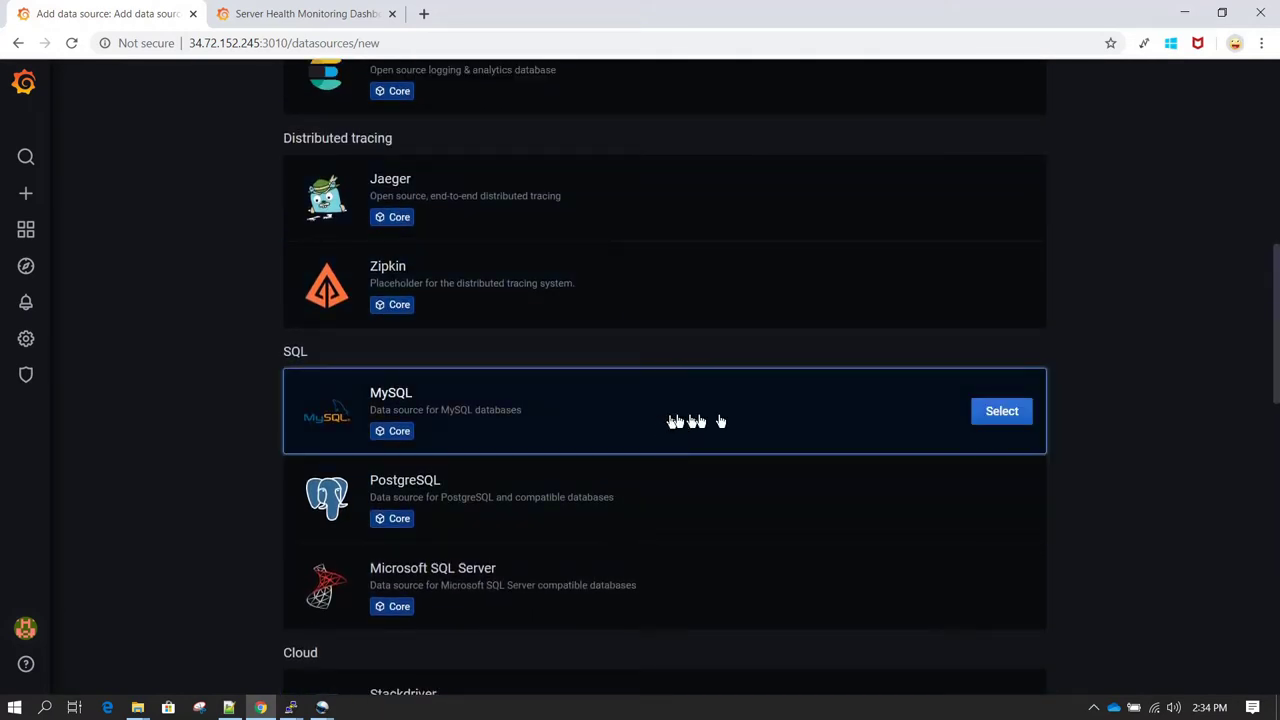
Select MySQL as the new data source type and reveal its empty connection fields
left_click(1012, 421)
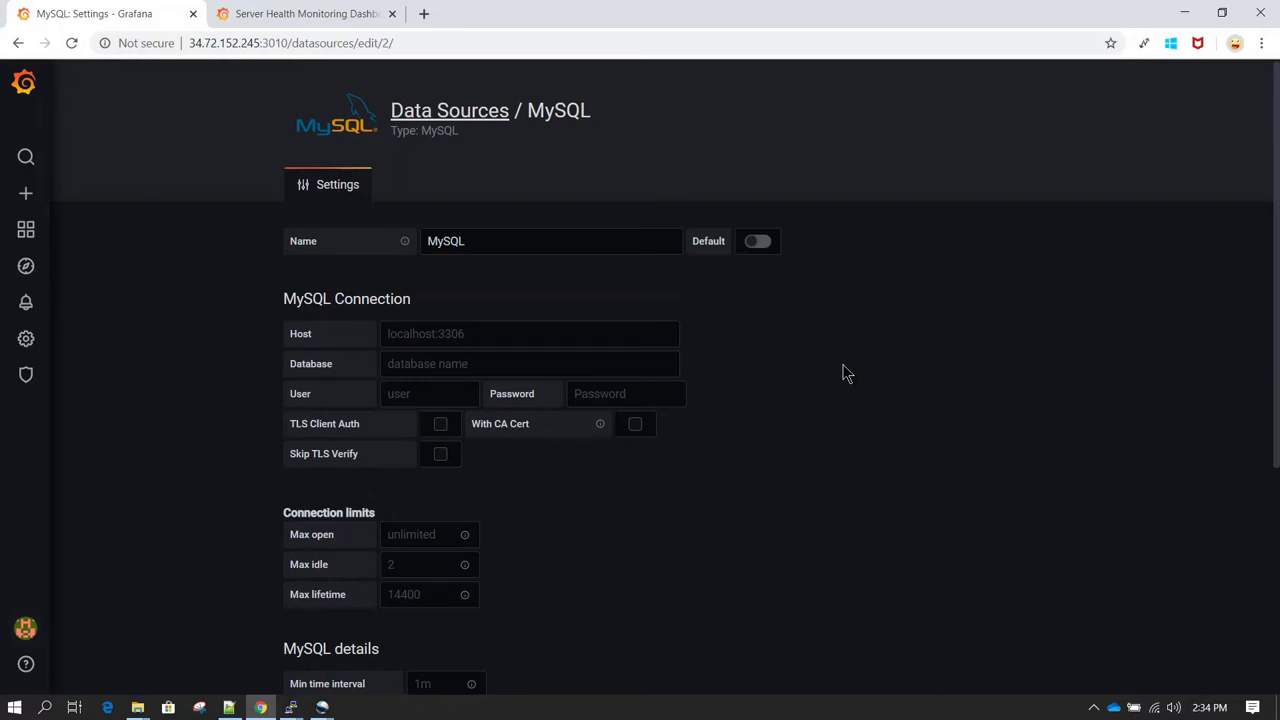
scroll(843, 372, "down", 1)
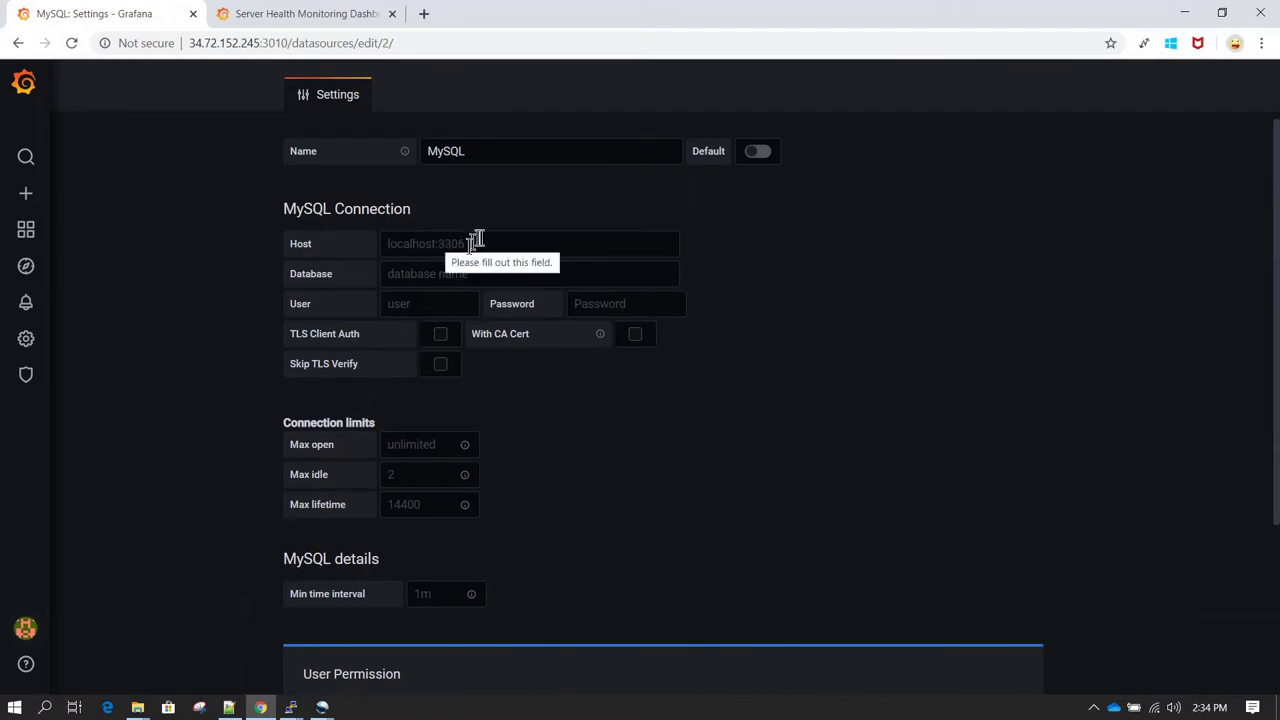
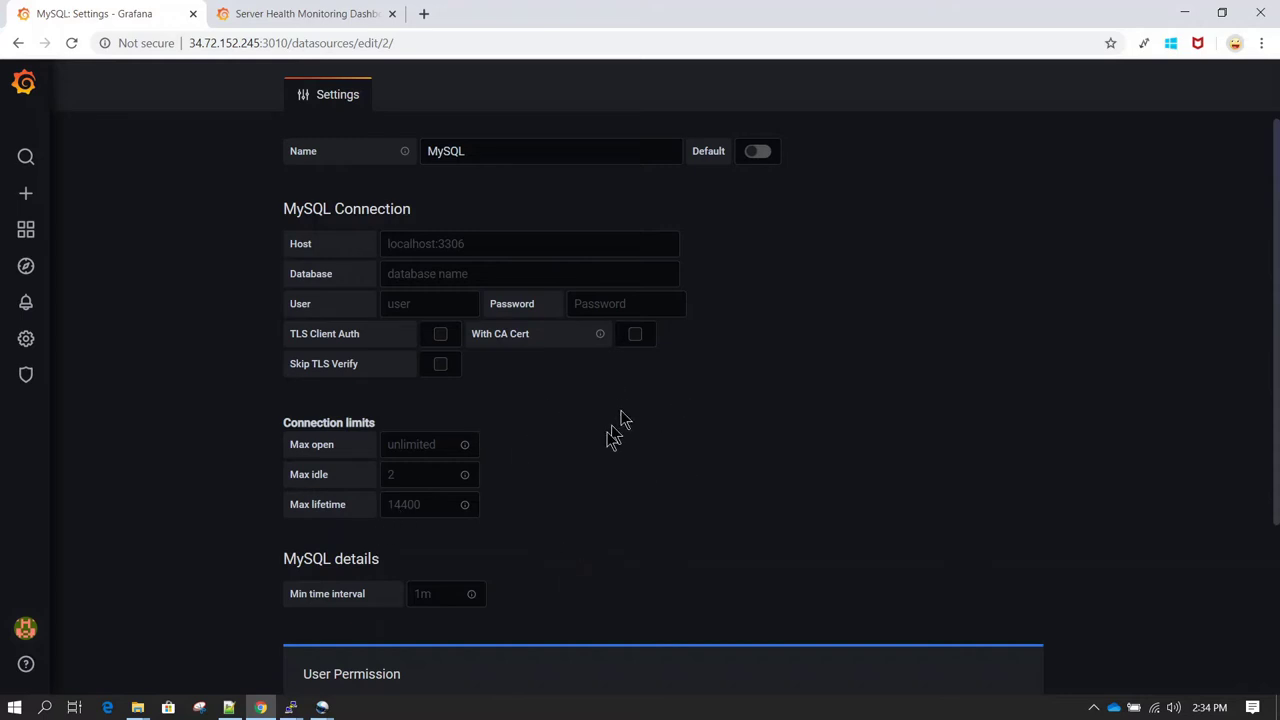
Bring up the new MySQL data source's settings, with host, database and credentials still blank
mouse_move(291, 707)
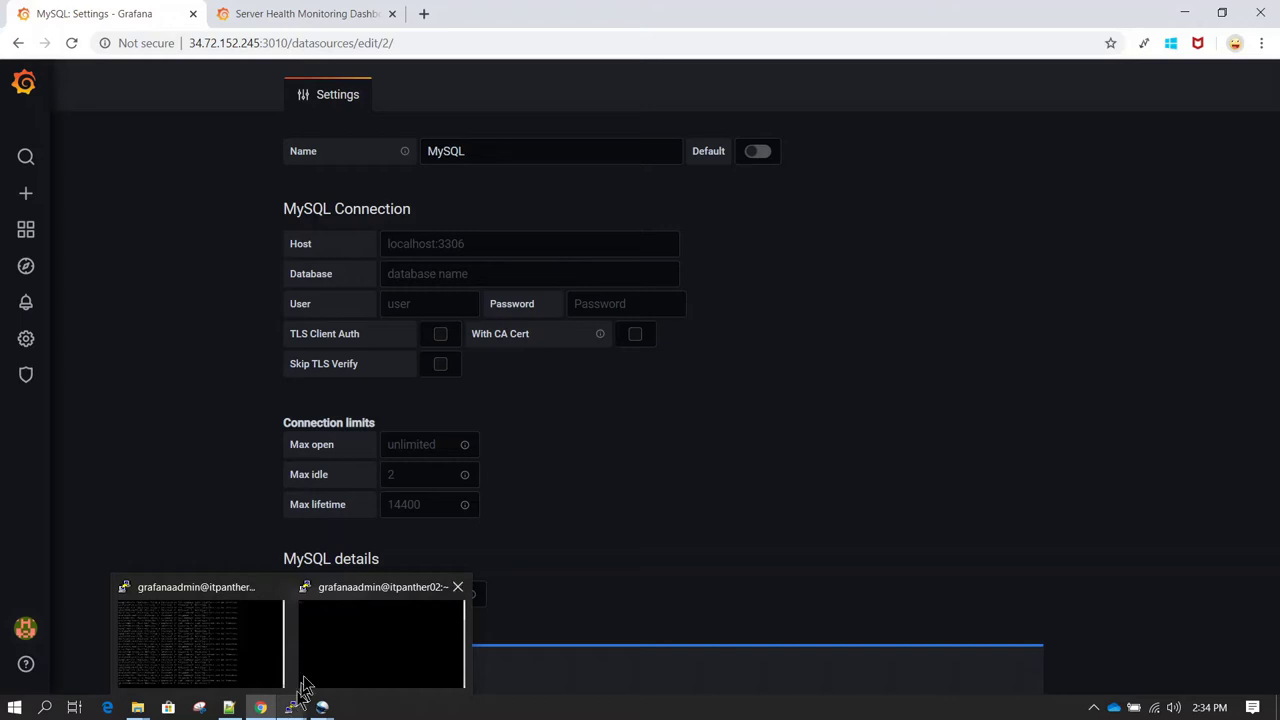
In the second PuTTY session, list the home directory with ll
left_click(346, 621)
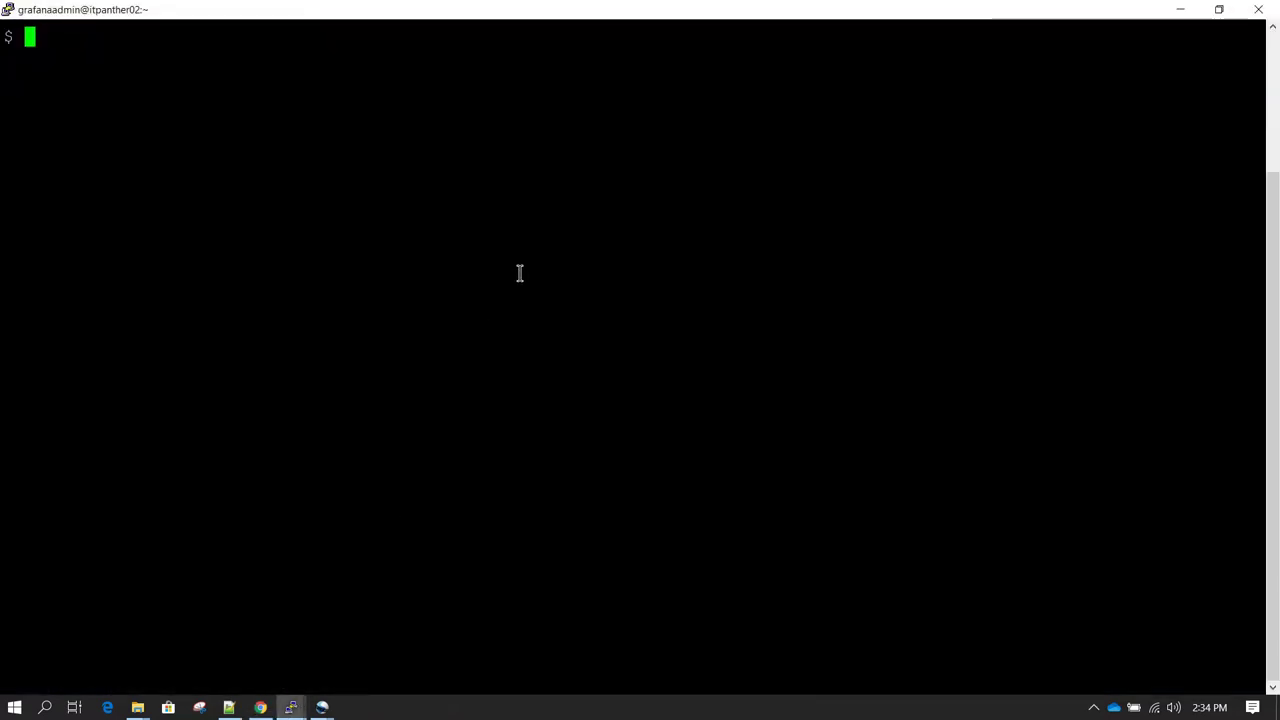
type("ll")
key("Return")
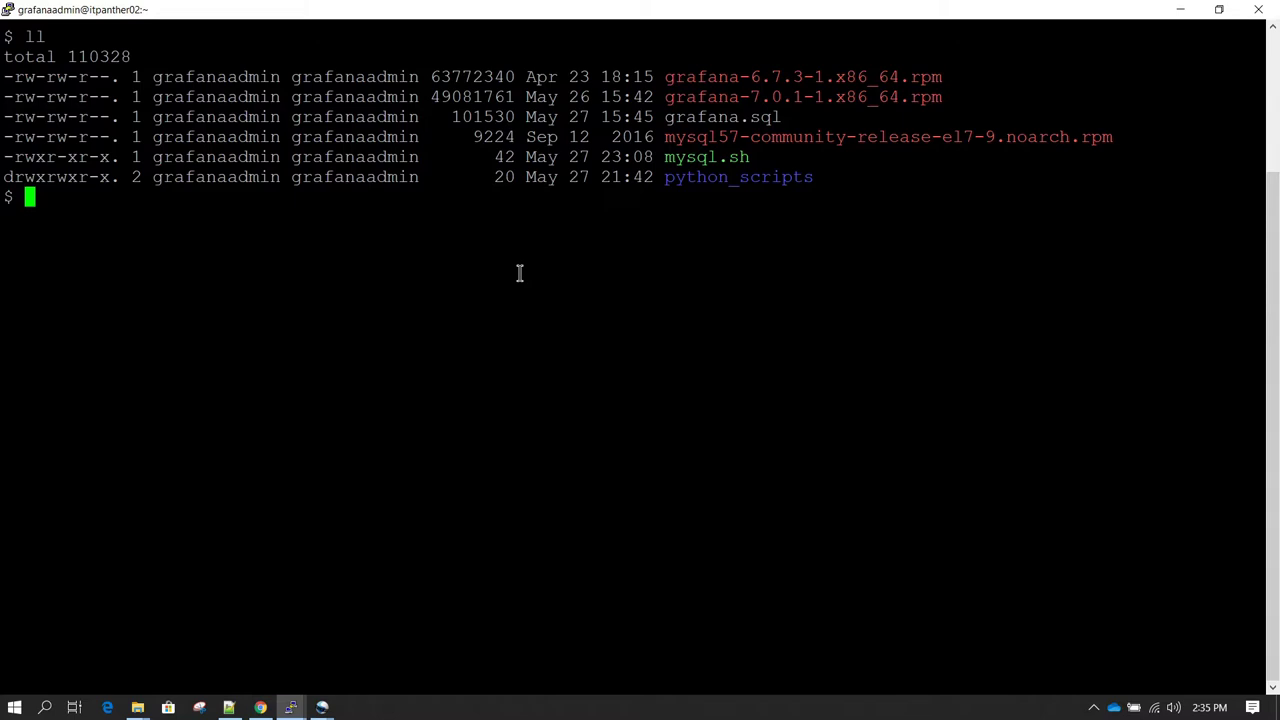
Log in to MySQL as user grafana on database grafanadb with the account password
type("mysql -u grafana")
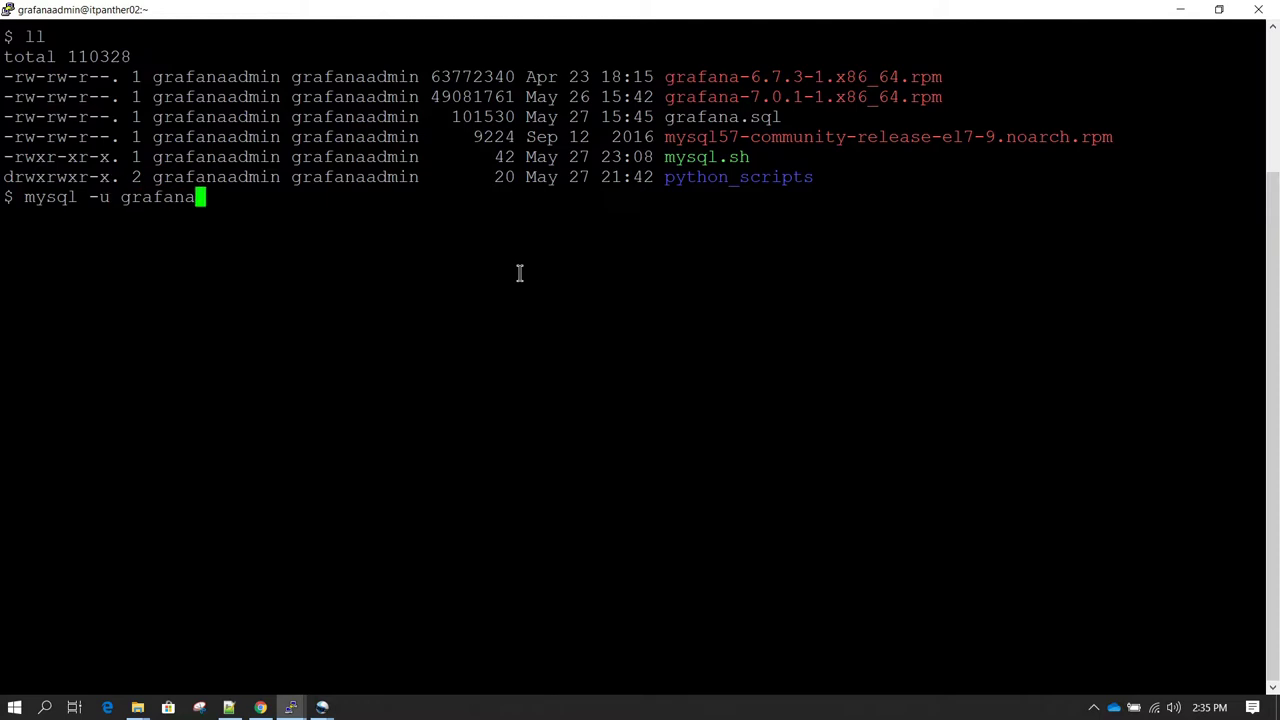
type(" -p grafana")
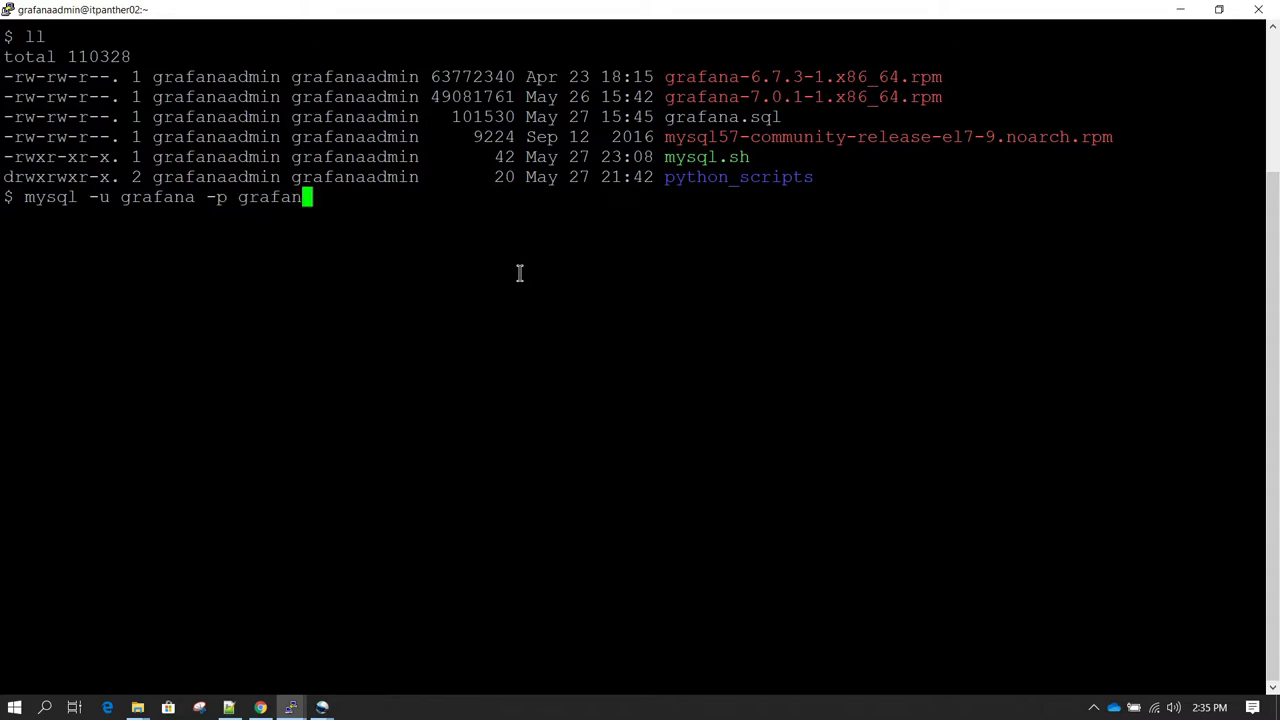
type("db")
key("Return")
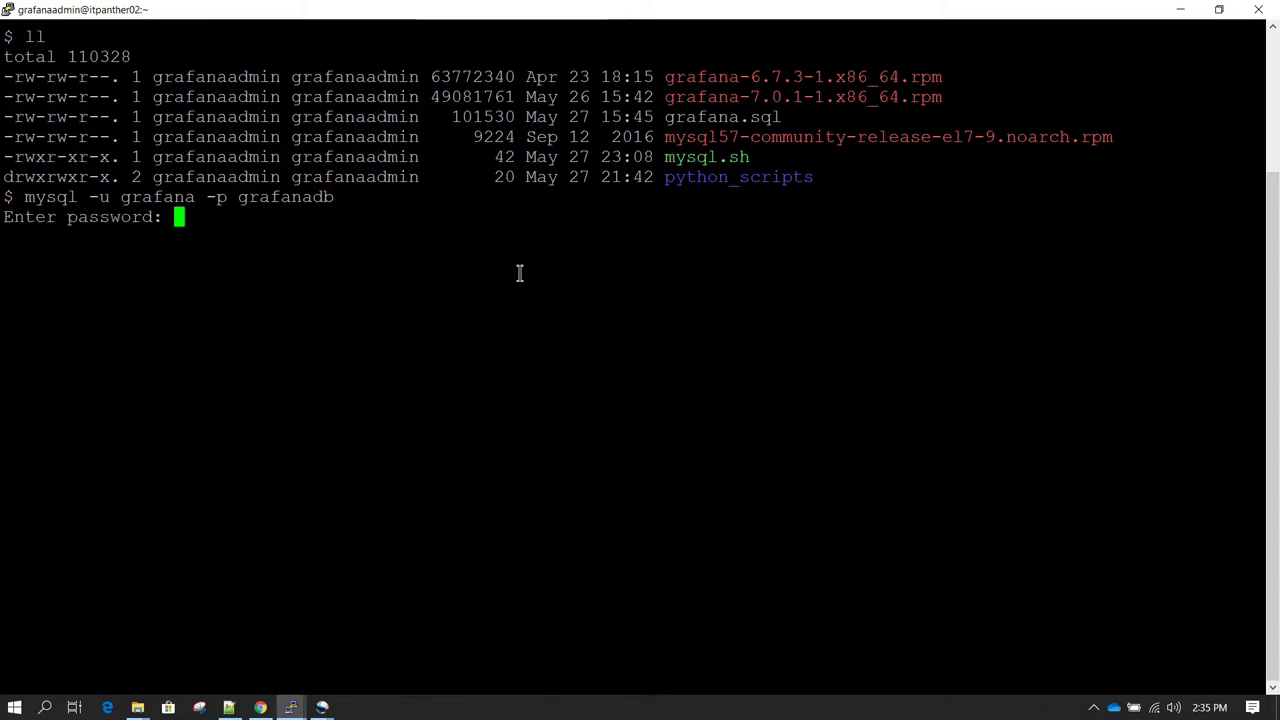
key("Return")
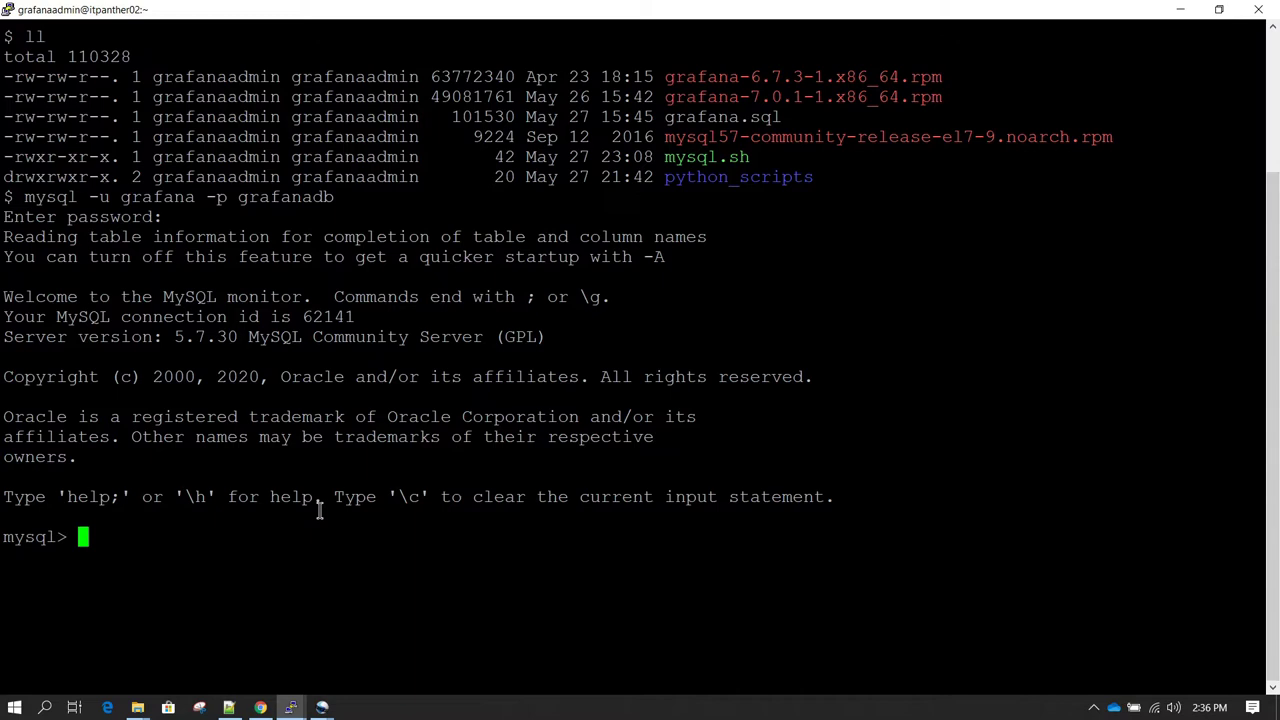
List the grafanadb tables with show tables;
type("select")
key("BackSpace")
key("BackSpace")
key("BackSpace")
key("BackSpace")
key("BackSpace")
key("BackSpace")
type("show * fr")
key("BackSpace")
key("BackSpace")
key("BackSpace")
key("BackSpace")
type("tables;")
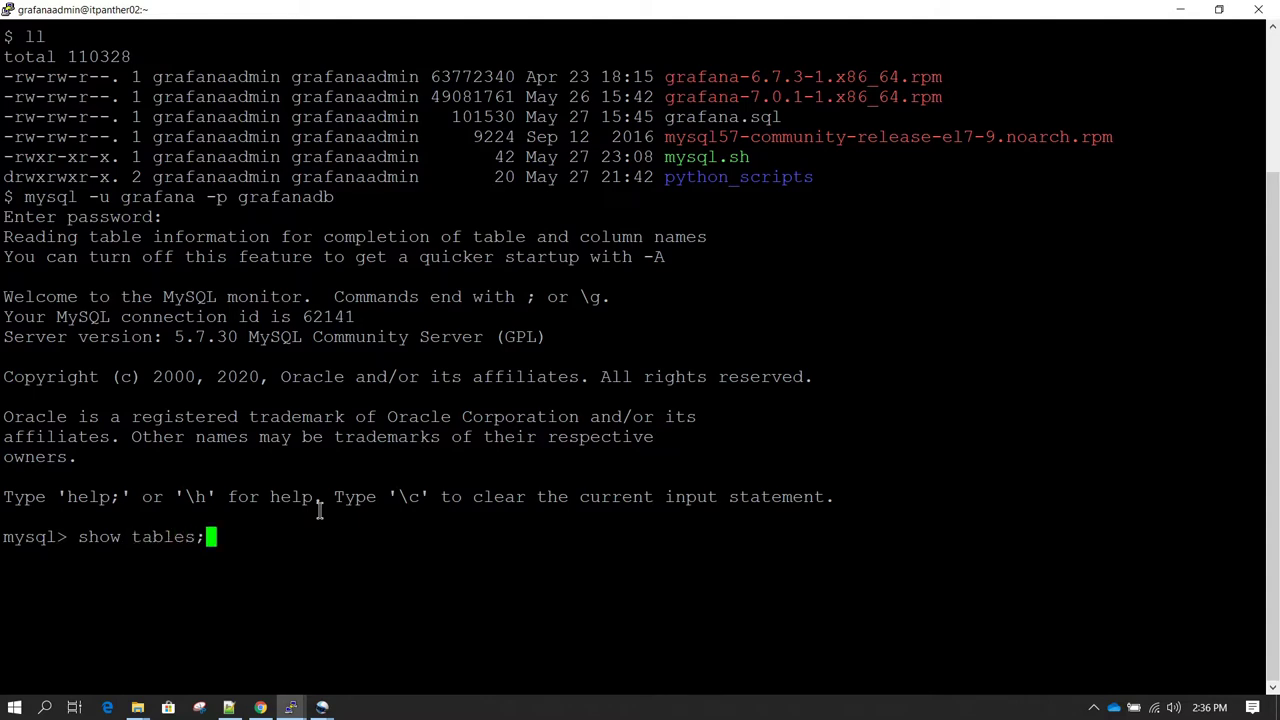
key("Return")
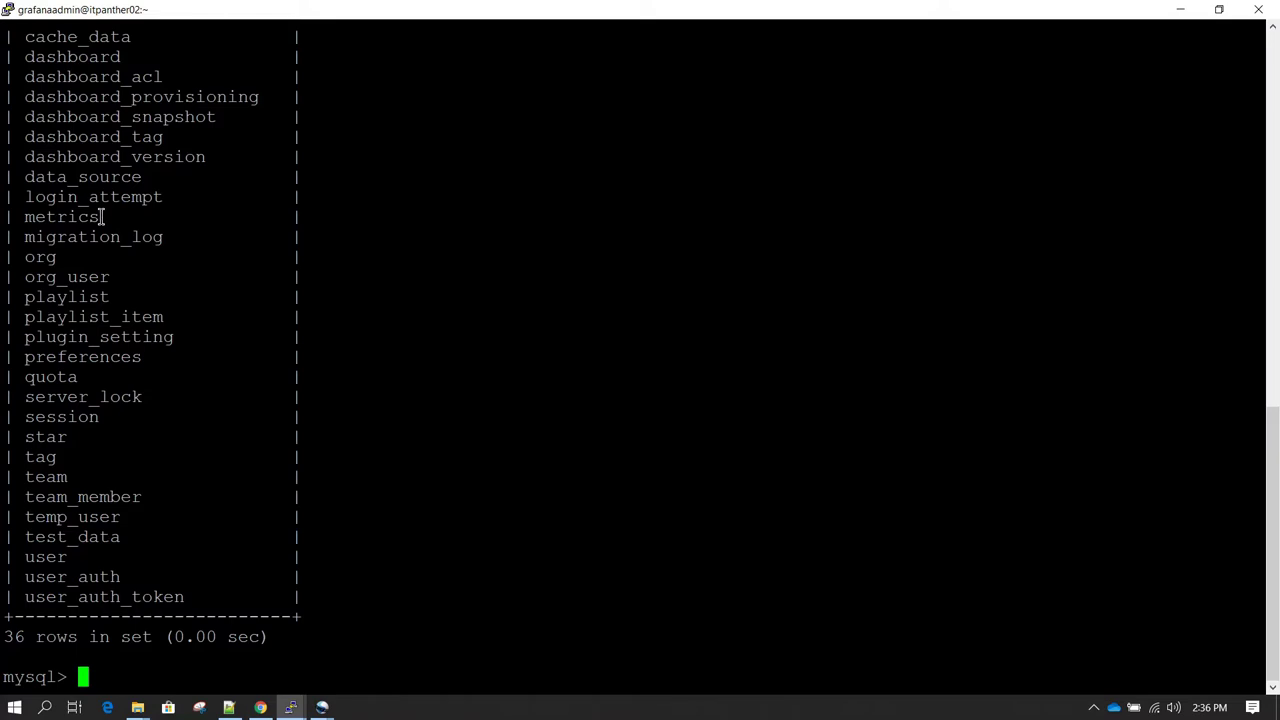
Query the first 10 rows of the metrics table with select * from metrics limit 10;
left_click_drag(101, 216, 14, 216)
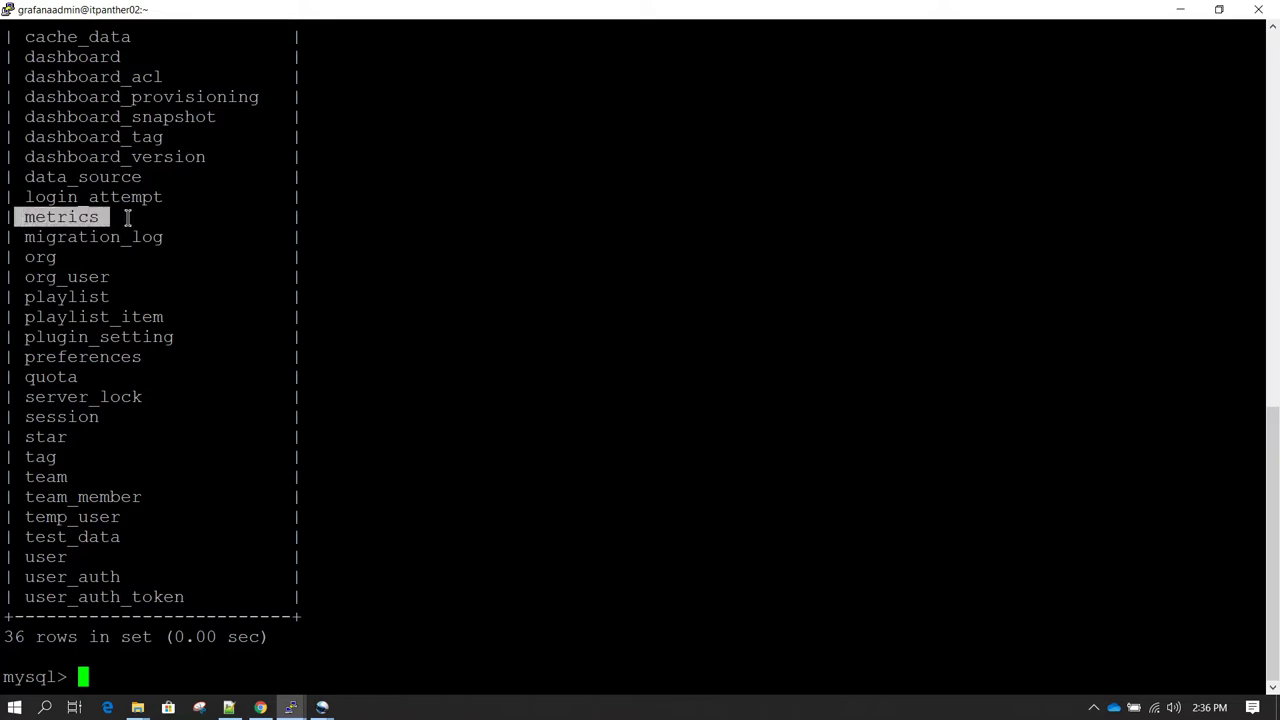
scroll(127, 217, "up", 11)
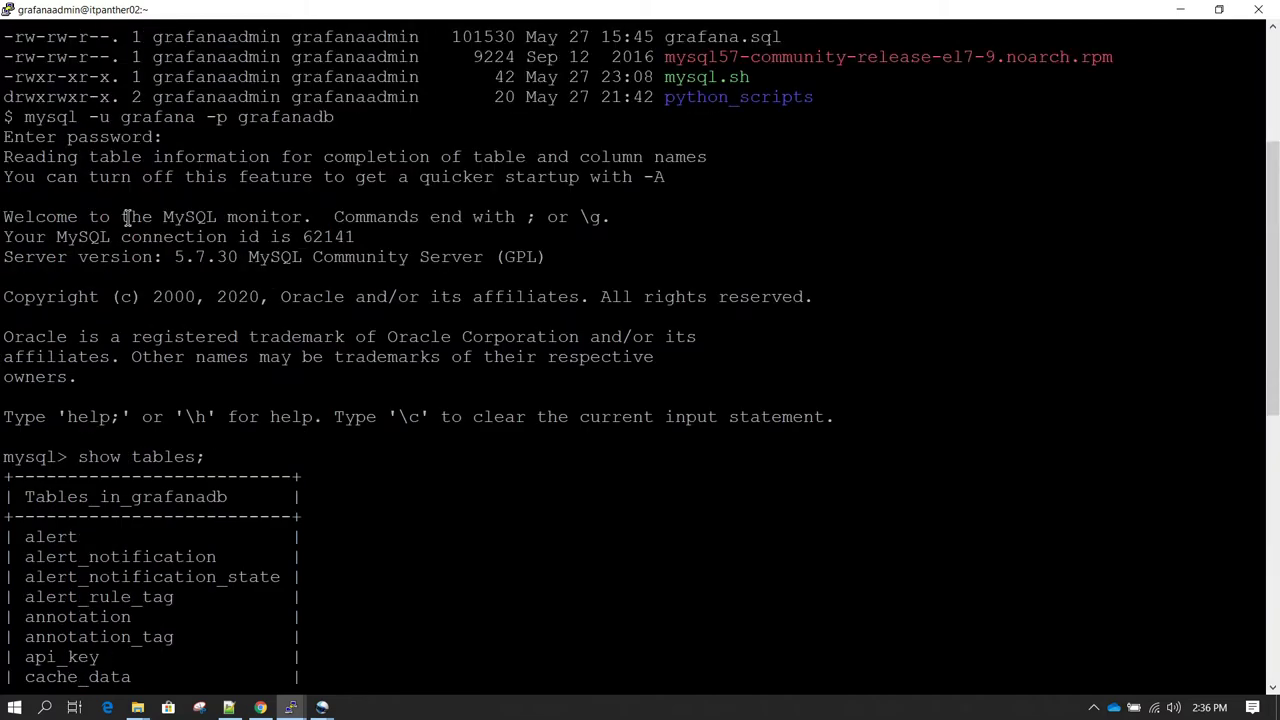
scroll(138, 283, "down", 11)
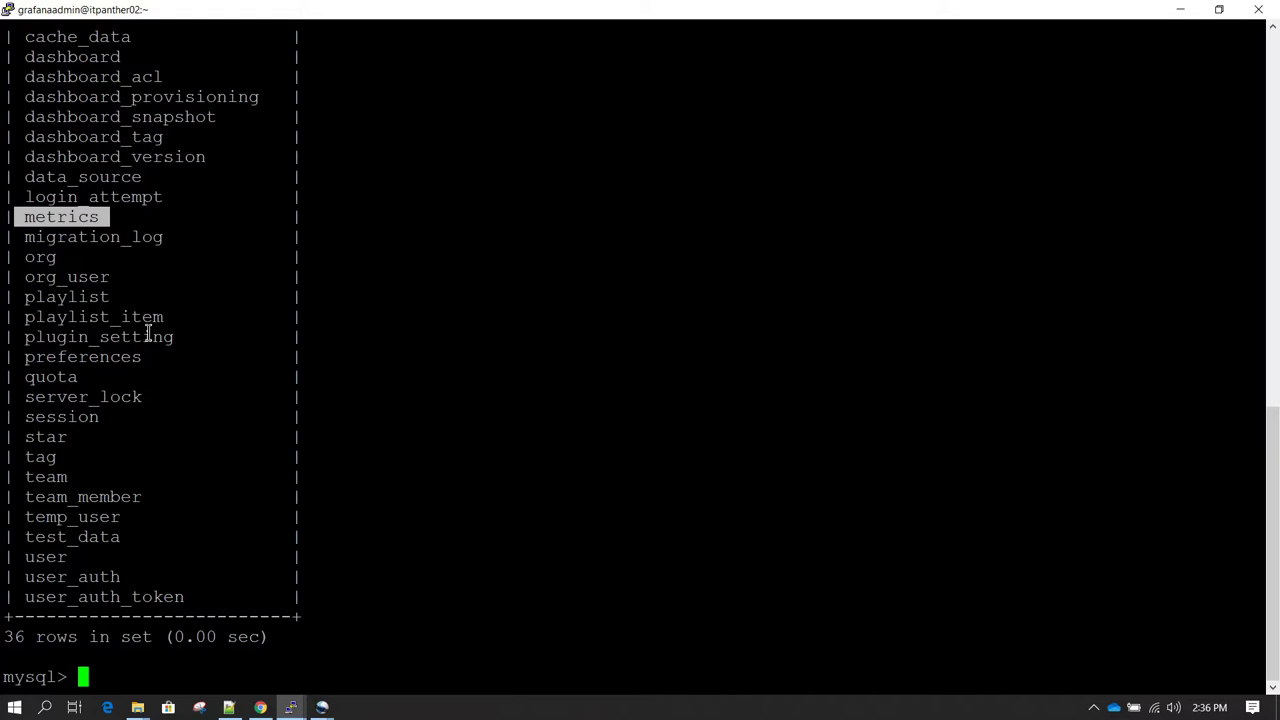
left_click(240, 512)
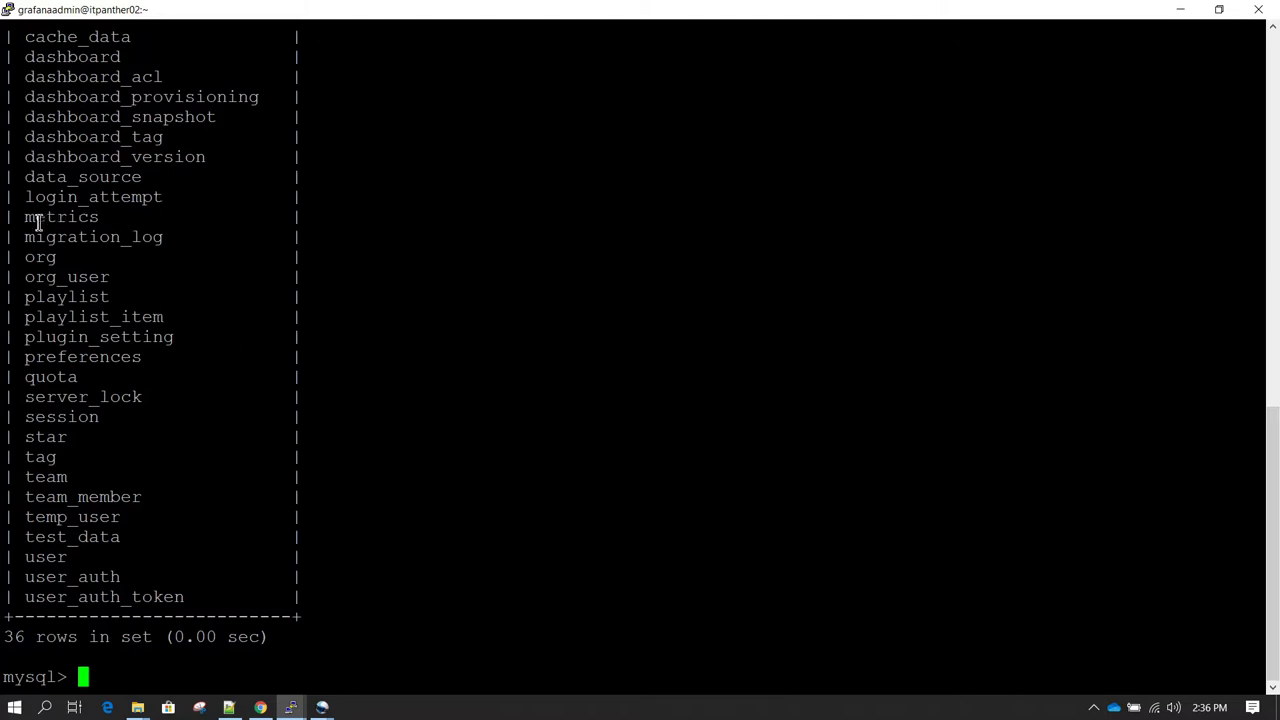
type("select *")
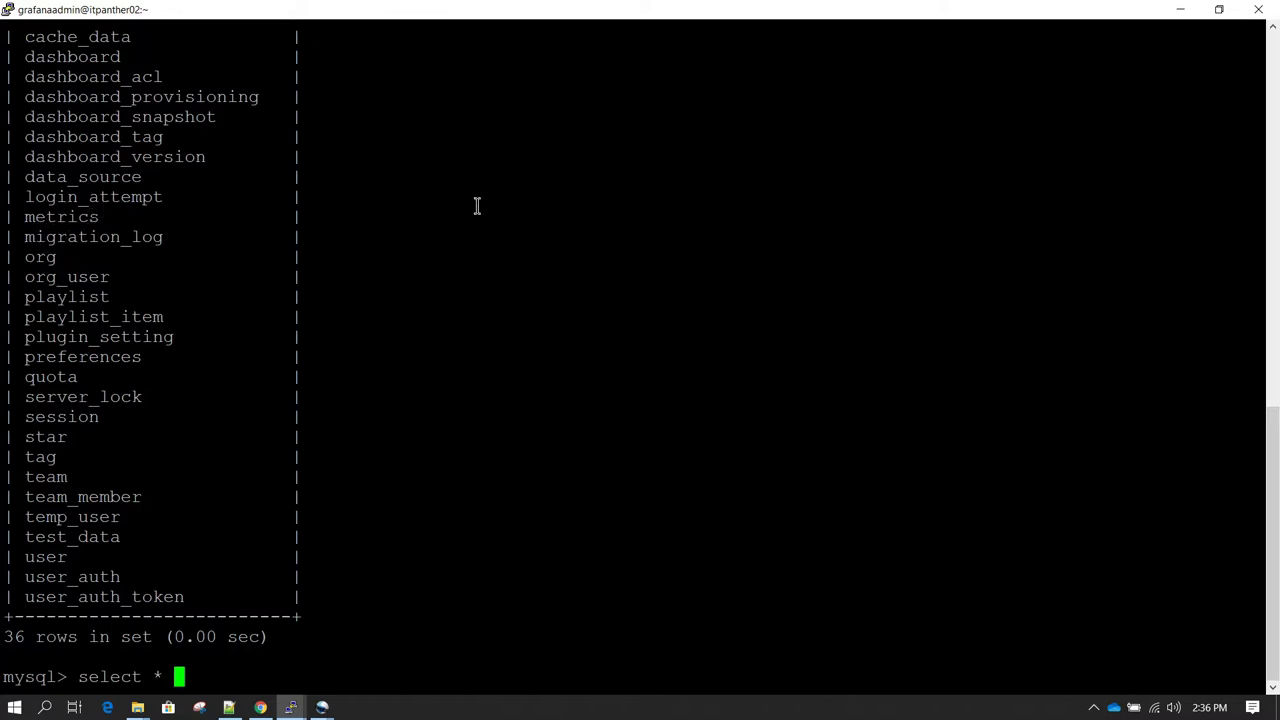
type("from metri")
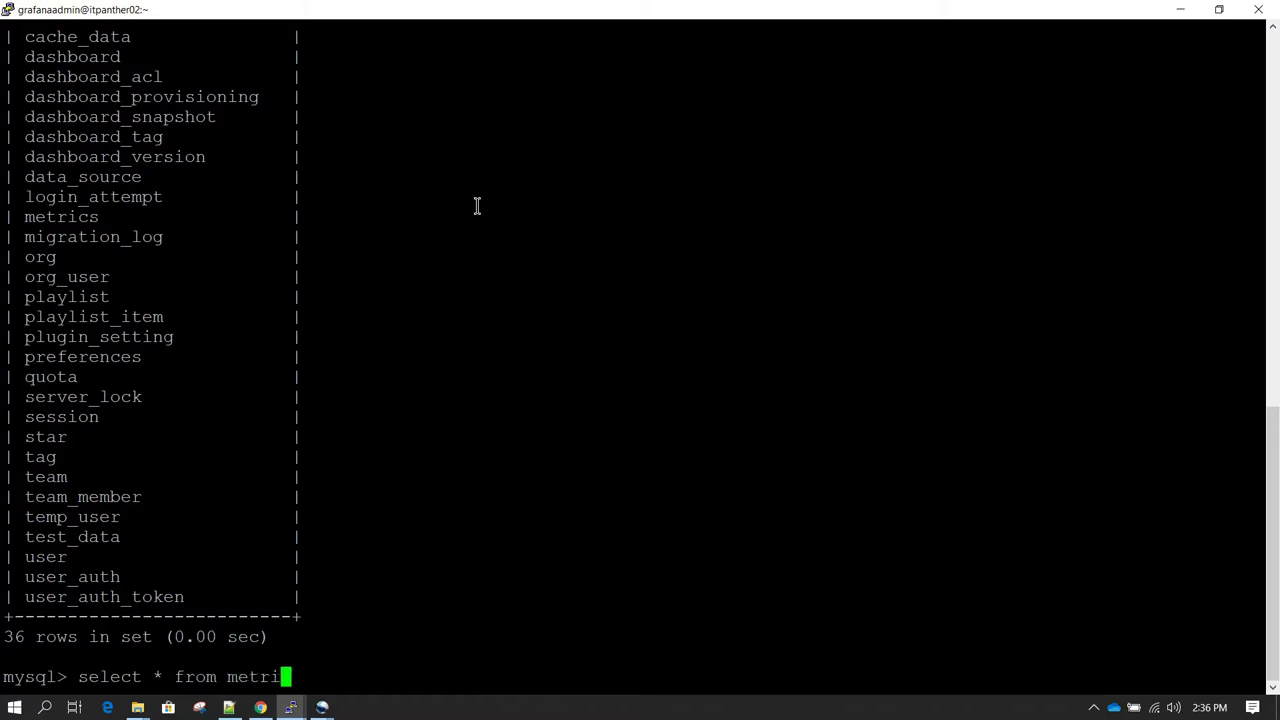
type("cs limit ")
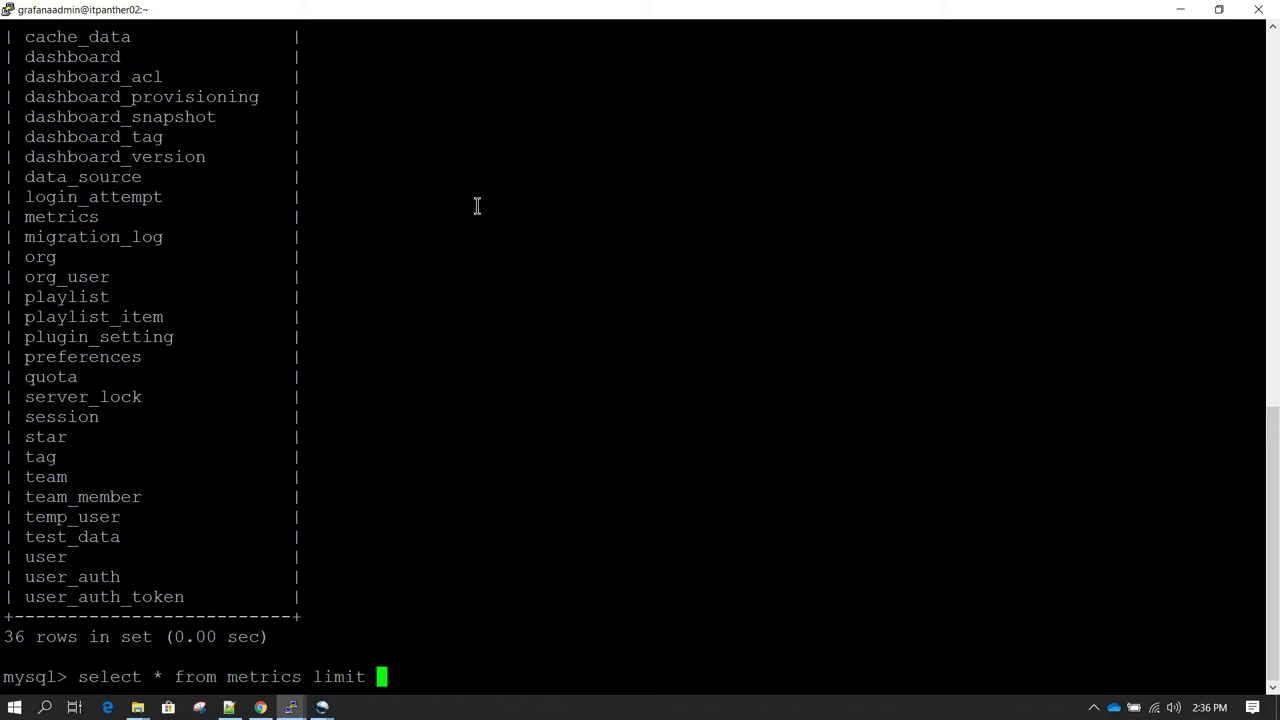
type("10;")
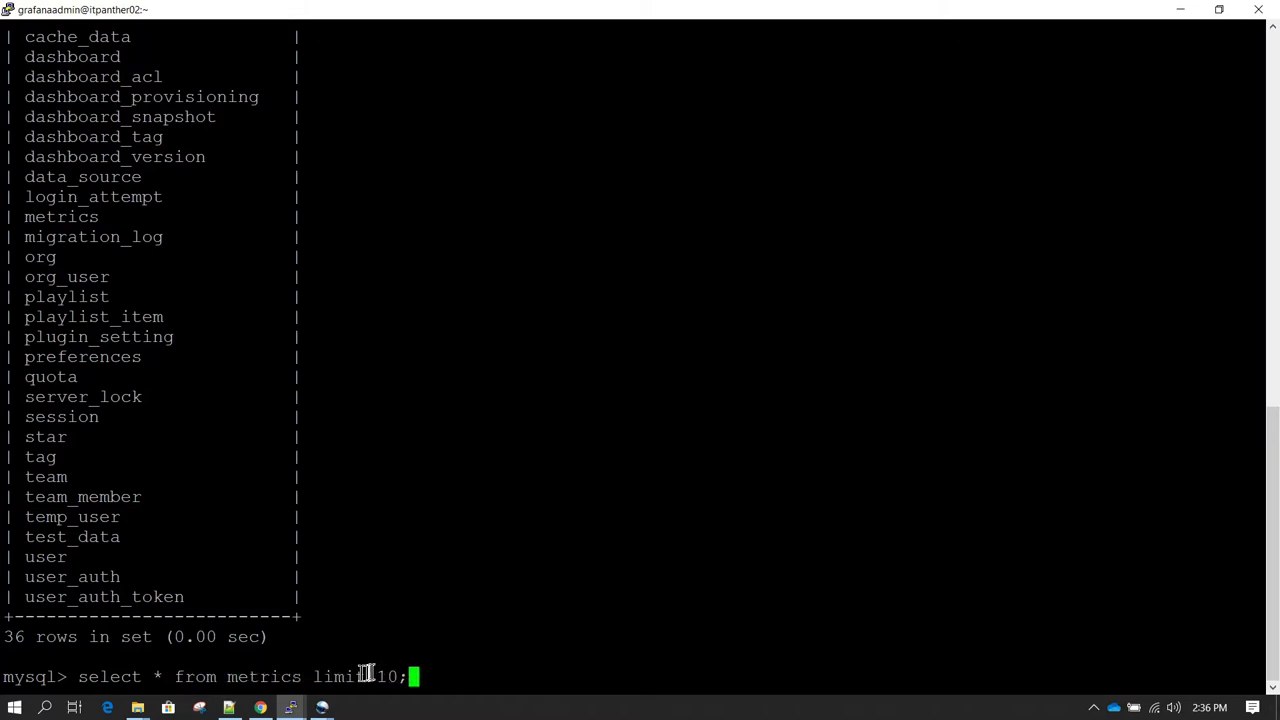
key("Return")
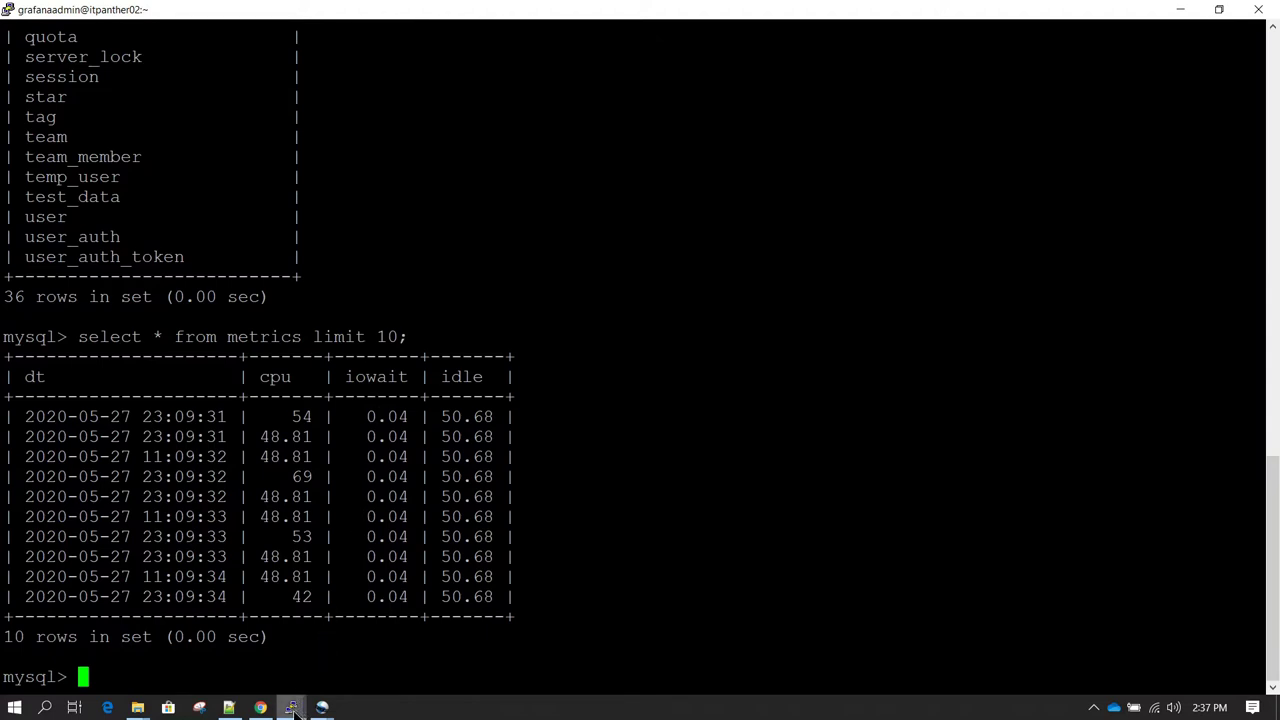
Check the import session loading grafanadb.metrics, then return to Grafana's MySQL data source settings
mouse_move(296, 707)
left_click(251, 651)
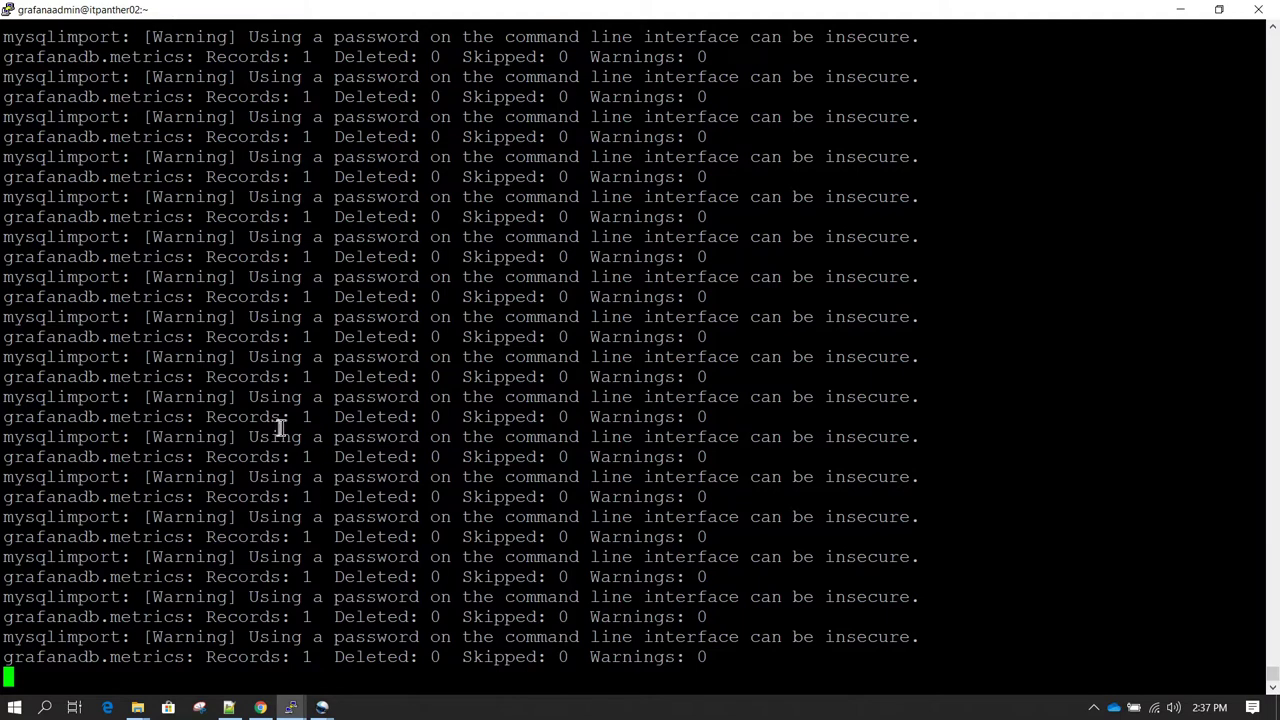
left_click(291, 707)
left_click(330, 660)
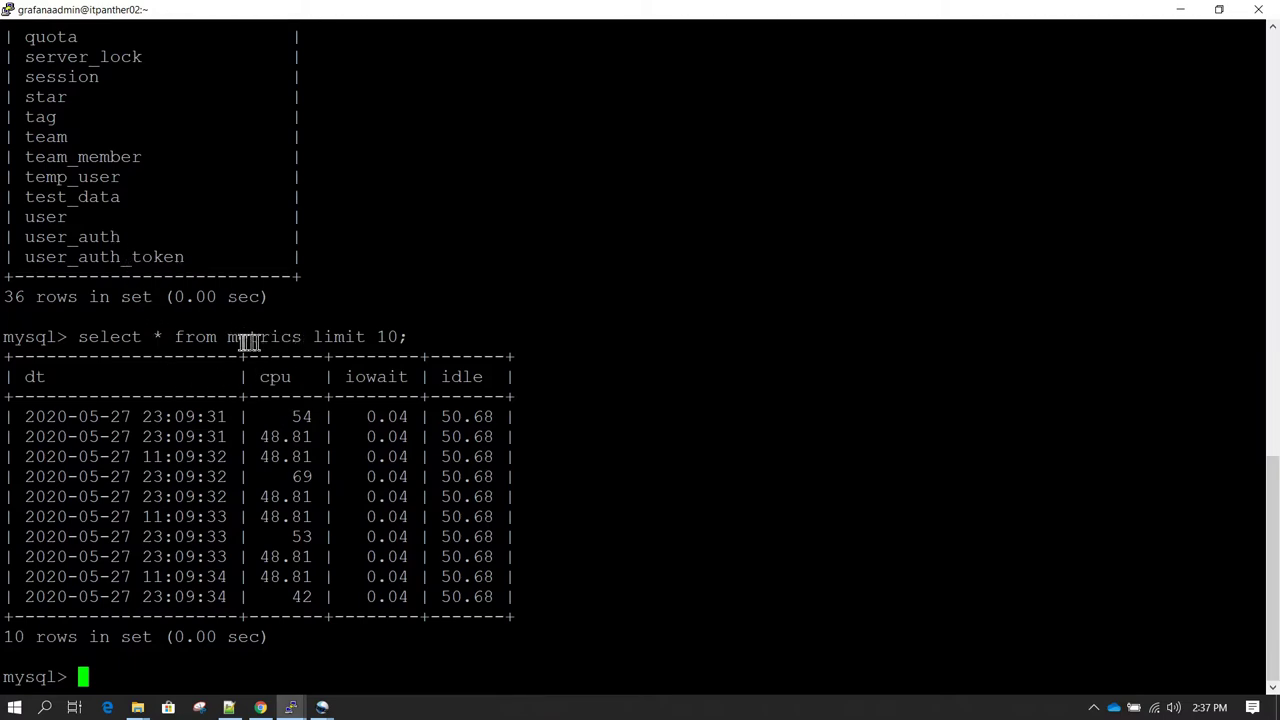
left_click(259, 706)
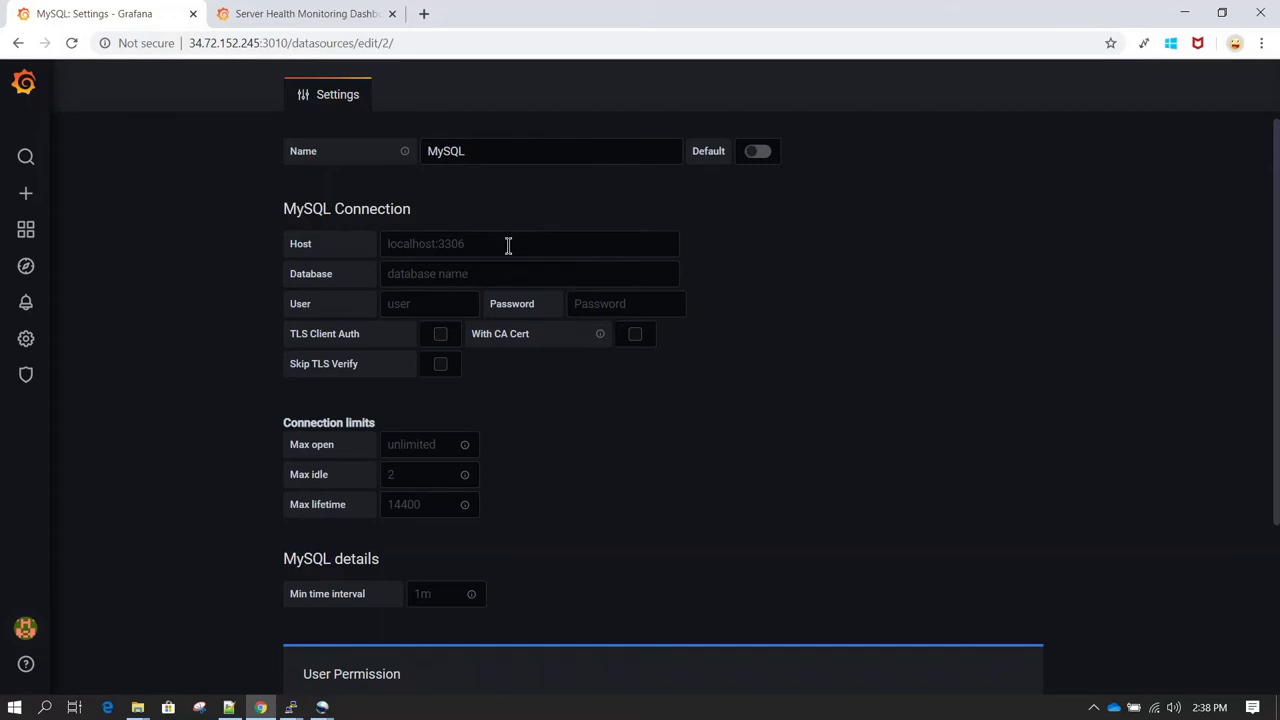
Set the data source host to localhost:3306
left_click(506, 246)
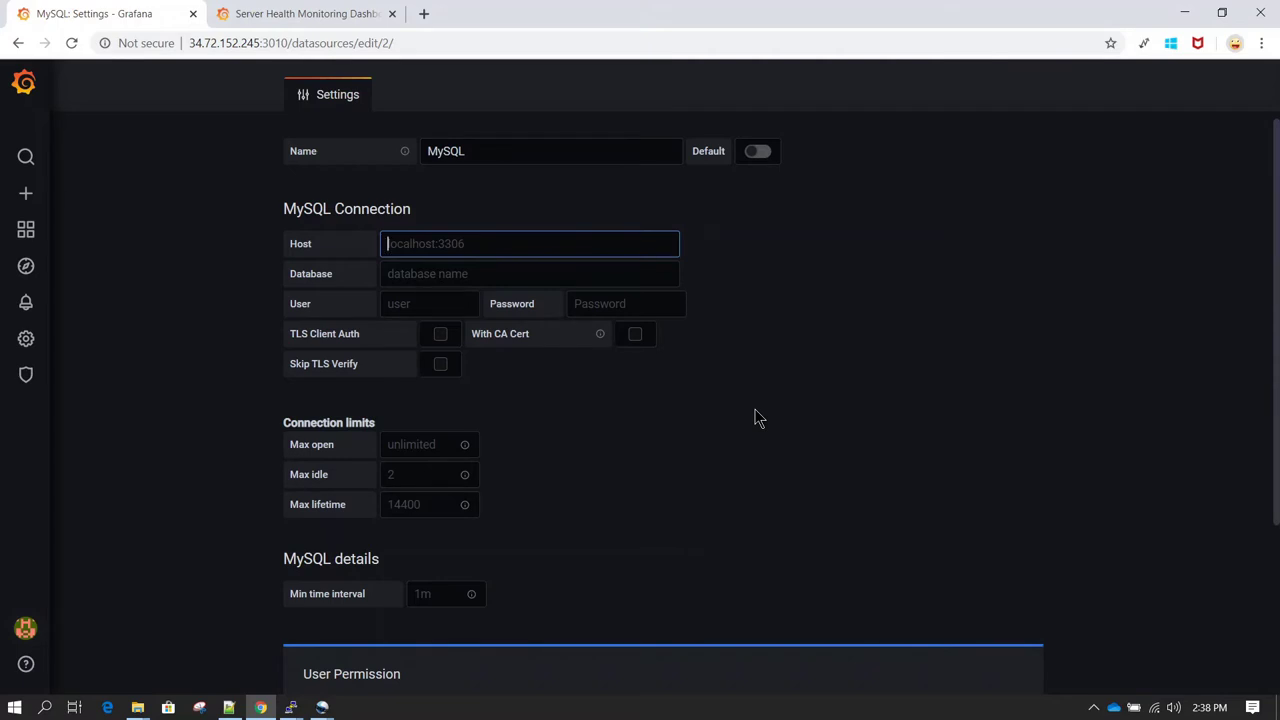
type("localhost:")
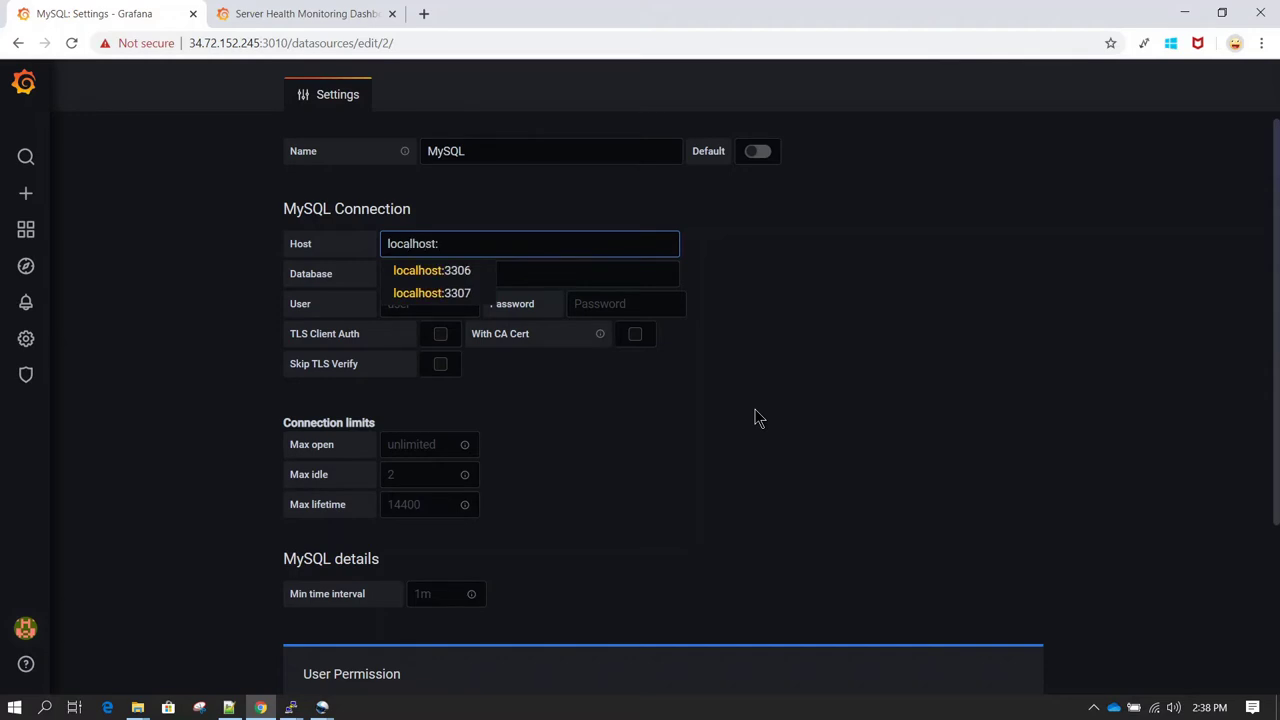
type("300")
key("BackSpace")
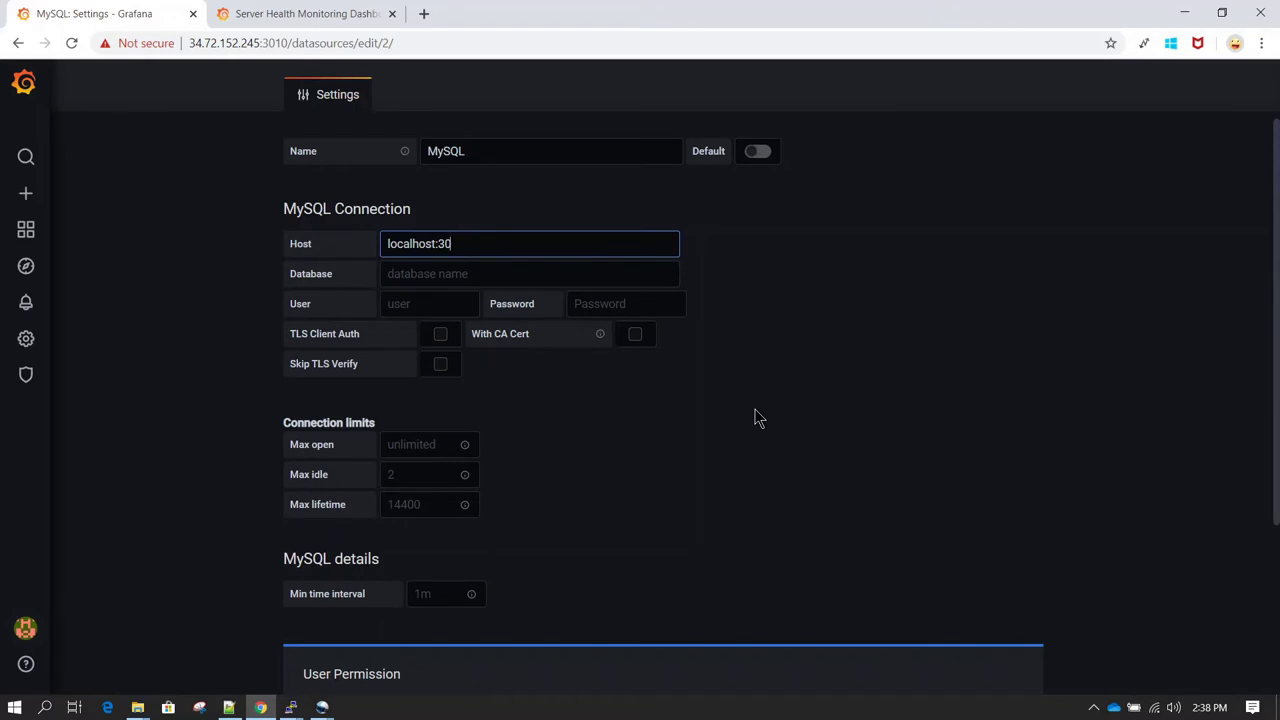
type("06")
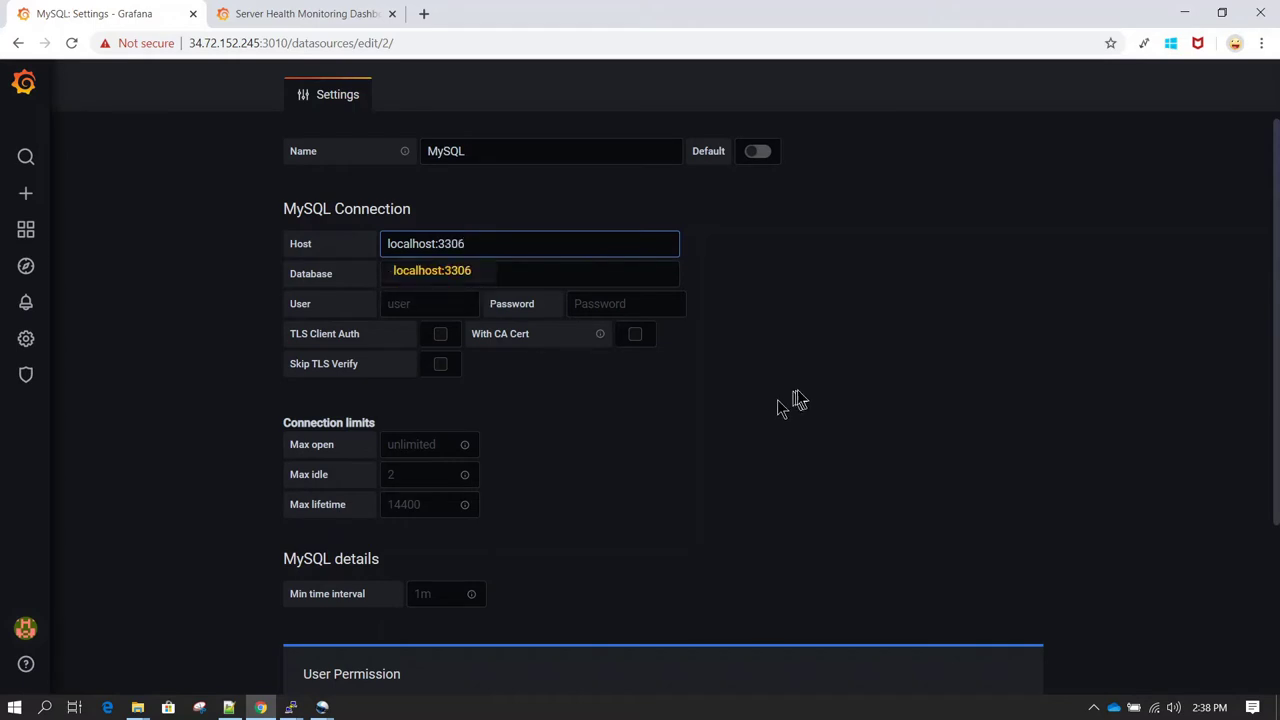
left_click(792, 396)
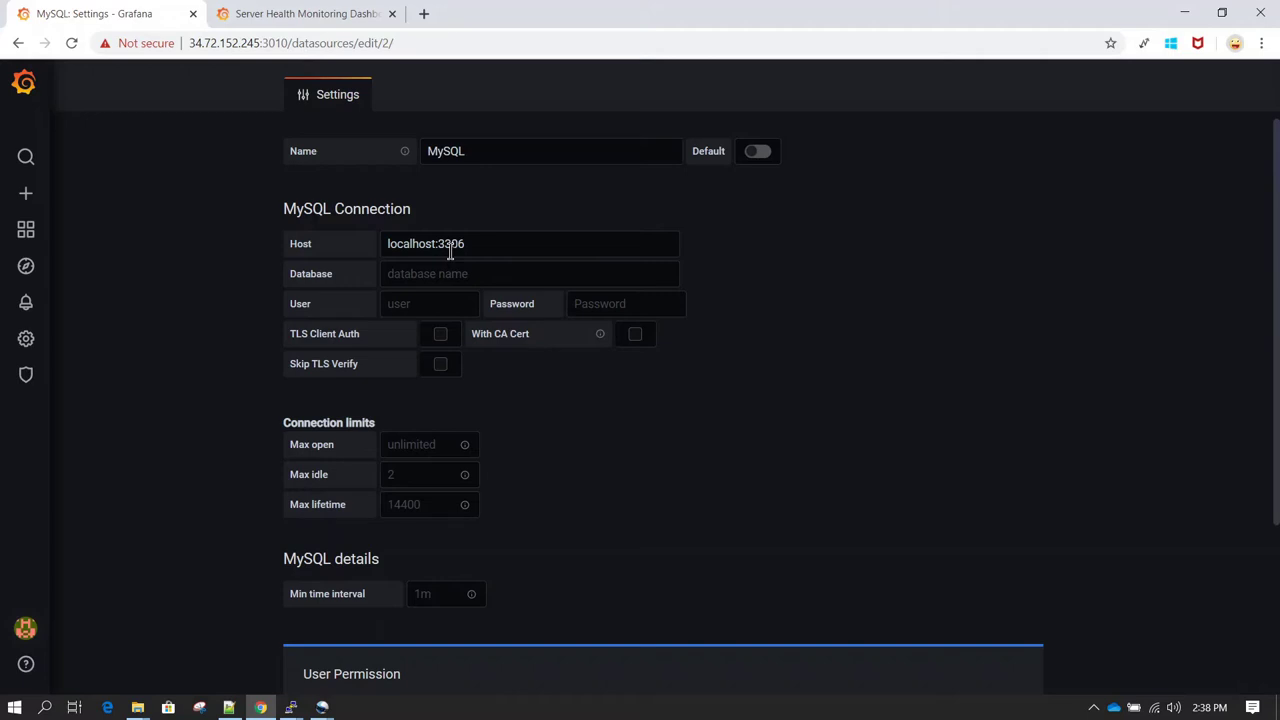
left_click_drag(437, 246, 381, 246)
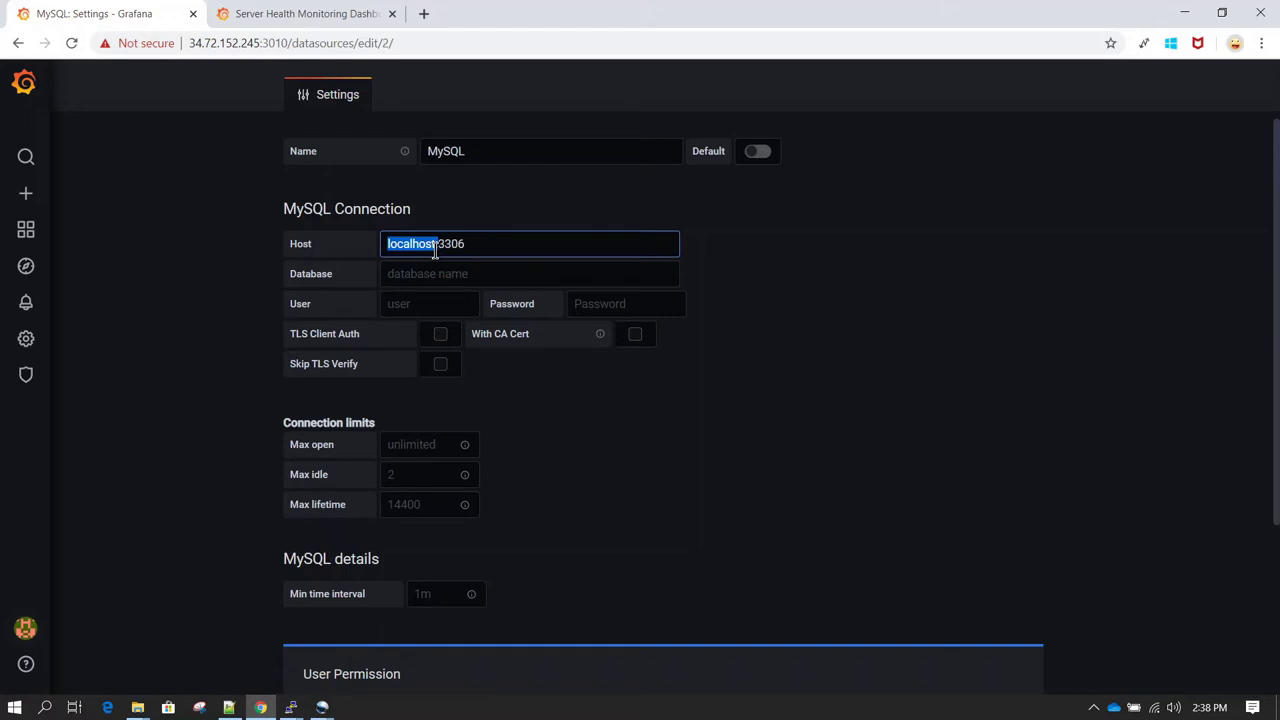
Enter database grafanadb, user grafana and the account password
left_click(458, 274)
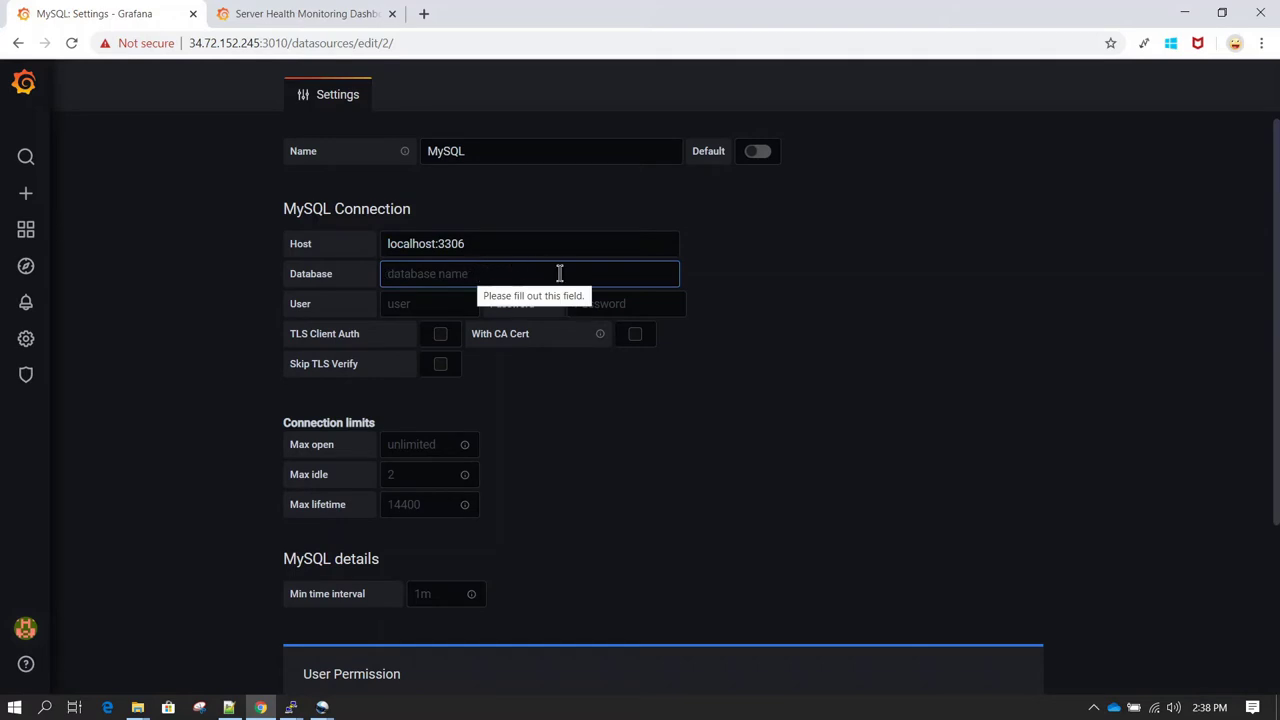
type("grafana")
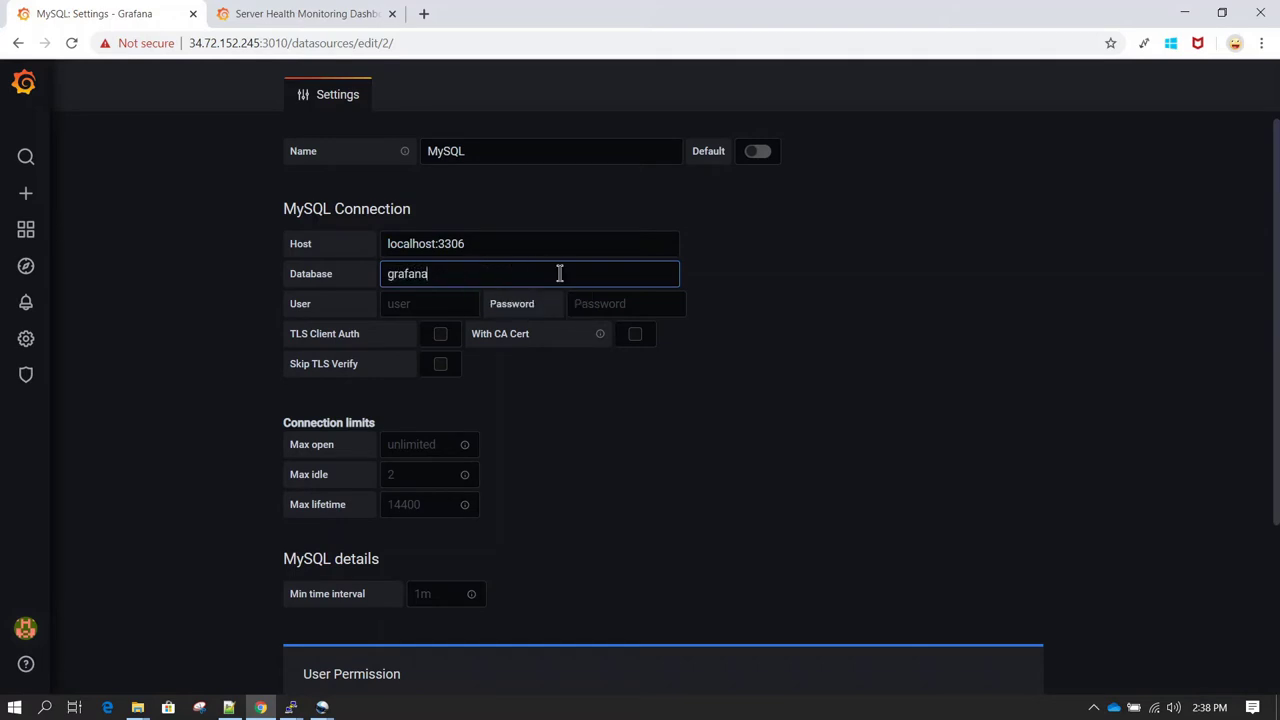
type("db")
left_click(443, 304)
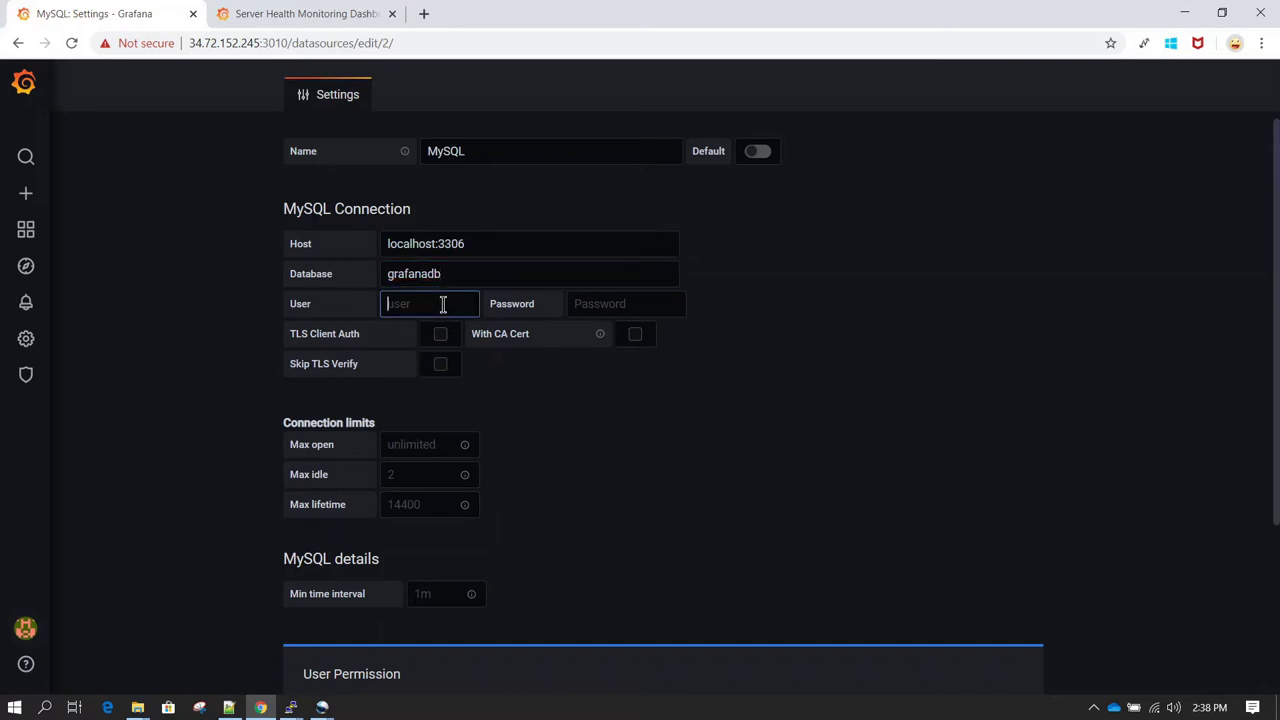
type("grafana")
key("Tab")
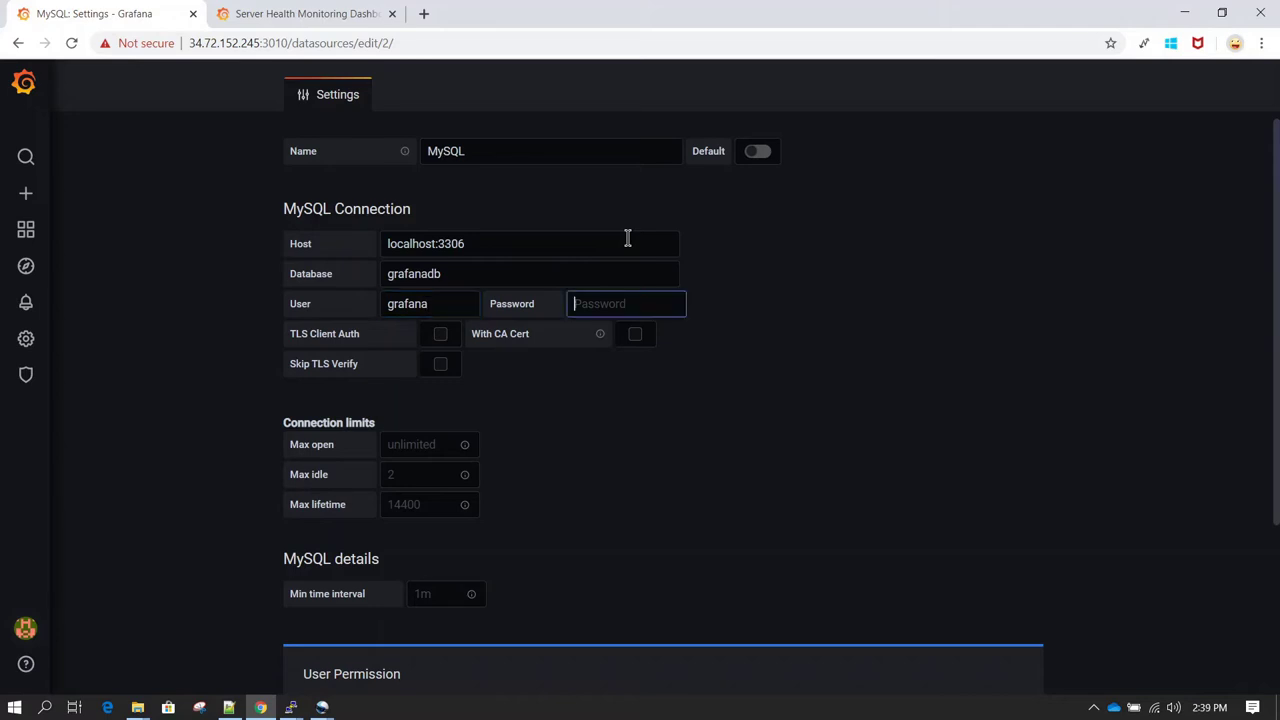
type("••••••••••••")
left_click(860, 320)
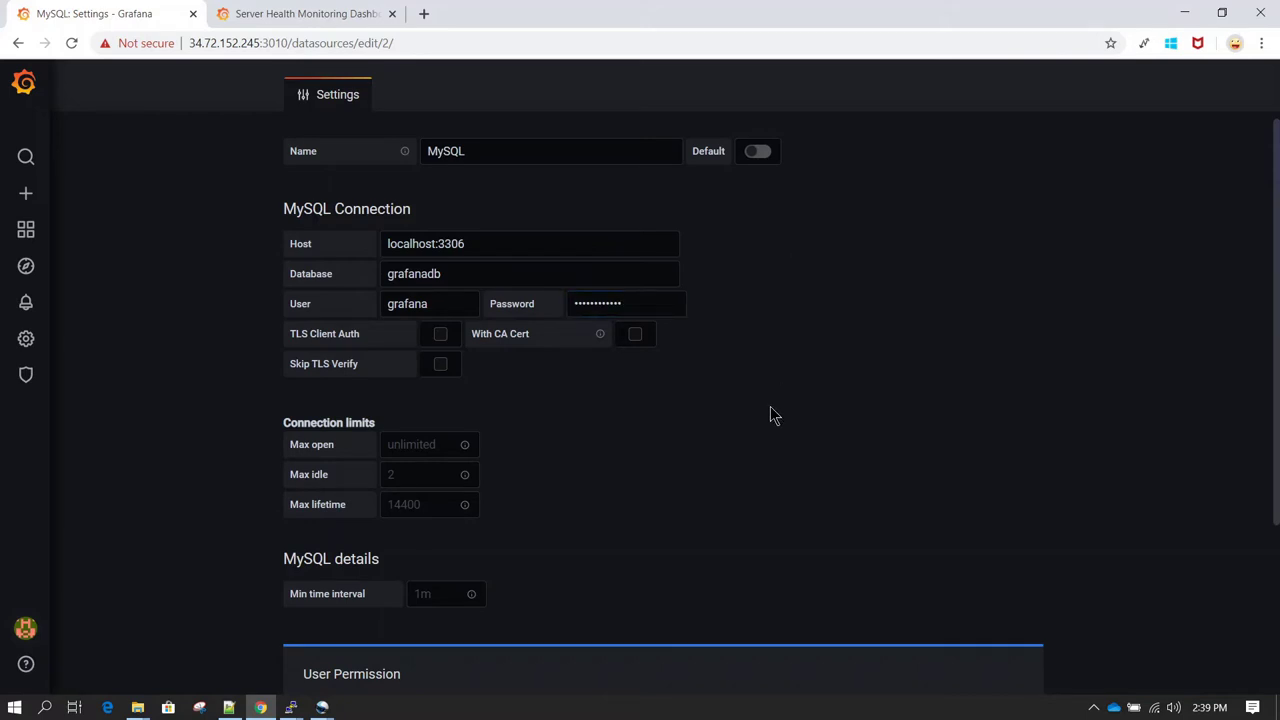
scroll(771, 410, "down", 3)
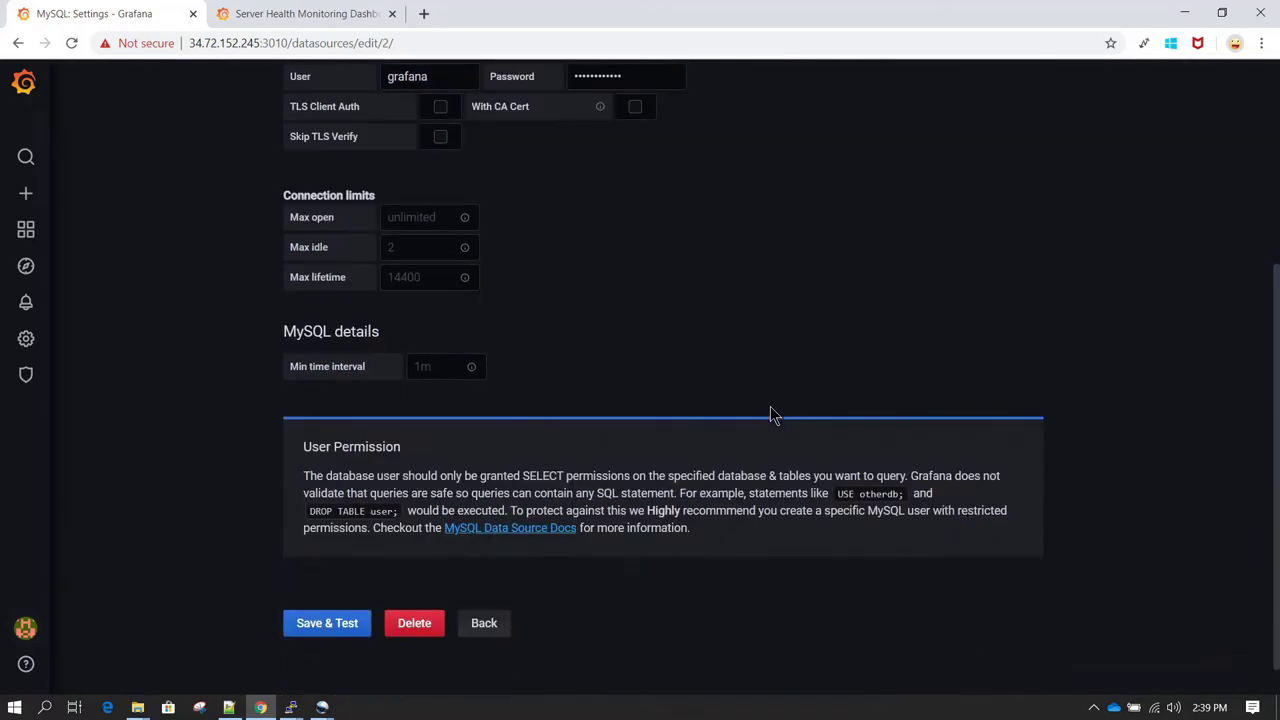
Save & Test the MySQL data source, getting Database Connection OK
scroll(770, 414, "down", 1)
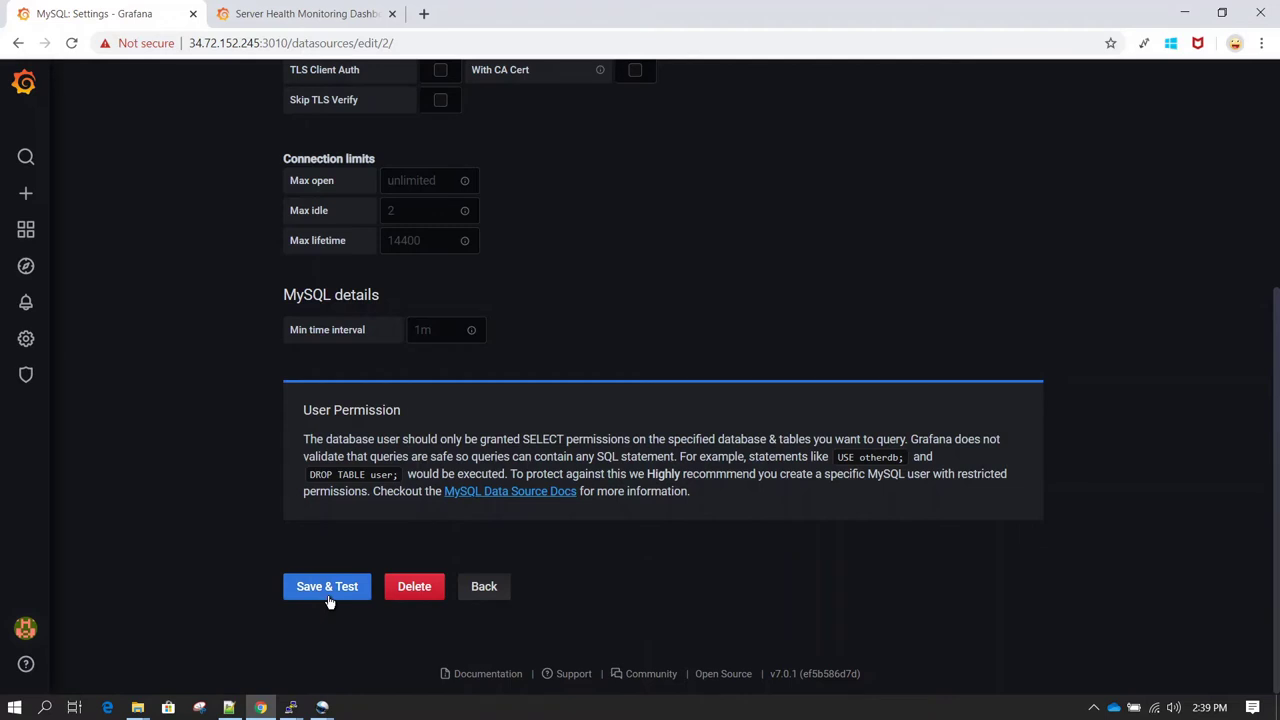
left_click(329, 598)
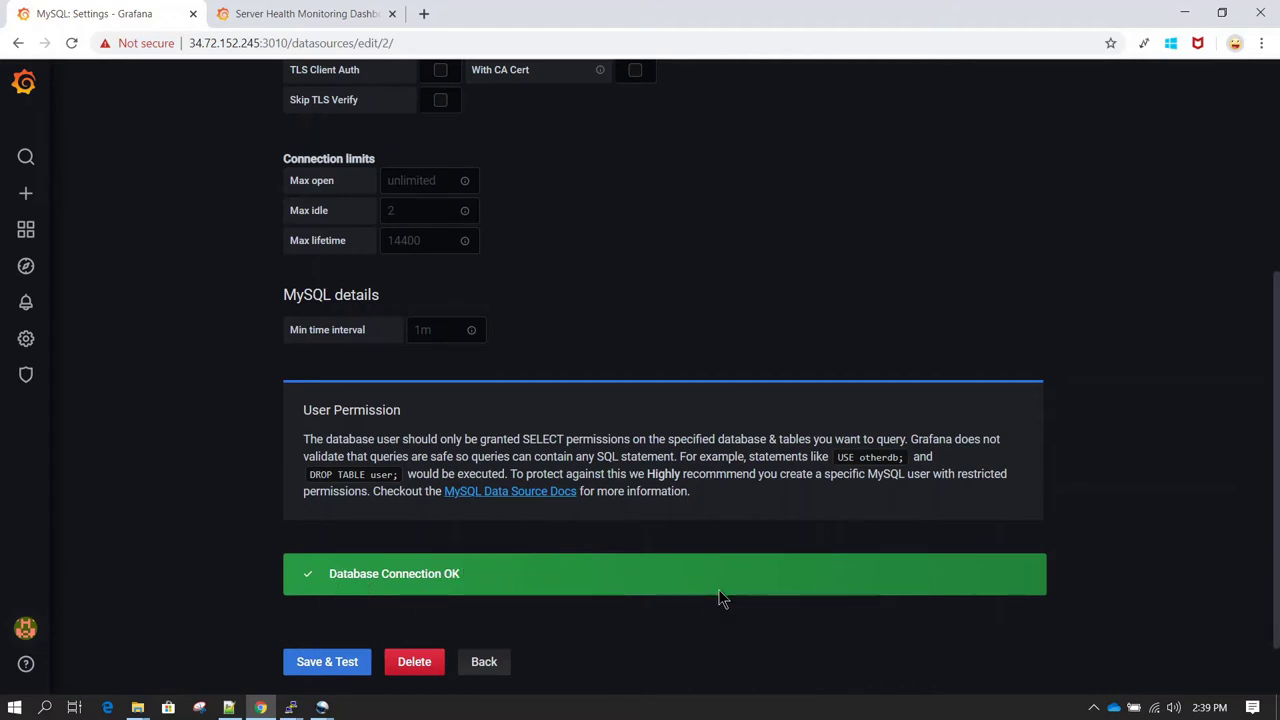
Change the data source name from MySQL to Metrics_DS
scroll(718, 589, "up", 4)
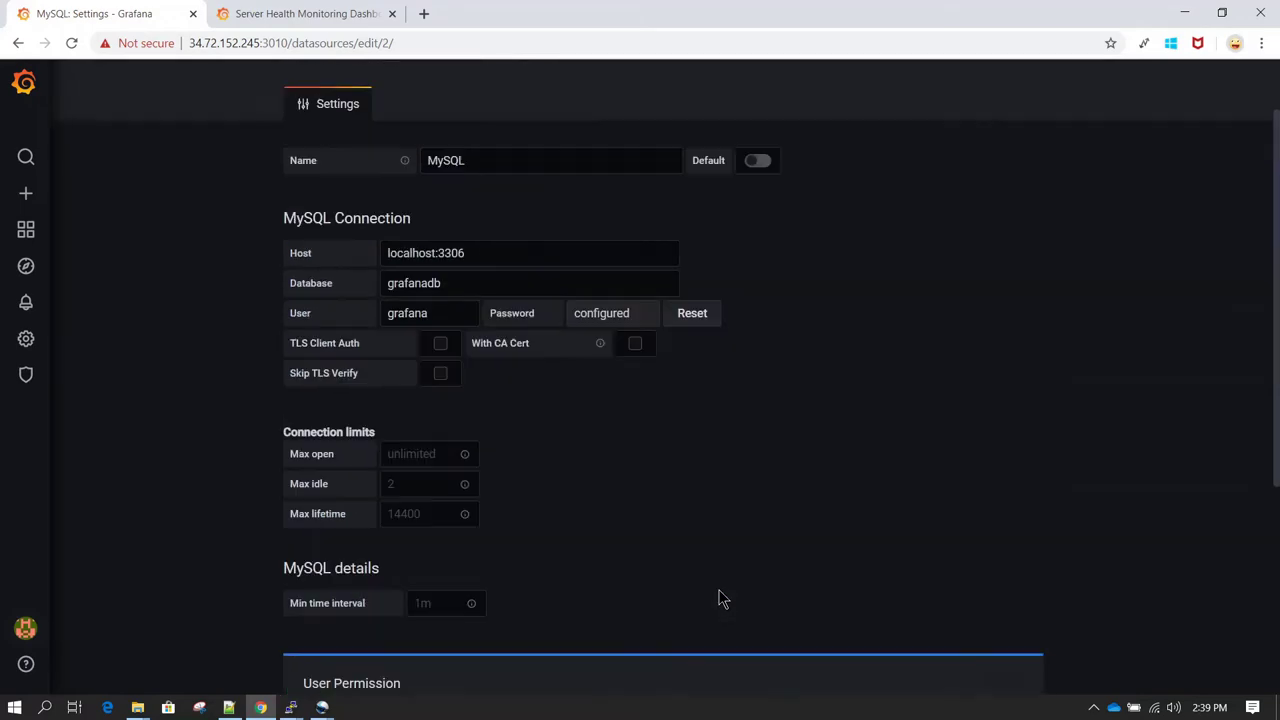
scroll(746, 551, "down", 4)
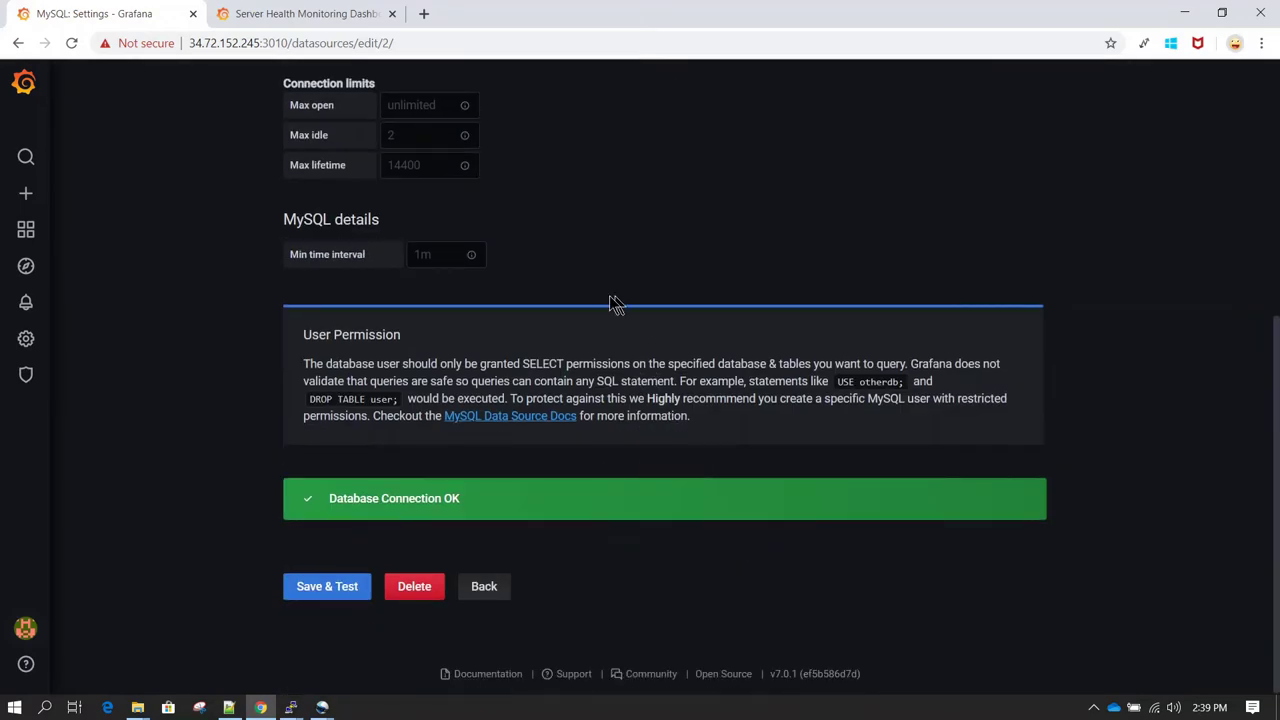
scroll(611, 300, "up", 4)
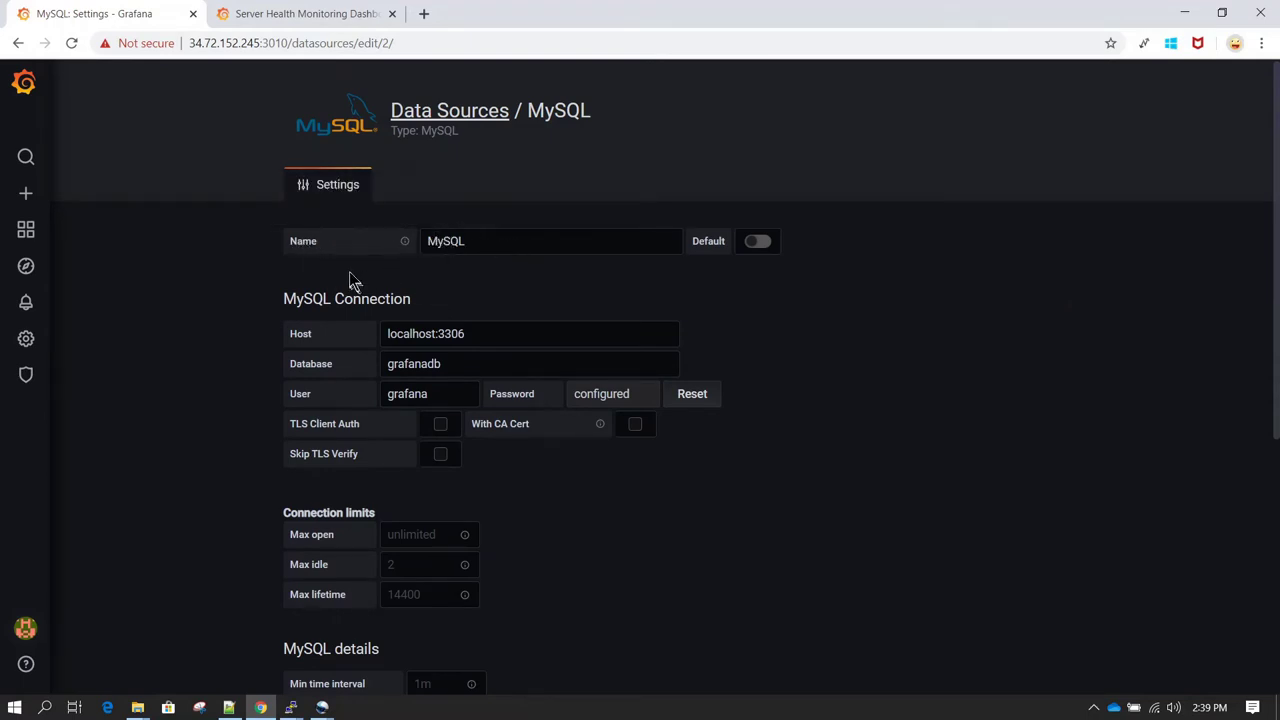
double_click(494, 243)
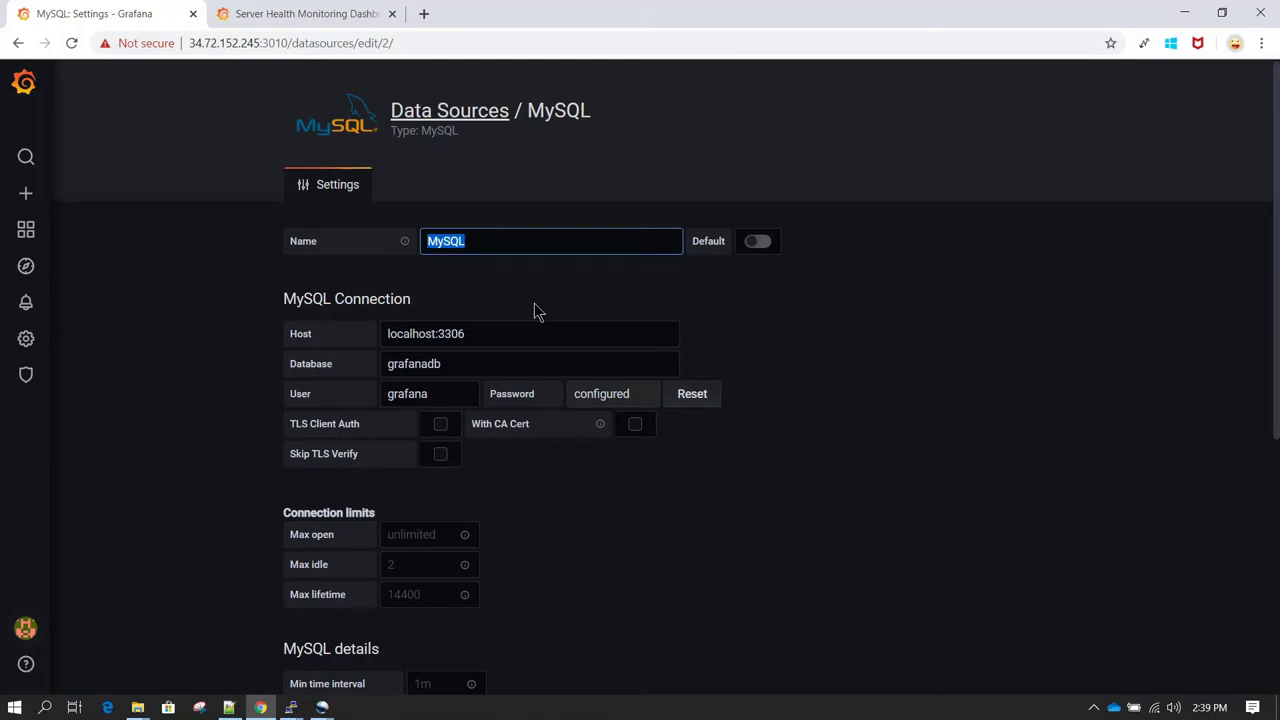
type("Metrics_Connect")
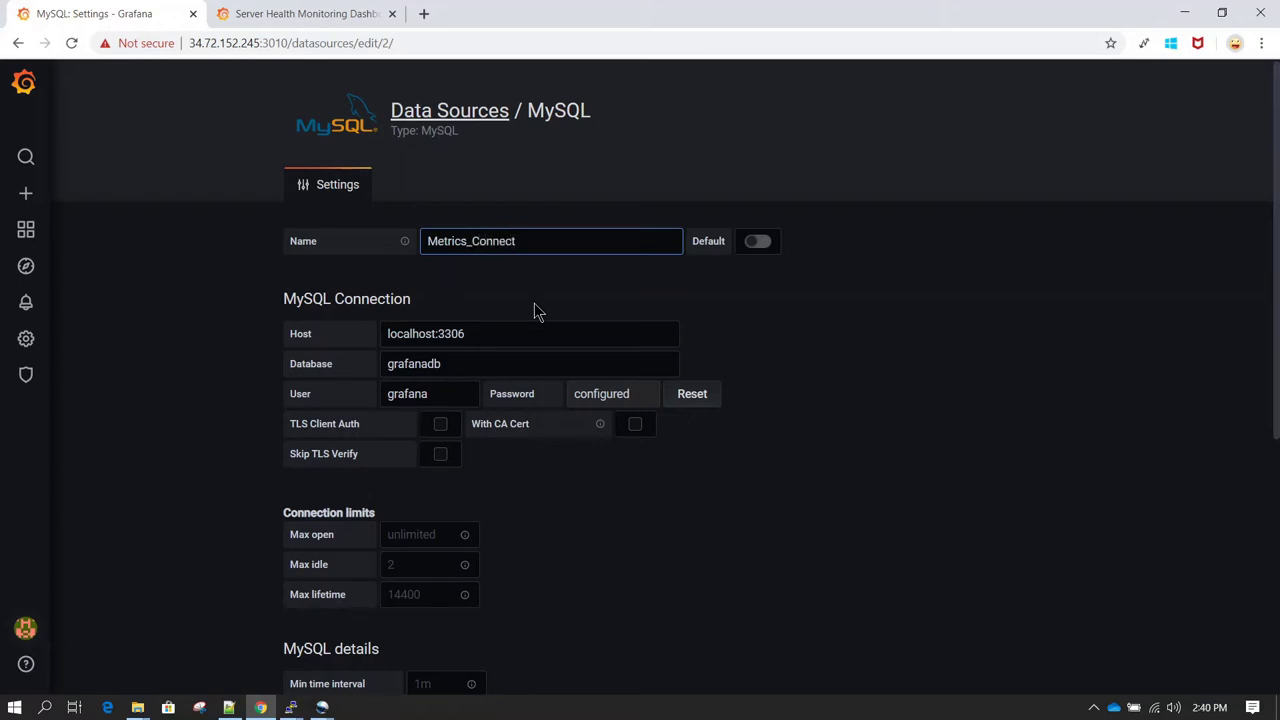
key("ctrl+a")
key("BackSpace")
type("Metrics_DS")
left_click_drag(428, 243, 468, 243)
left_click(505, 241)
Save & Test the renamed Metrics_DS data source
scroll(743, 314, "down", 5)
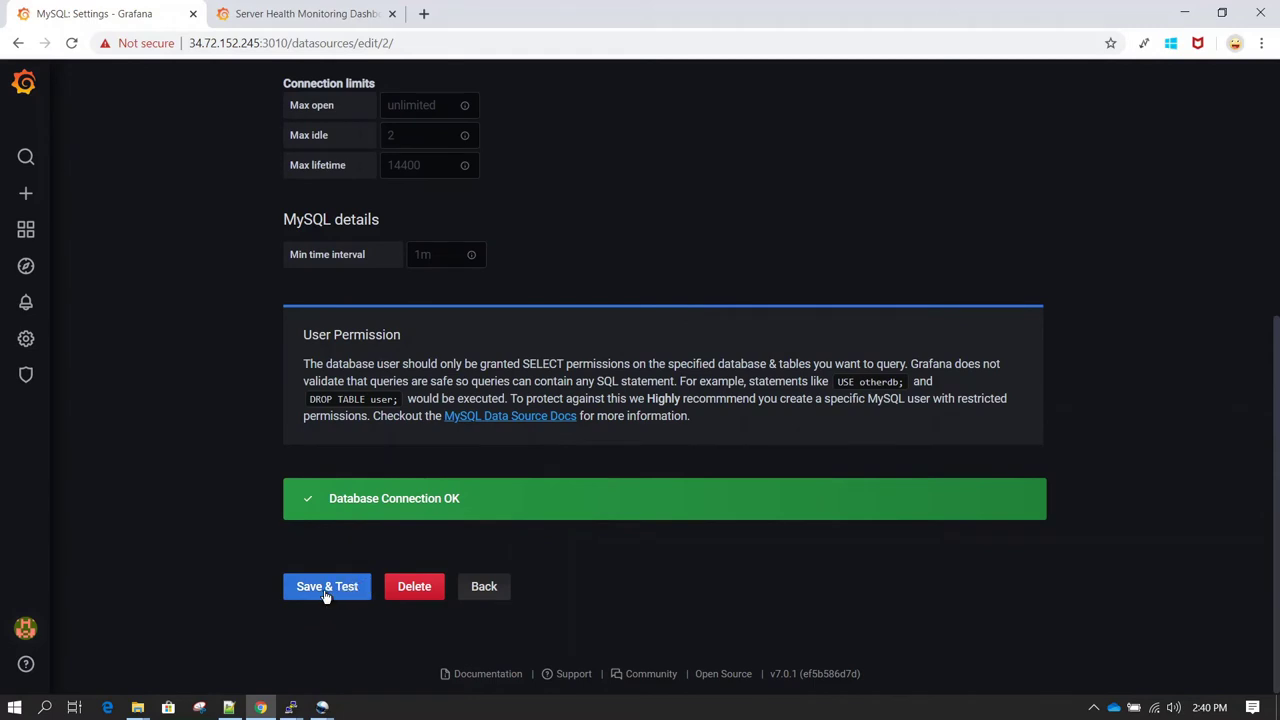
scroll(666, 251, "up", 5)
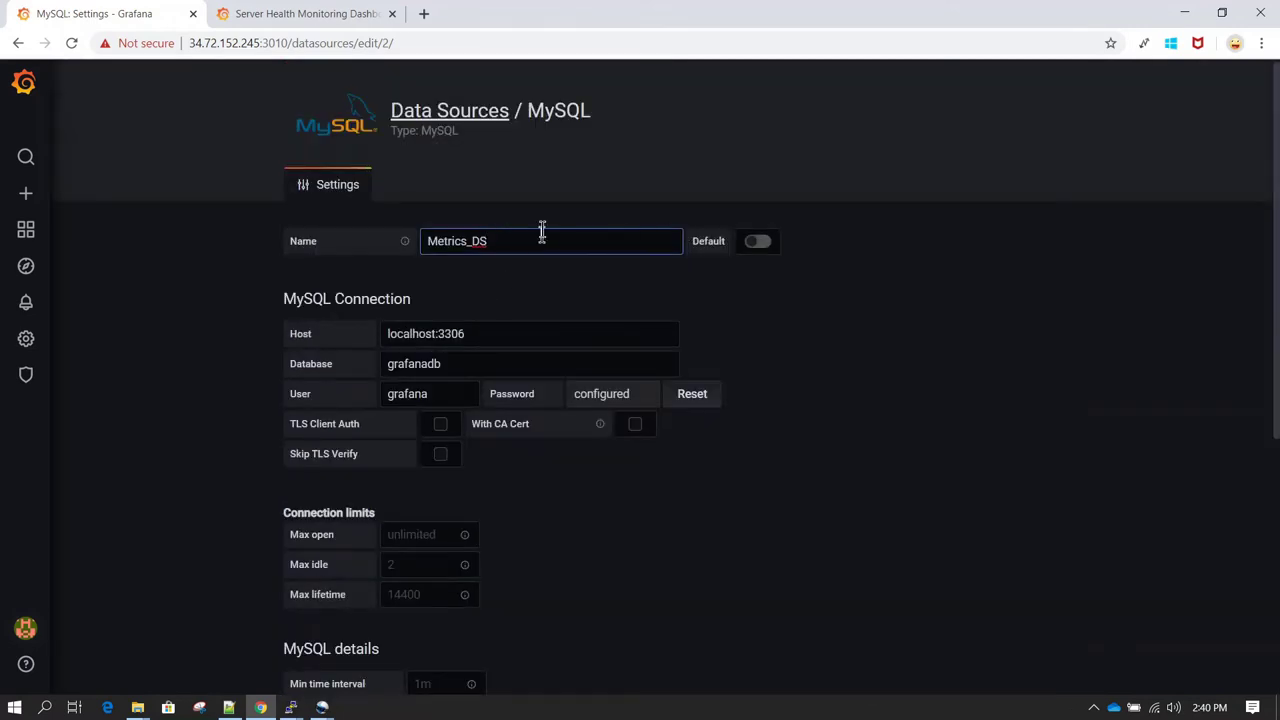
left_click(505, 243)
scroll(666, 337, "down", 5)
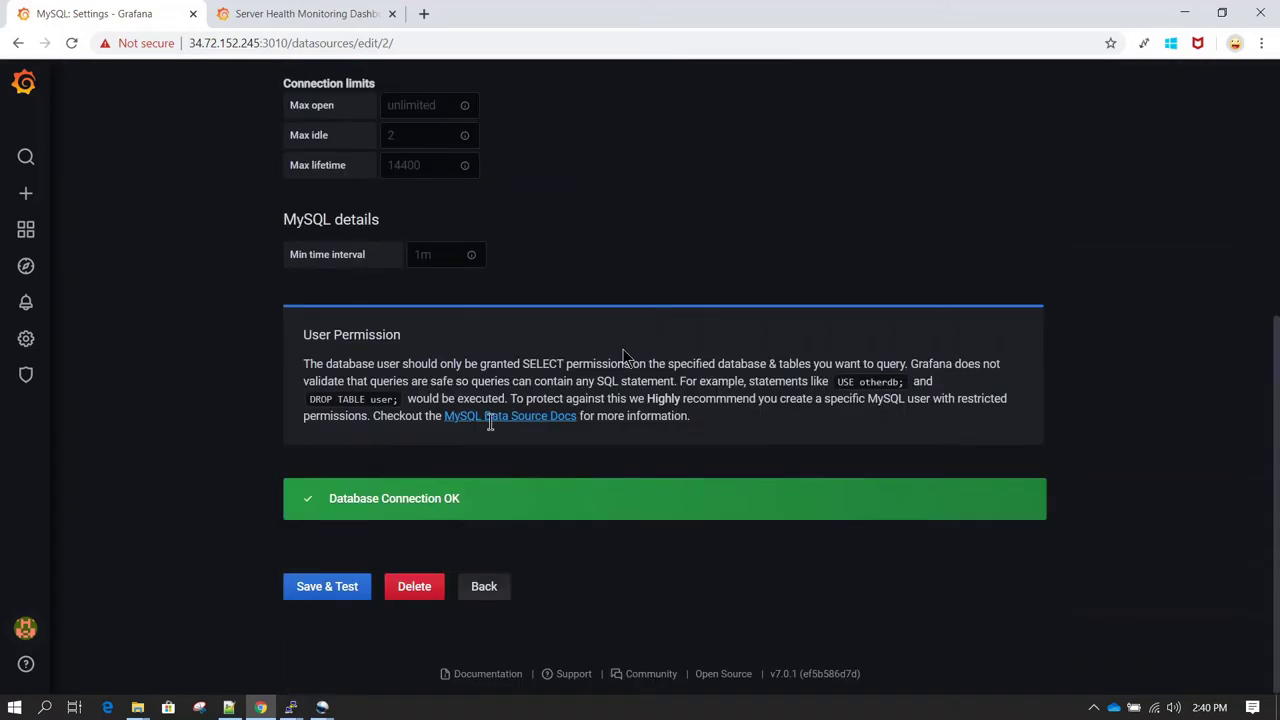
left_click(338, 590)
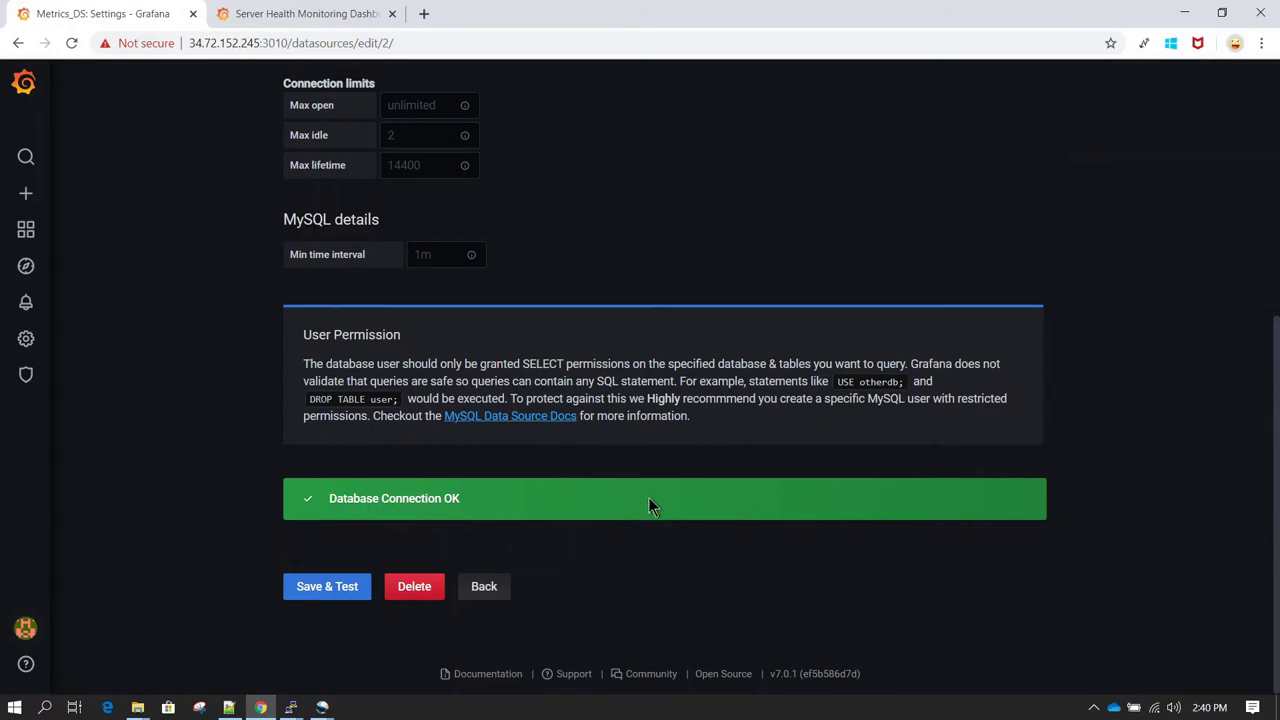
Toggle Default on and back off, then save Metrics_DS again
scroll(650, 507, "up", 5)
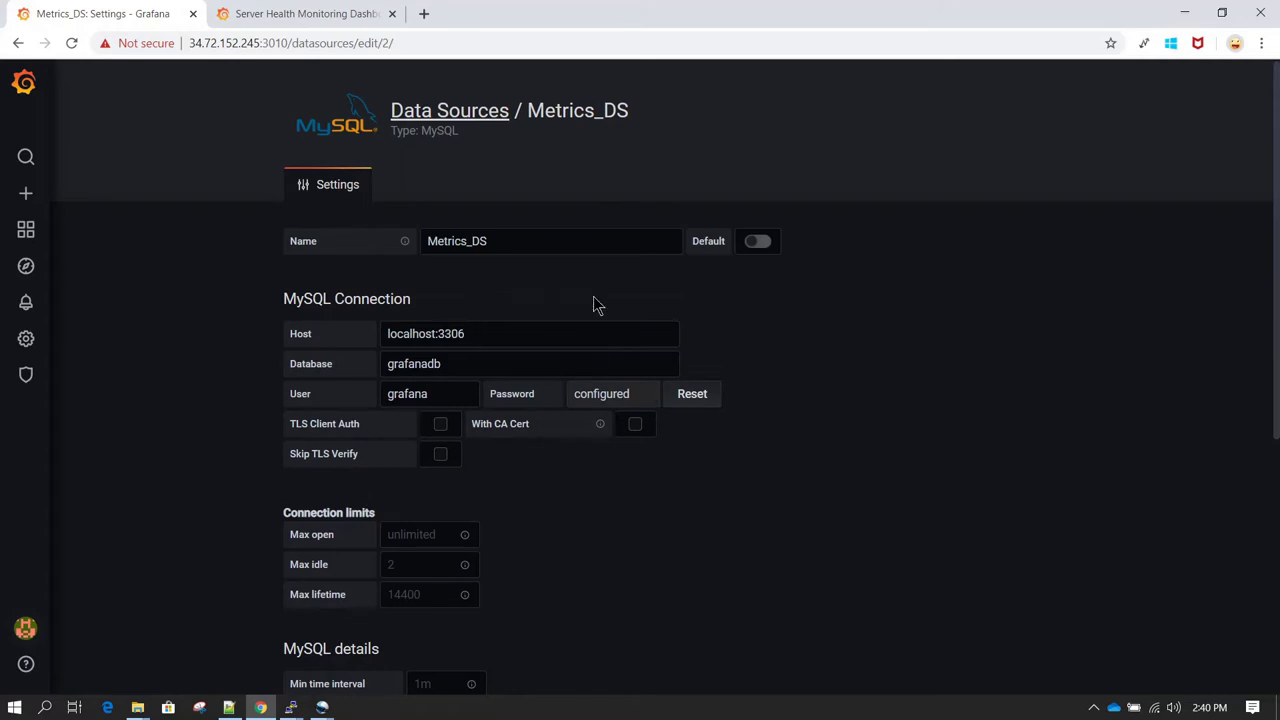
left_click(765, 246)
left_click(752, 244)
scroll(780, 325, "down", 5)
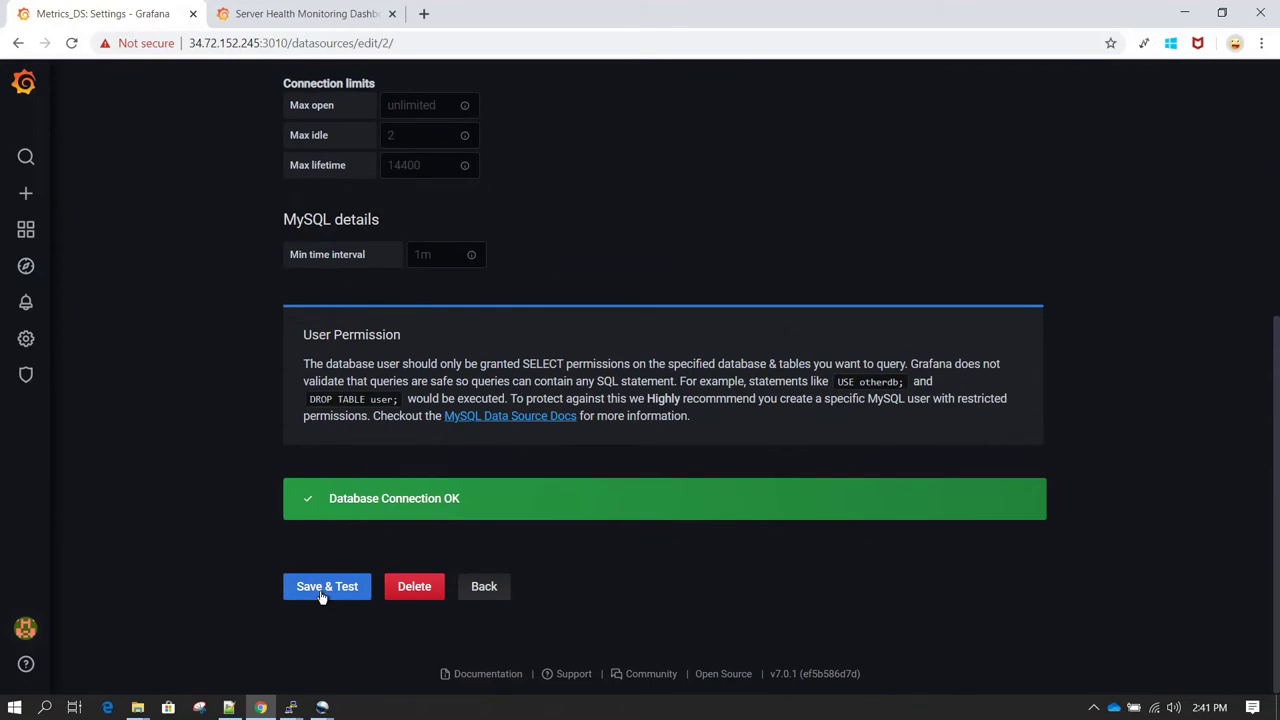
left_click(322, 592)
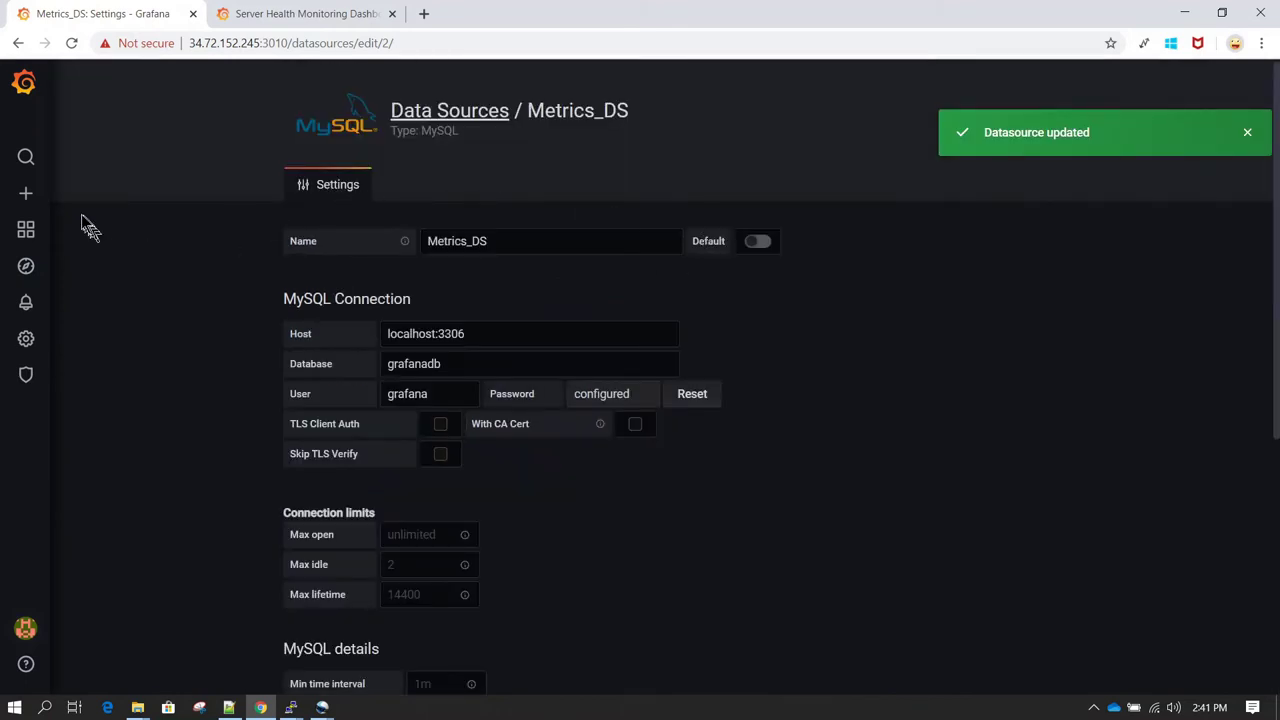
mouse_move(29, 194)
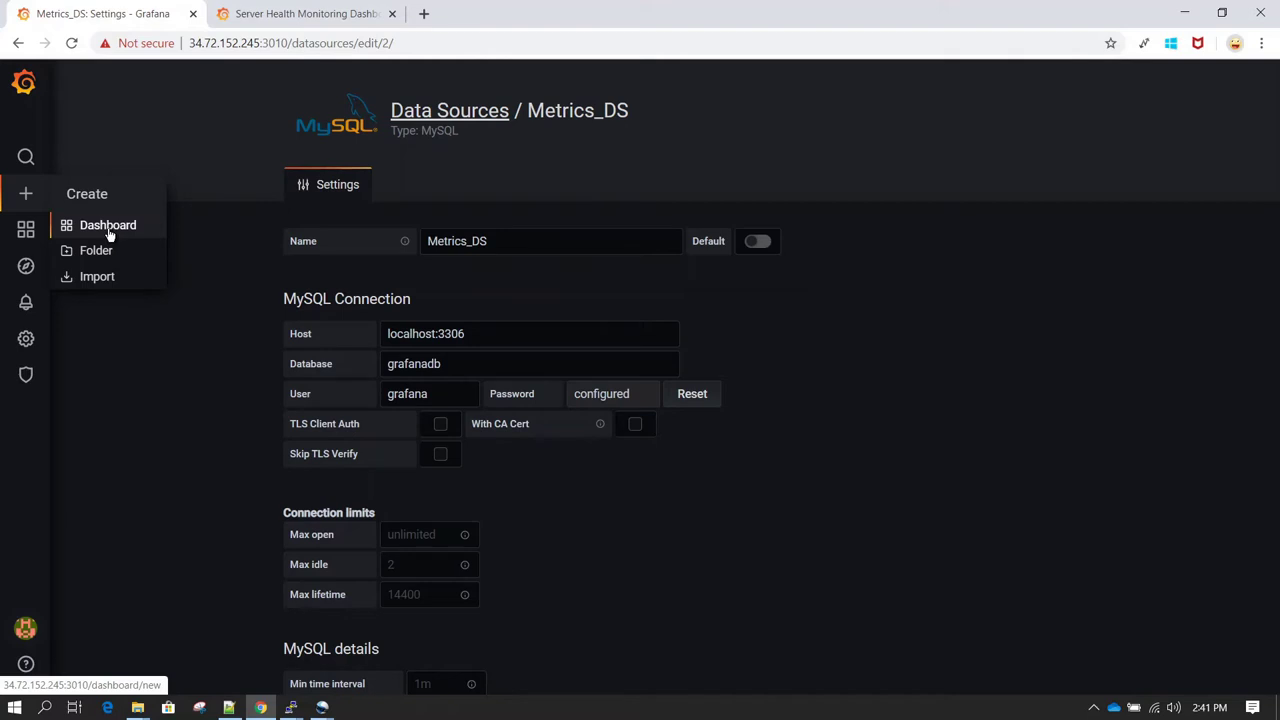
Create a new dashboard with an empty panel, check its data source list, then return to Metrics_DS settings
left_click(308, 12)
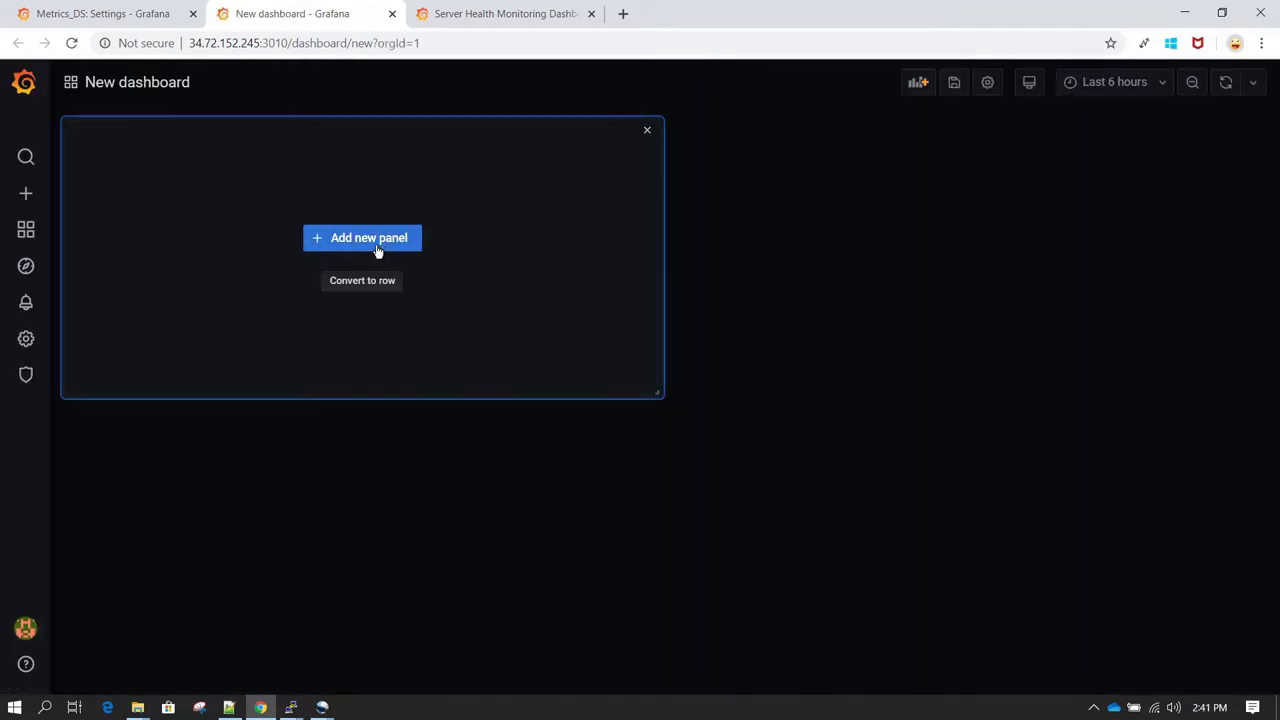
left_click(377, 250)
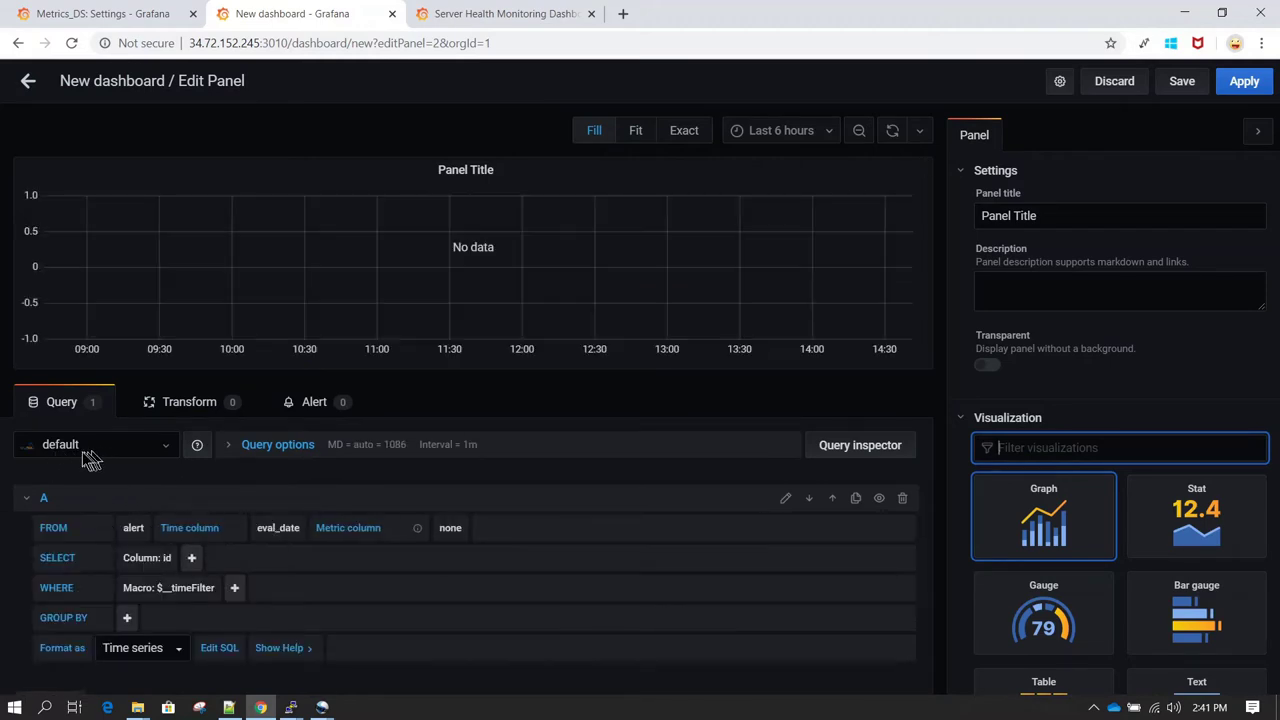
left_click(166, 452)
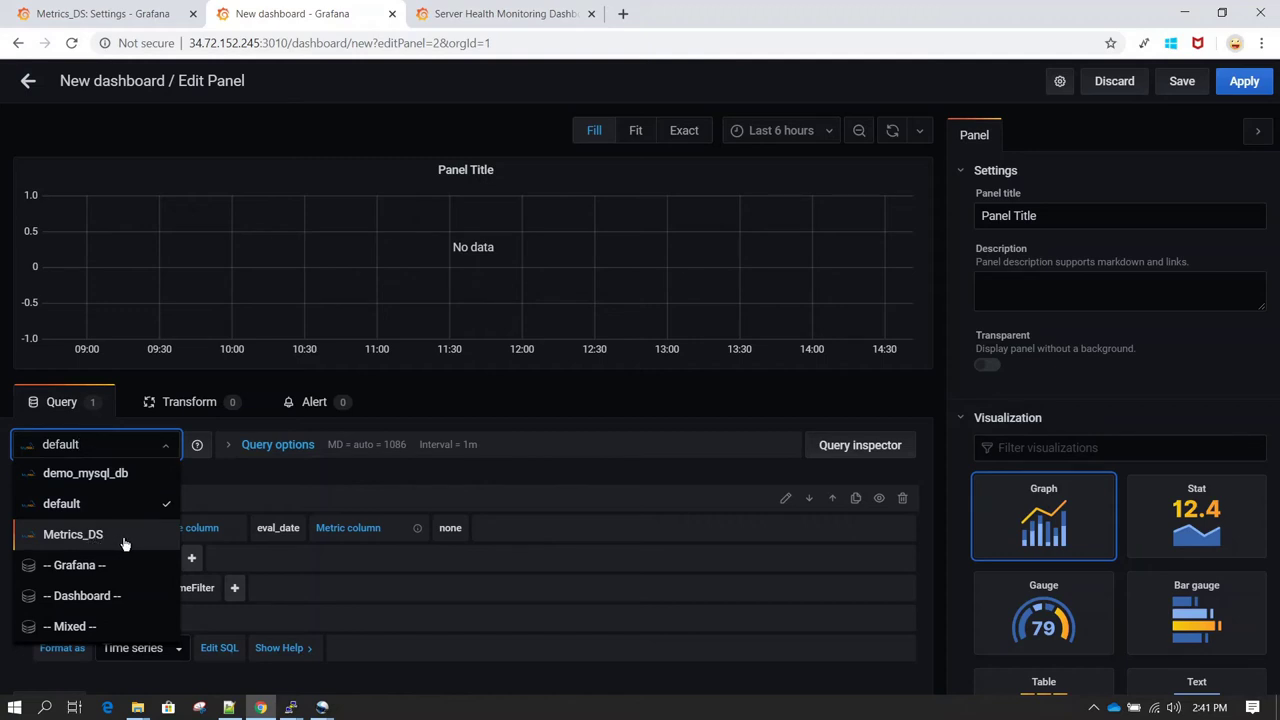
left_click(194, 143)
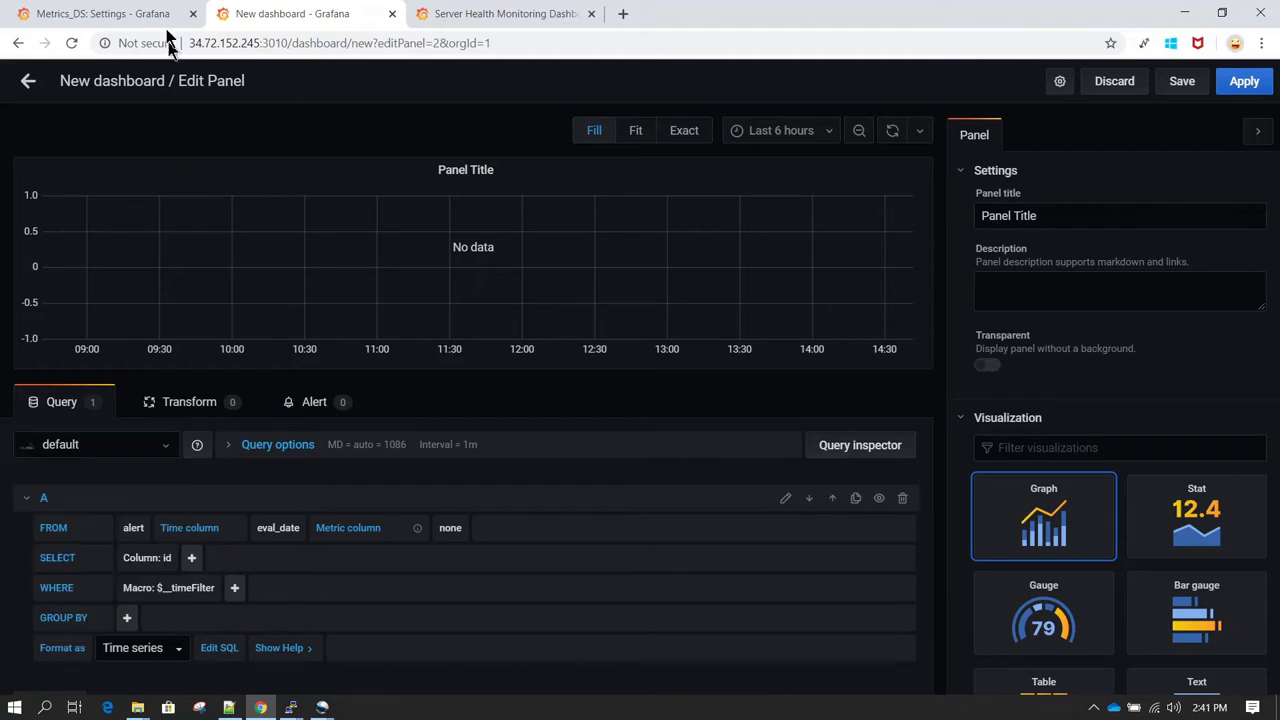
left_click(163, 445)
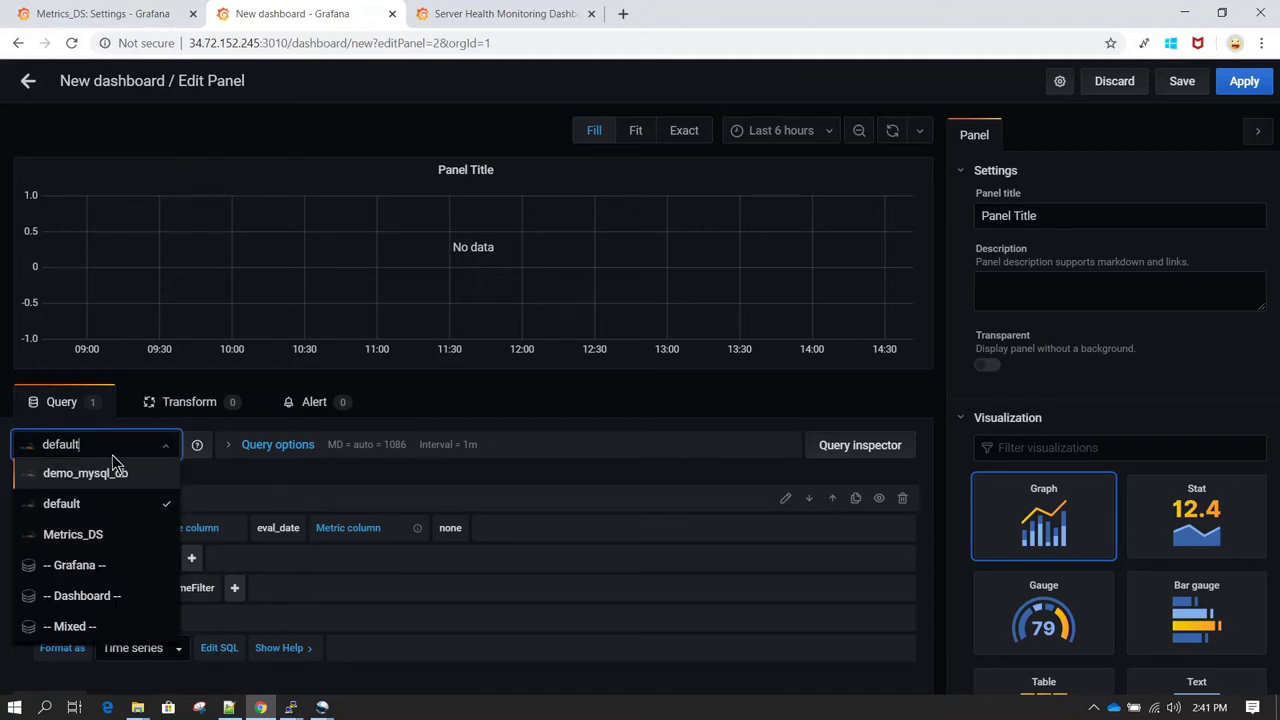
left_click(129, 12)
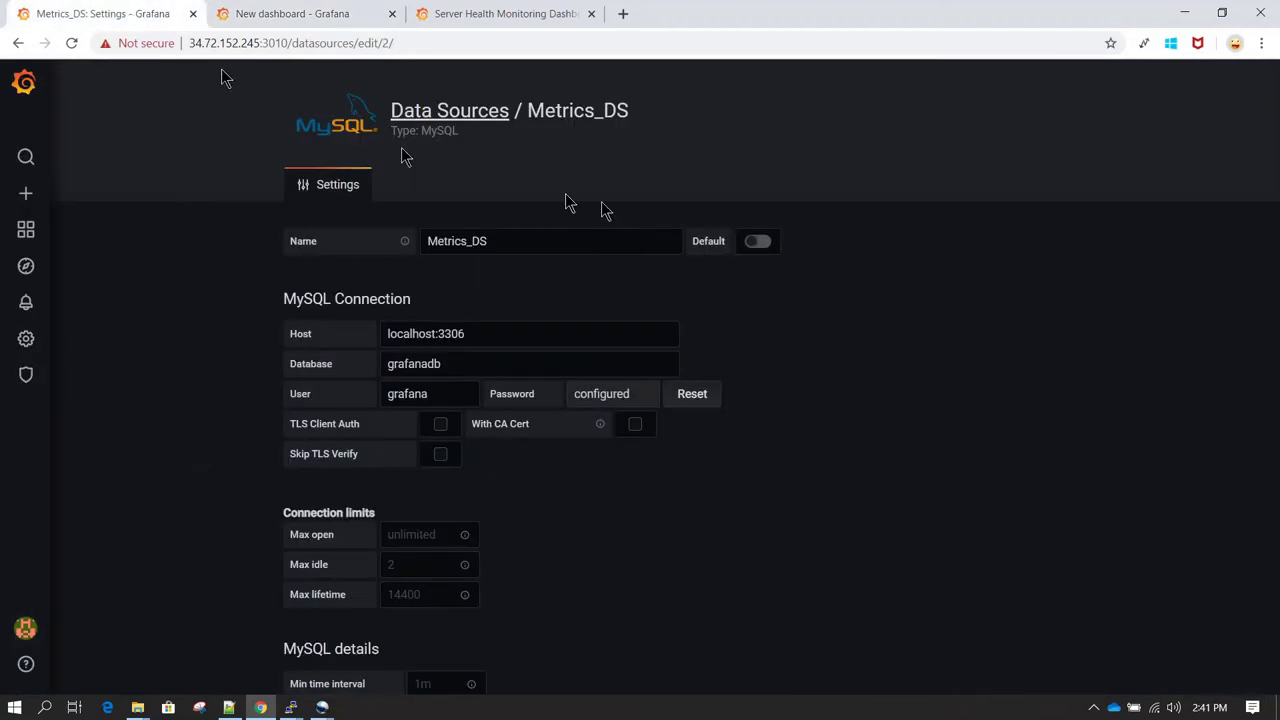
Make Metrics_DS the default data source and save it
left_click(764, 246)
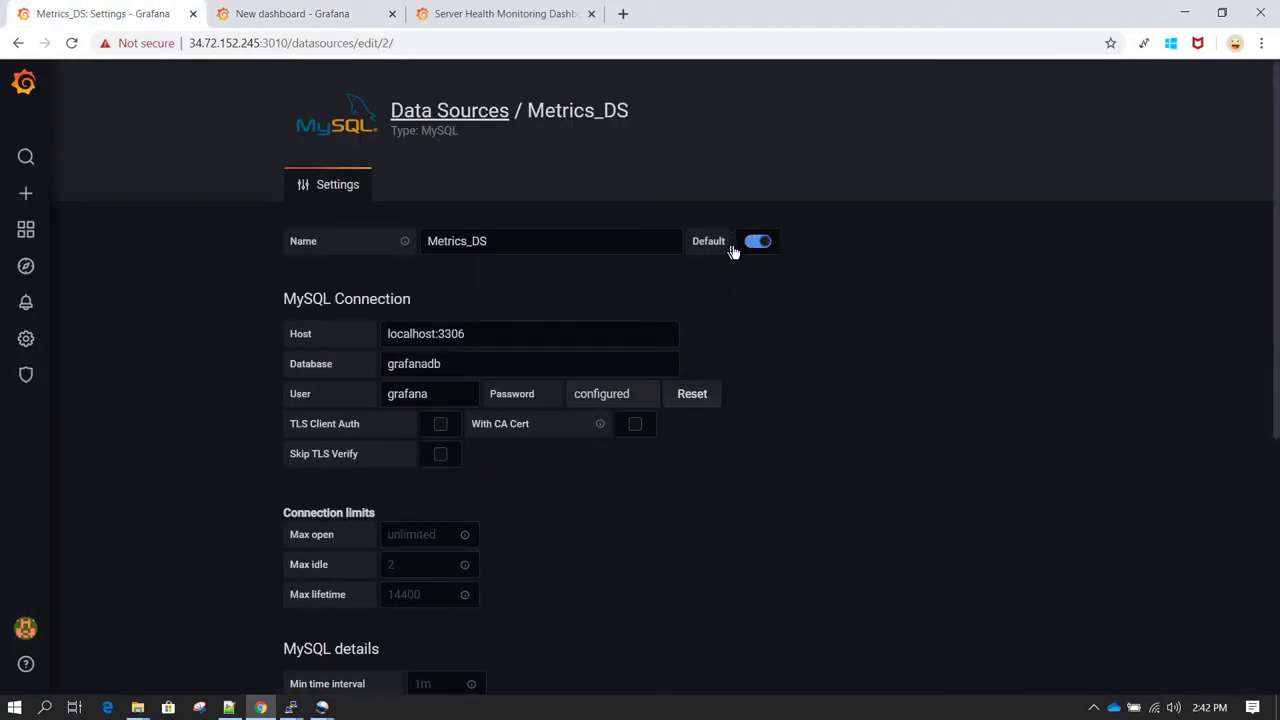
scroll(794, 347, "down", 5)
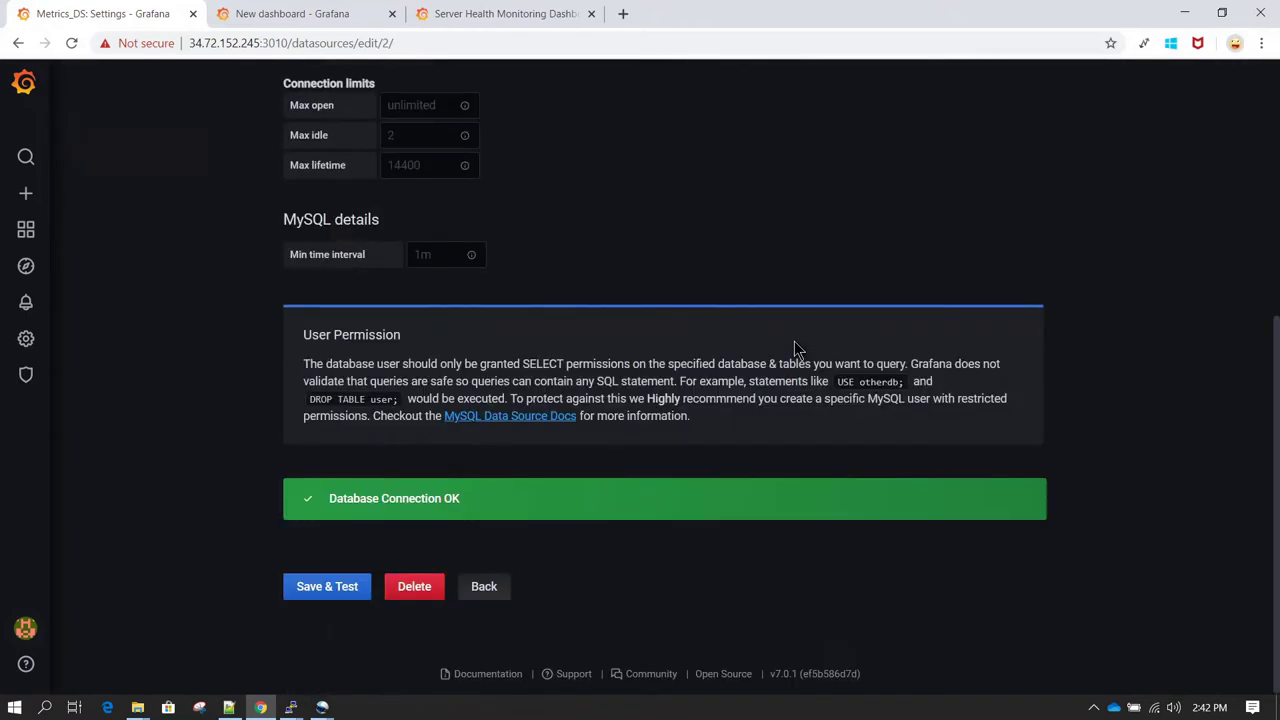
left_click(326, 587)
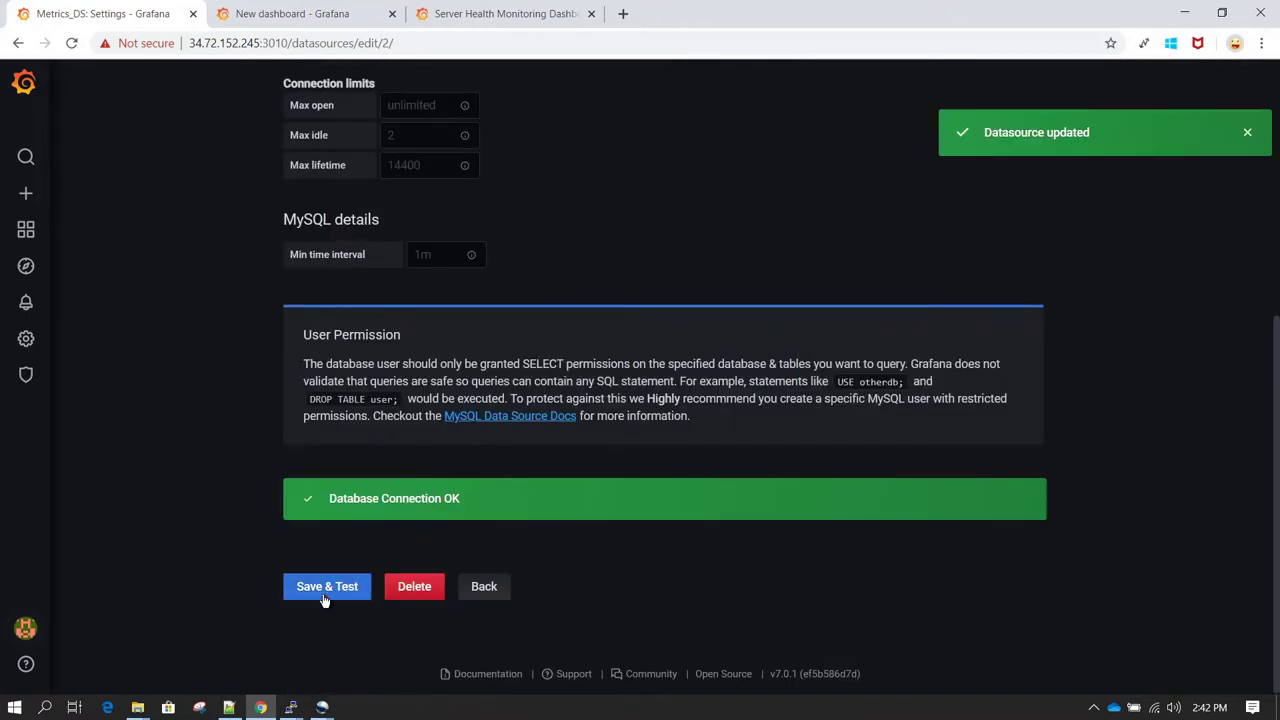
scroll(163, 259, "up", 5)
Close the unsaved new dashboard without saving and show the Server Health Monitoring Dashboard
left_click(240, 10)
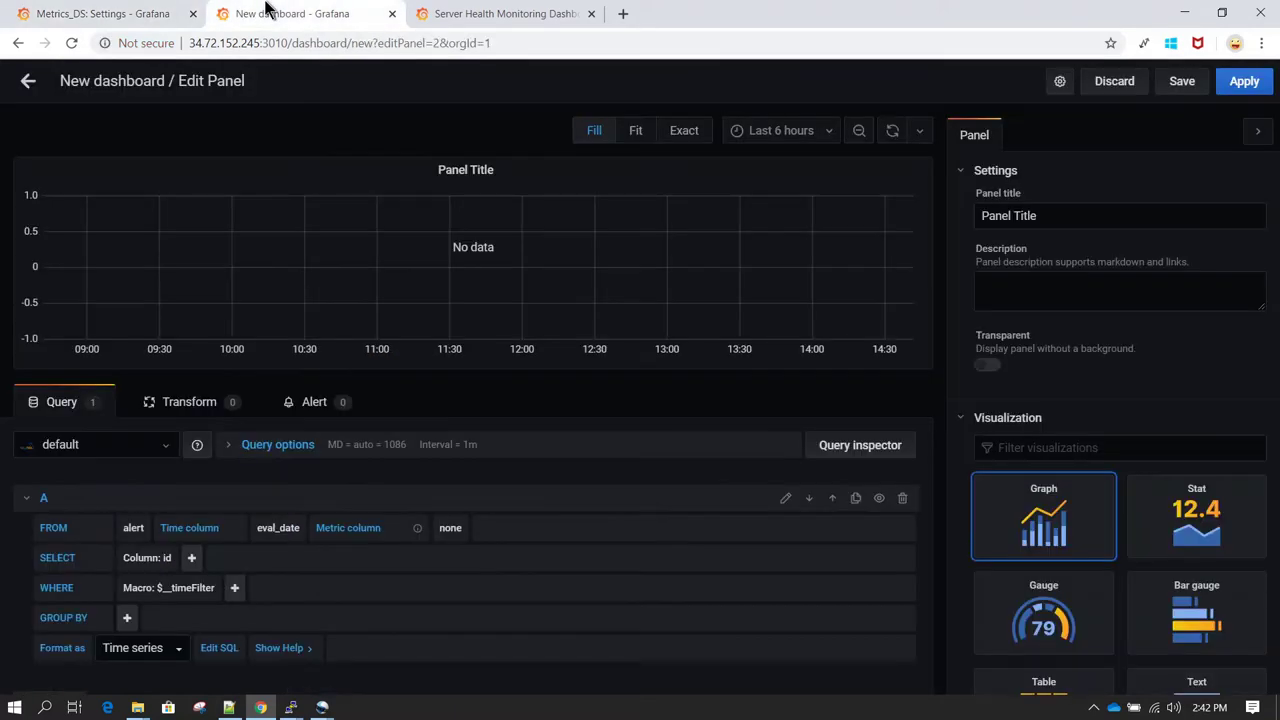
left_click(392, 13)
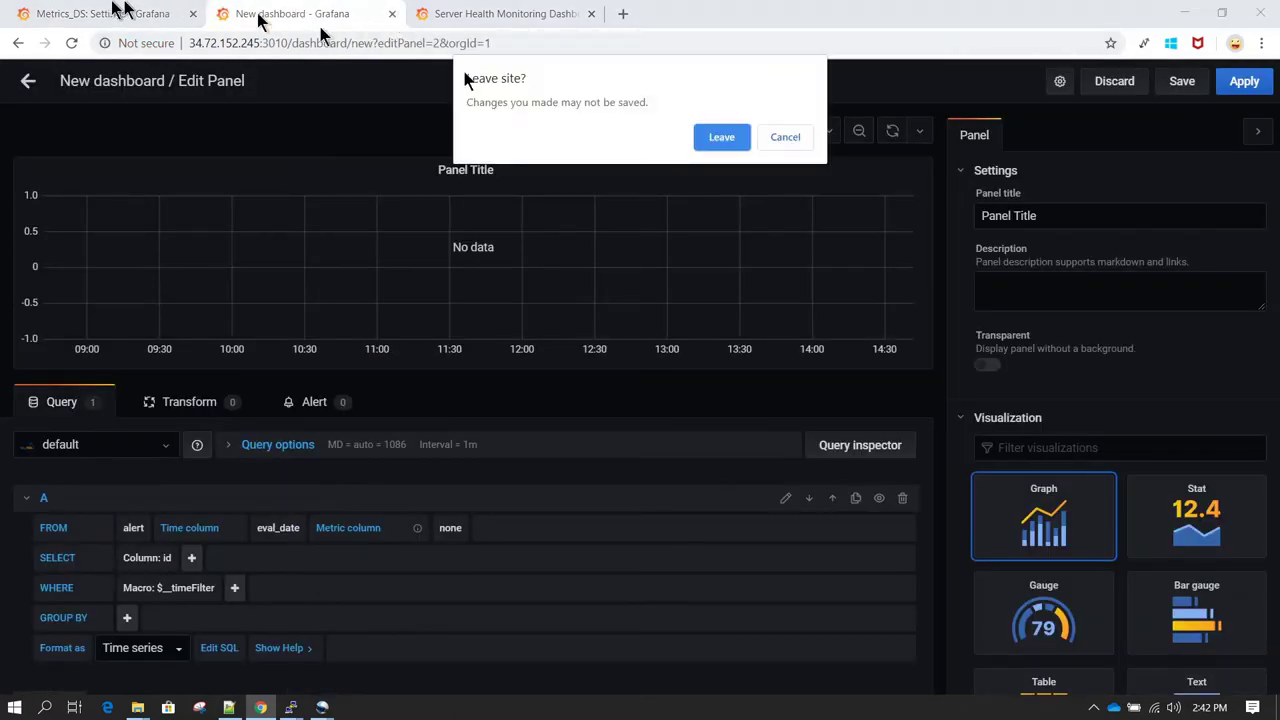
left_click(720, 137)
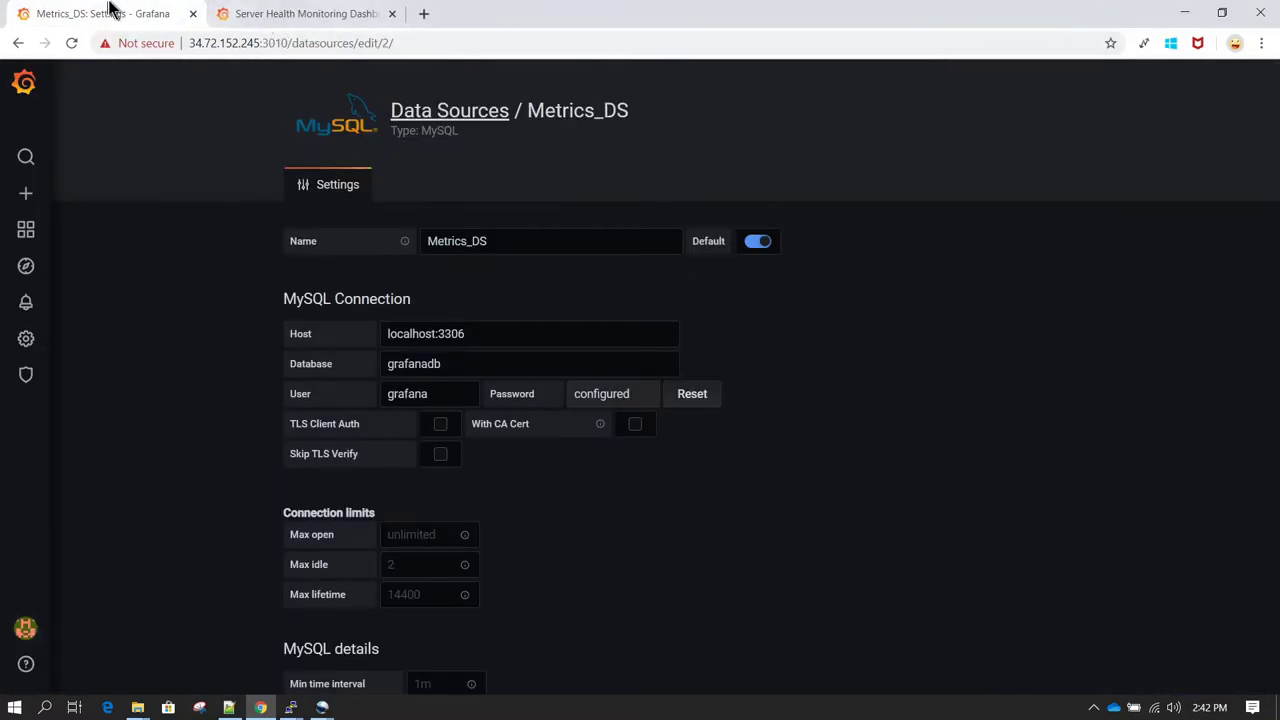
left_click(305, 11)
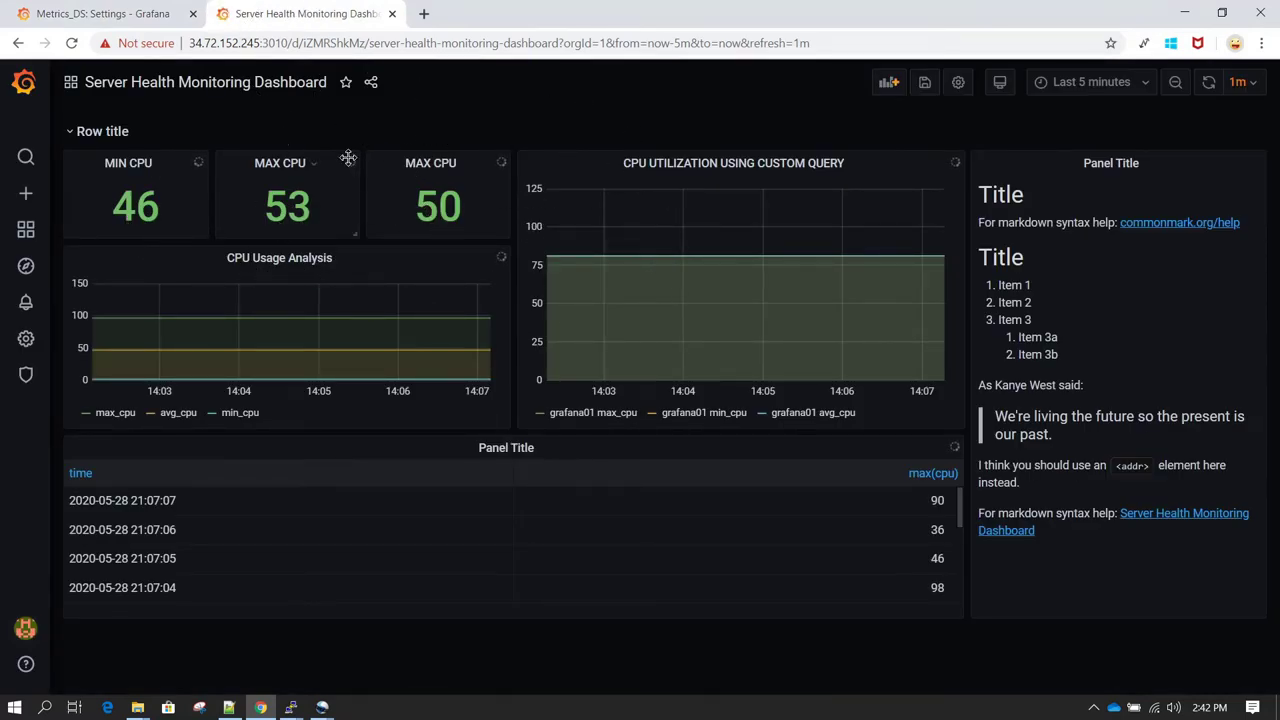
Open a new dashboard from Create > Dashboard in a separate tab and switch to it
left_click(110, 13)
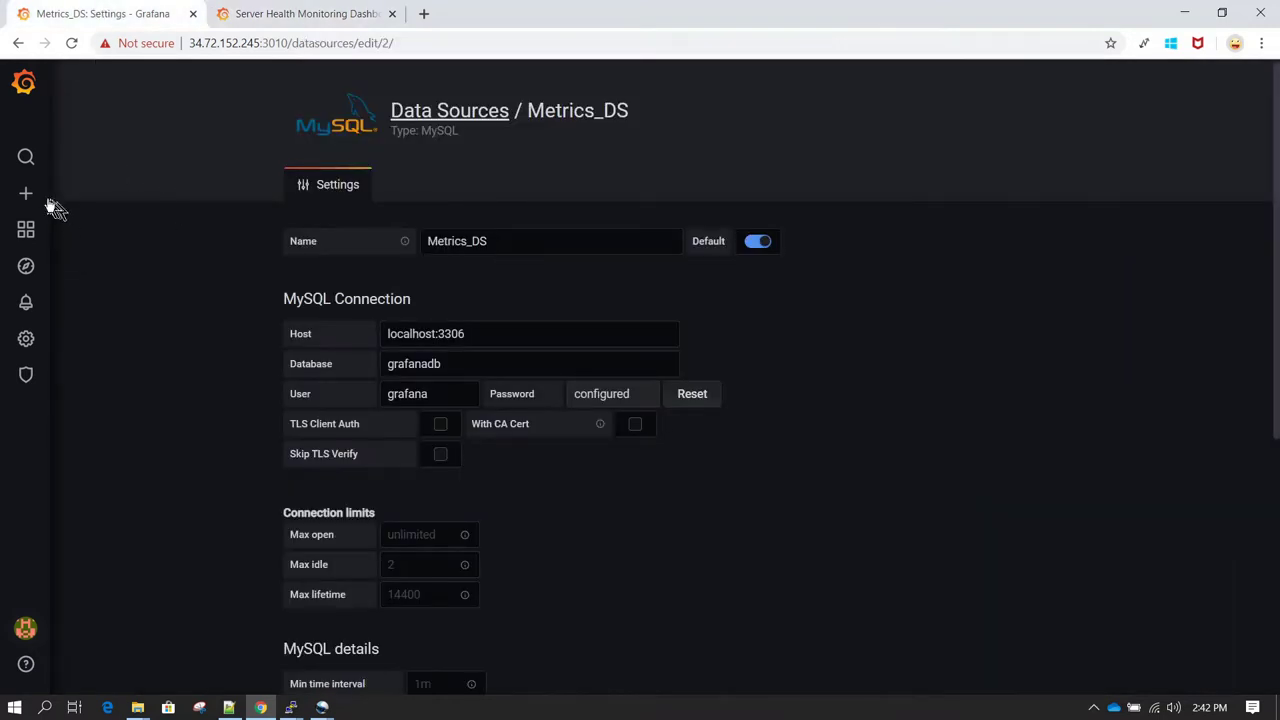
mouse_move(40, 200)
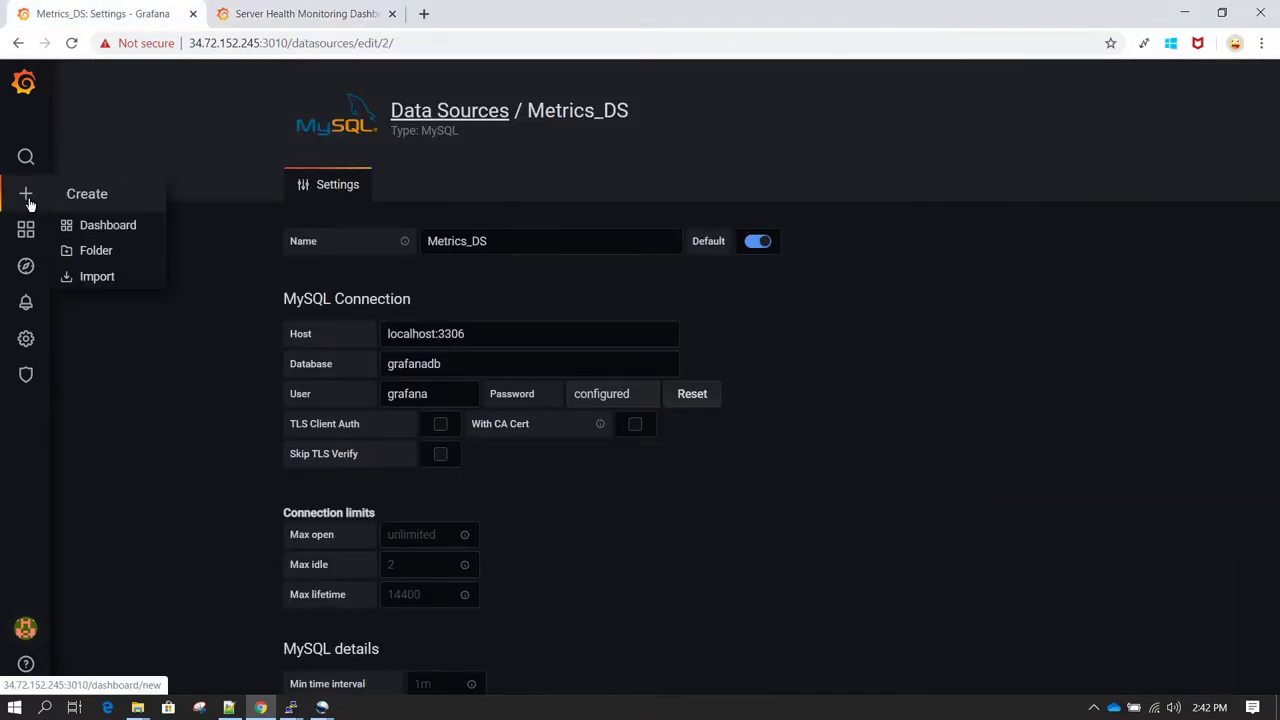
middle_click(112, 229)
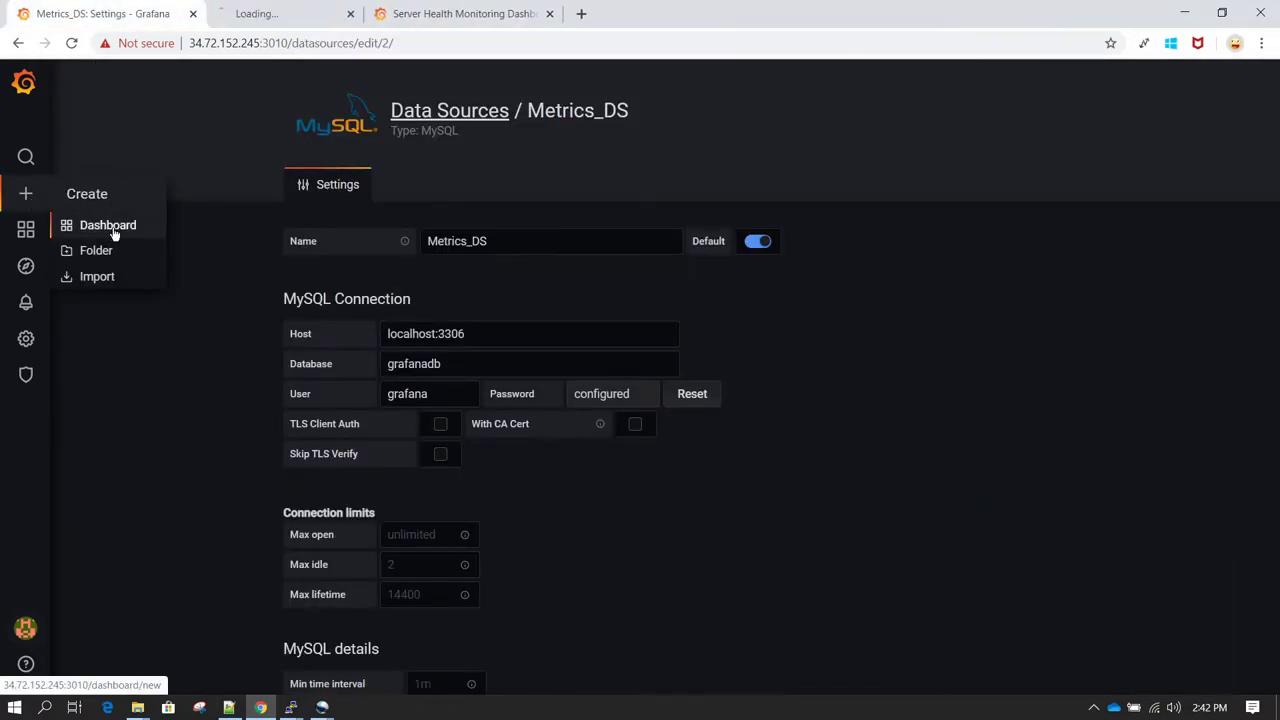
left_click(280, 12)
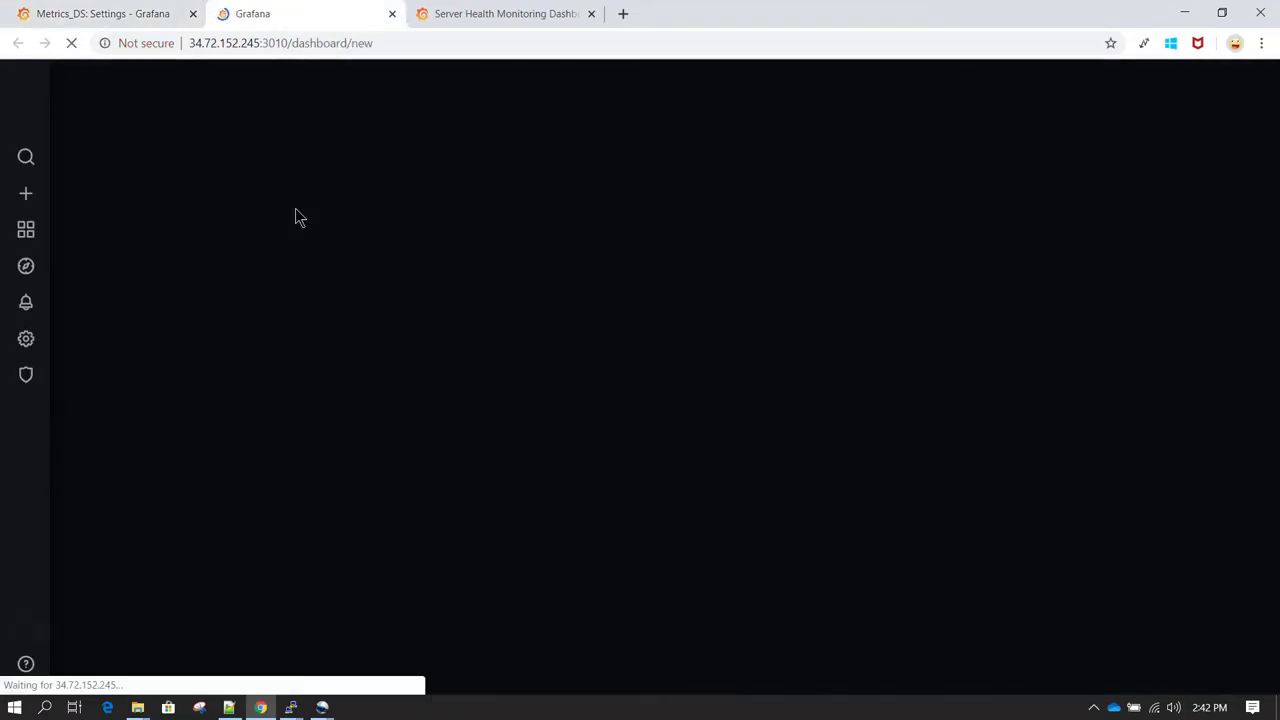
Add a blank panel, check the data source list, then return to the Metrics_DS settings
left_click(383, 246)
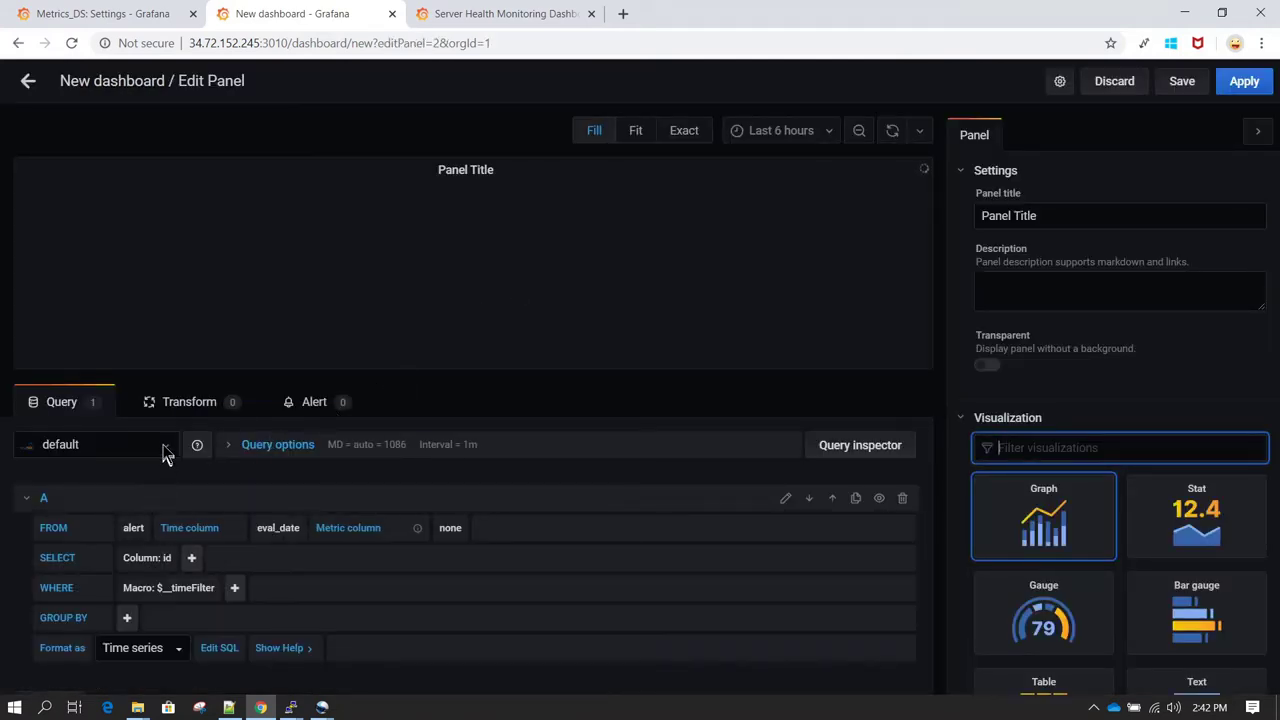
left_click(165, 450)
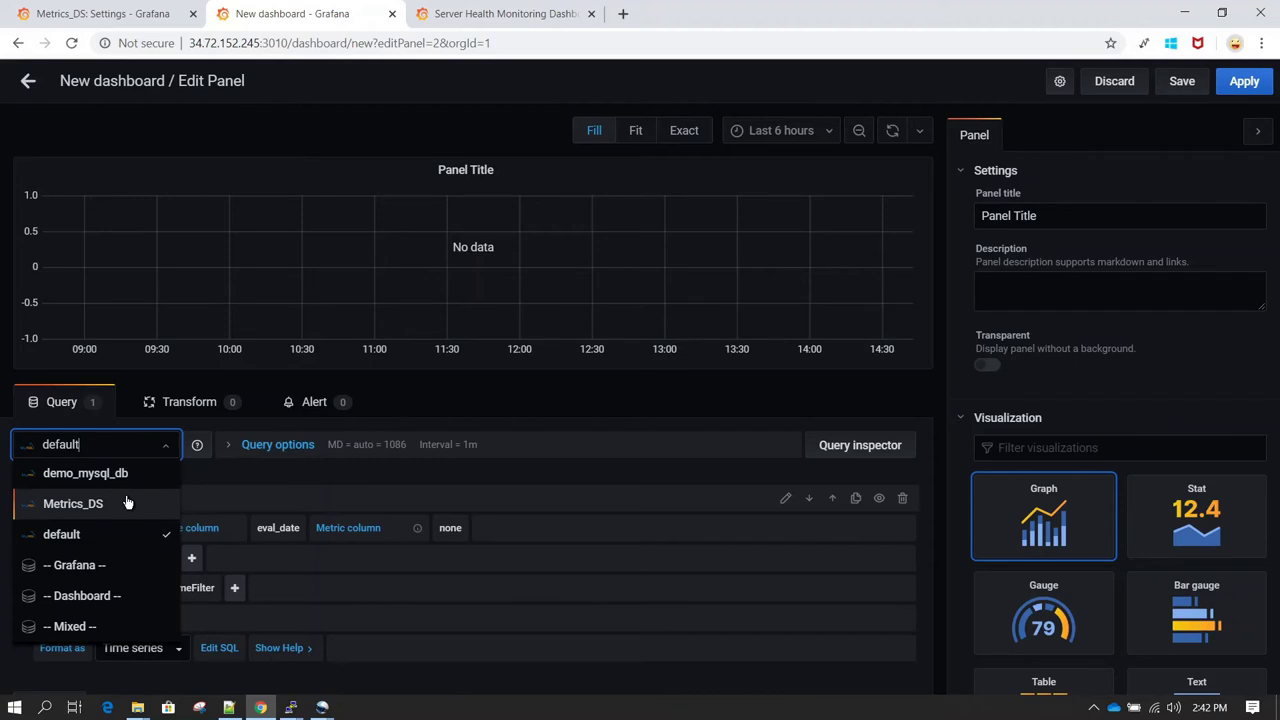
left_click(145, 12)
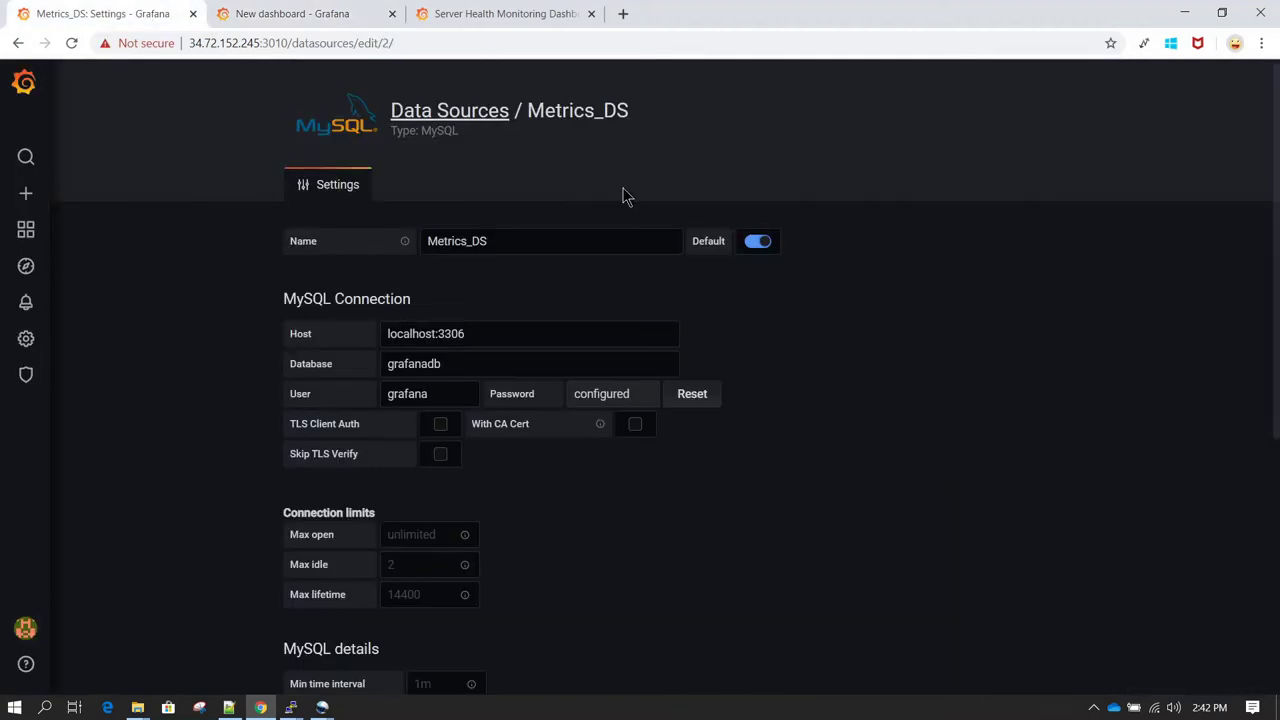
Close the new dashboard without saving and scroll Metrics_DS settings to its Database Connection OK status
scroll(811, 317, "down", 2)
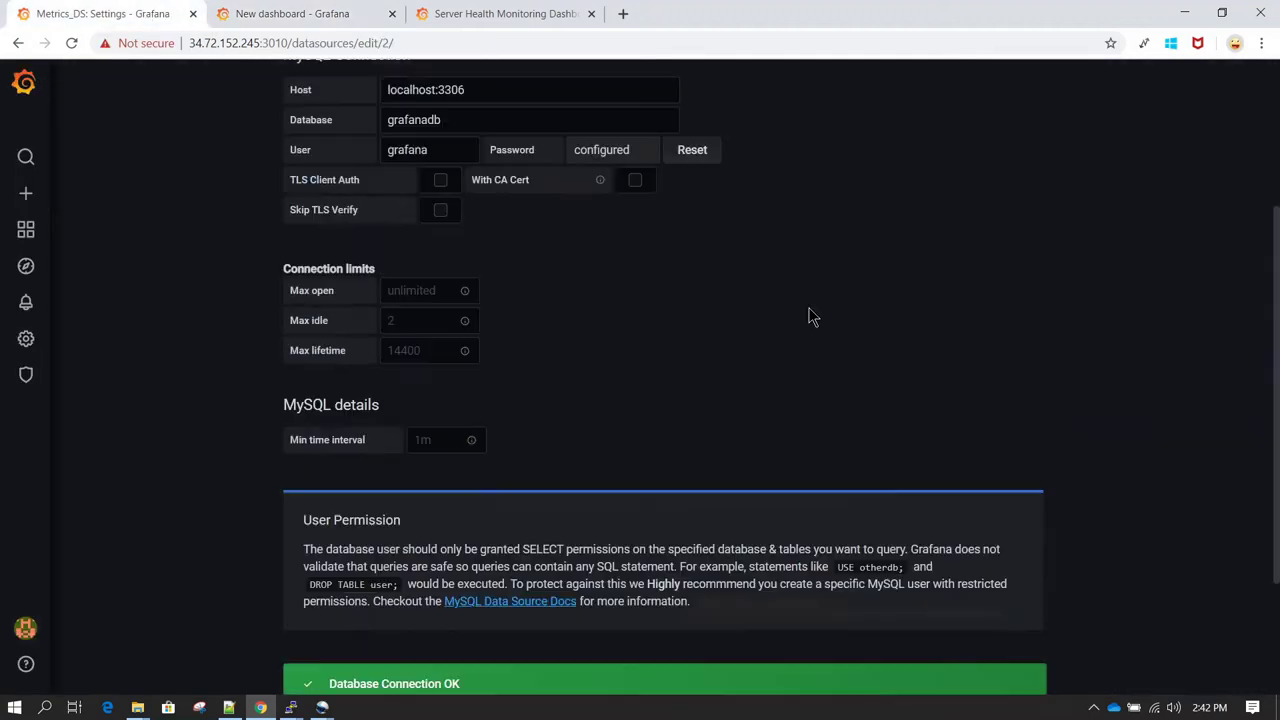
scroll(811, 317, "down", 2)
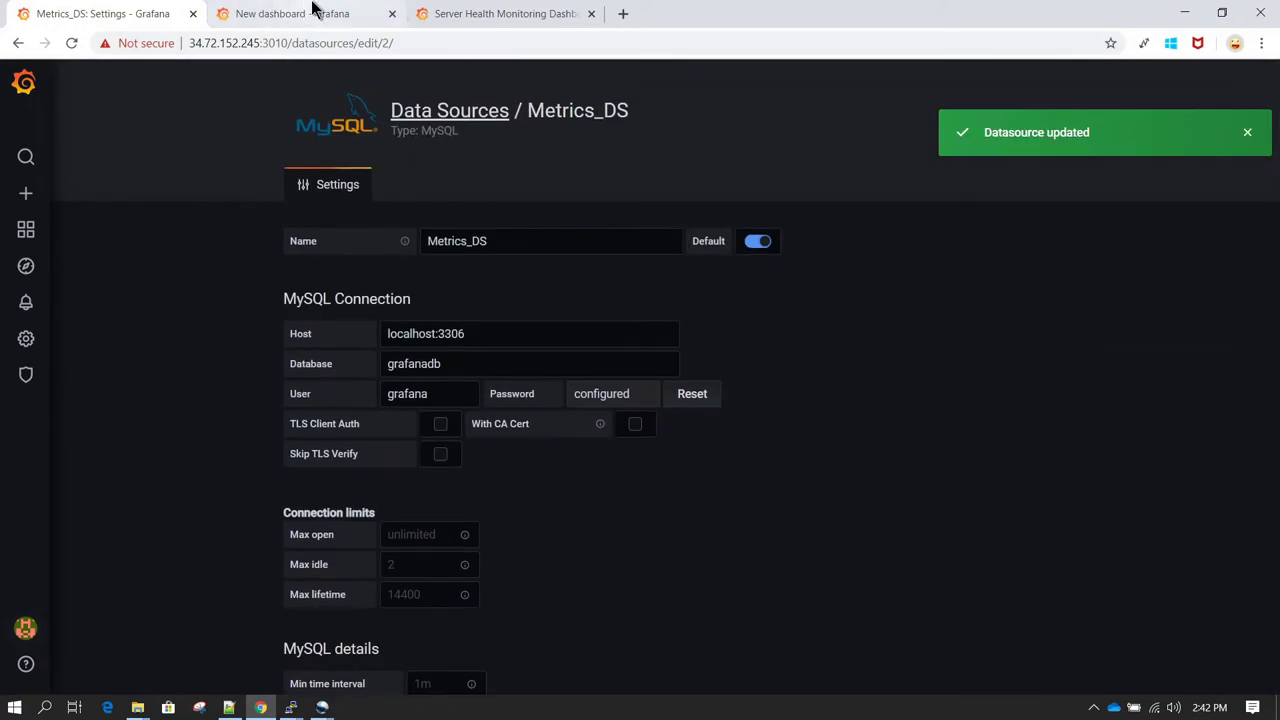
left_click(313, 11)
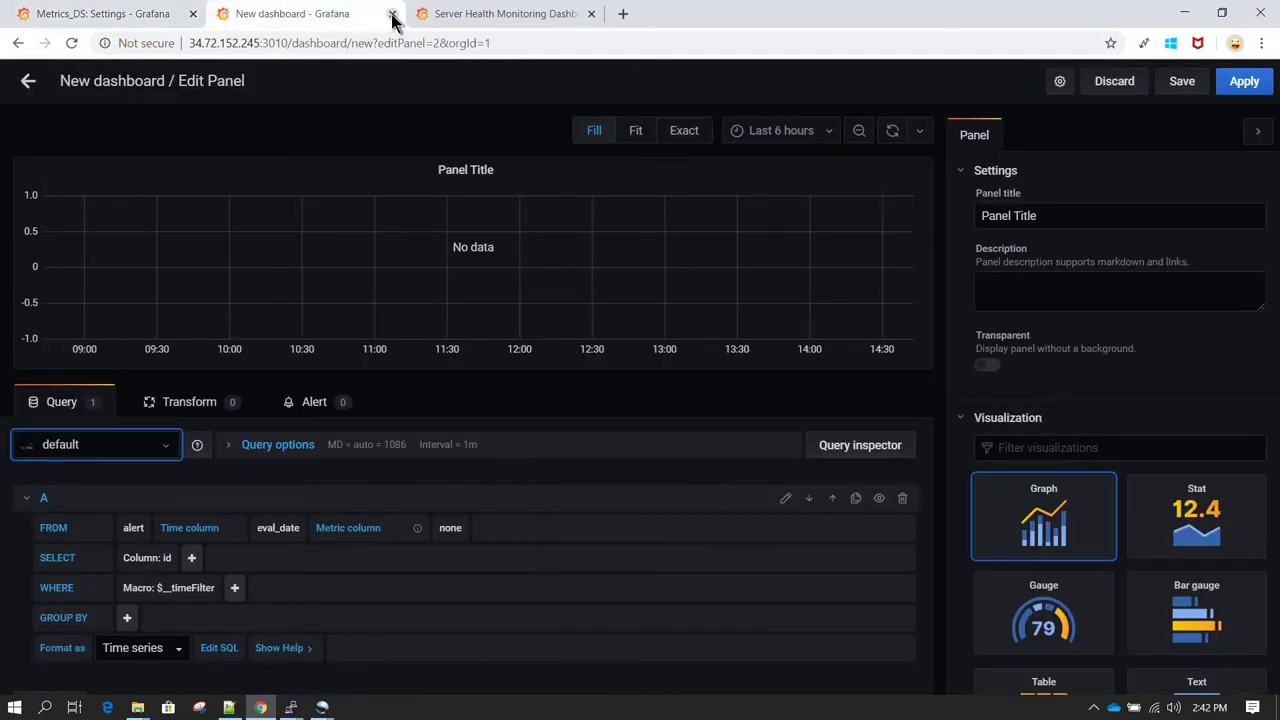
left_click(392, 14)
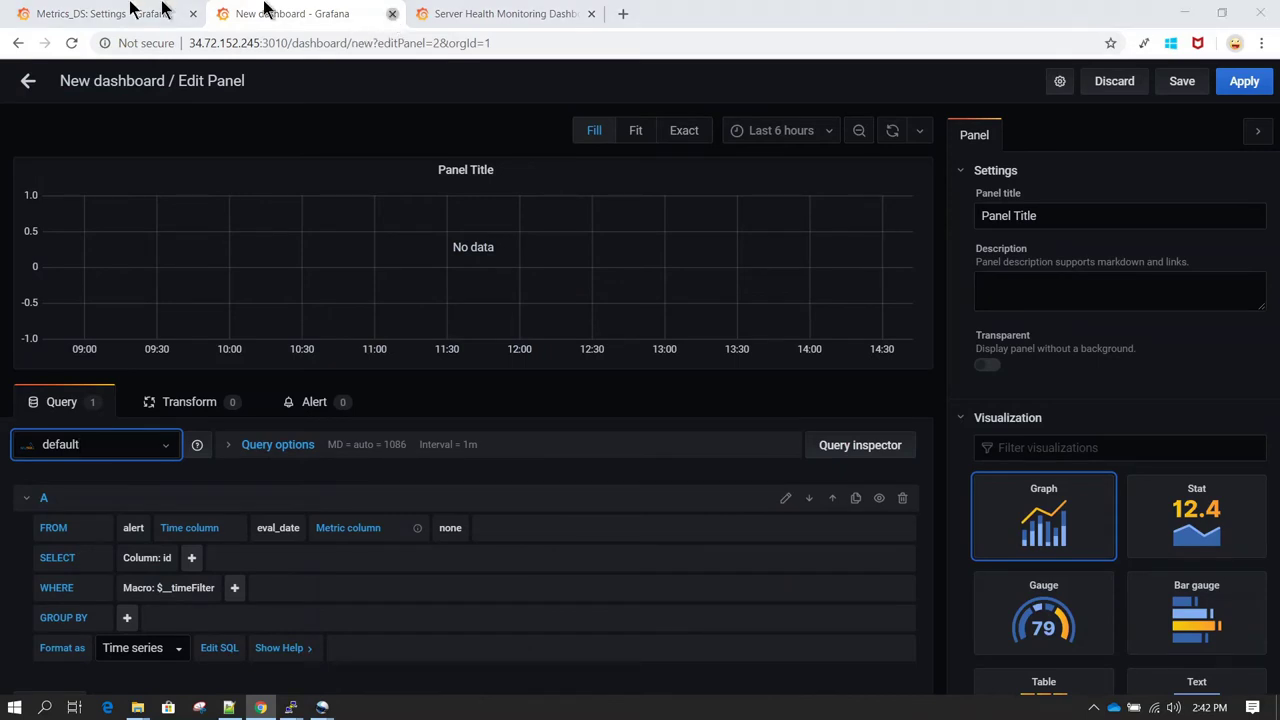
left_click(727, 139)
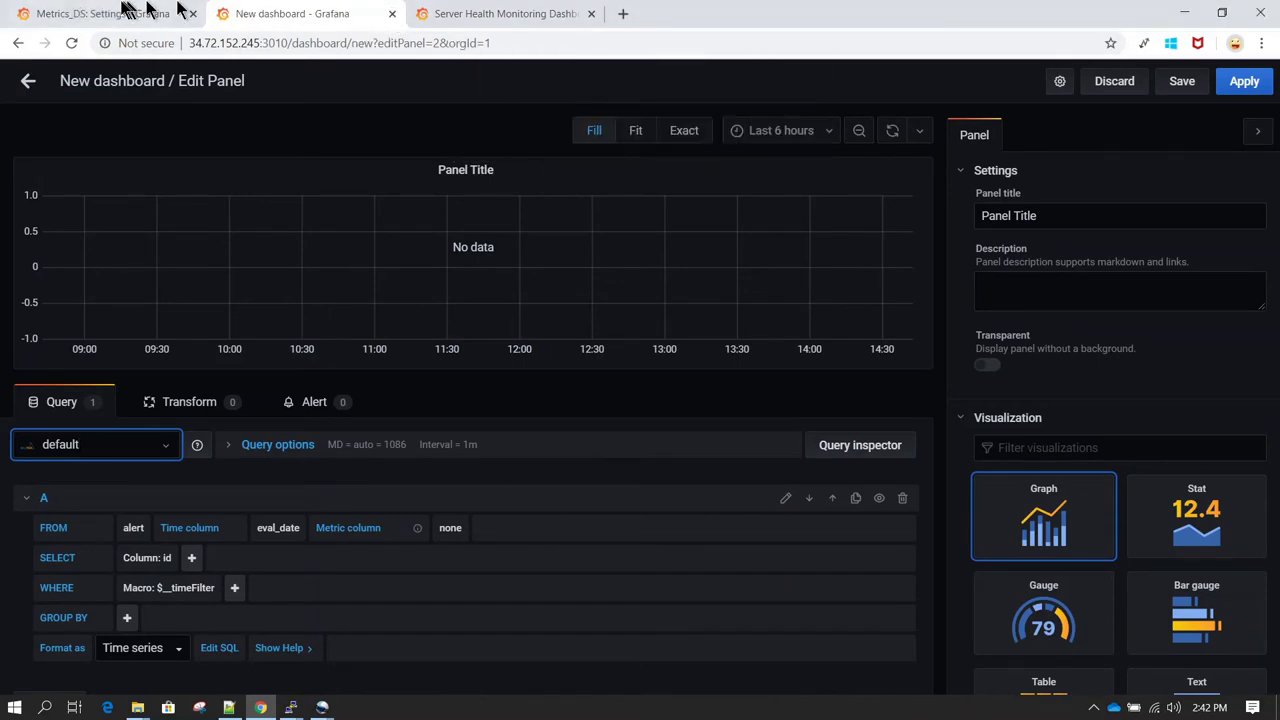
left_click(116, 10)
scroll(206, 300, "down", 5)
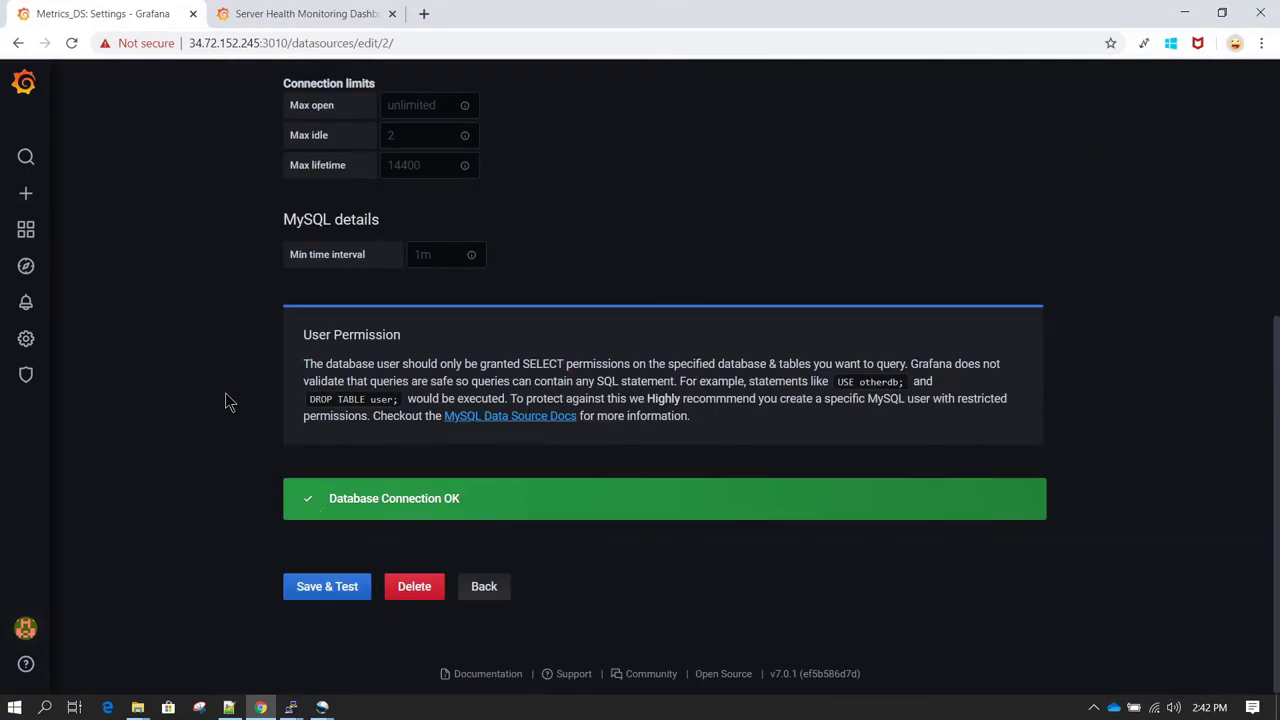
mouse_move(26, 193)
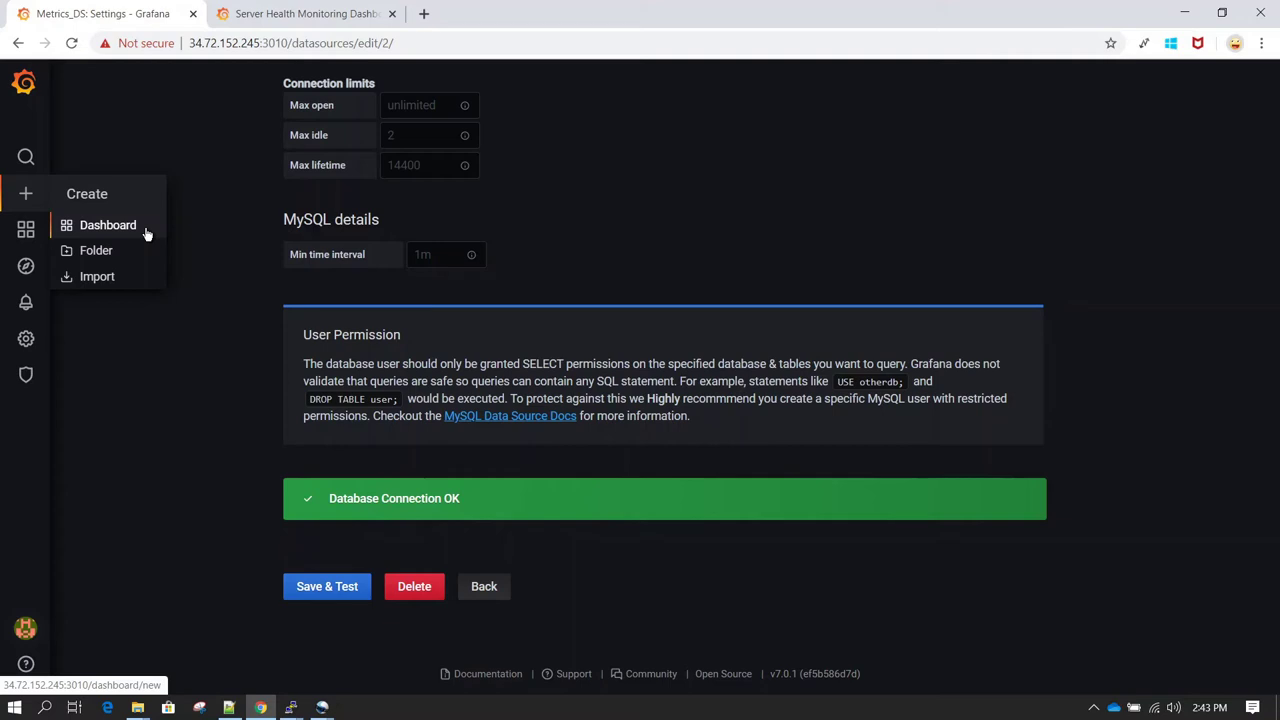
Open Create > Dashboard in a new browser tab and switch to it
left_click(146, 233)
right_click(147, 235)
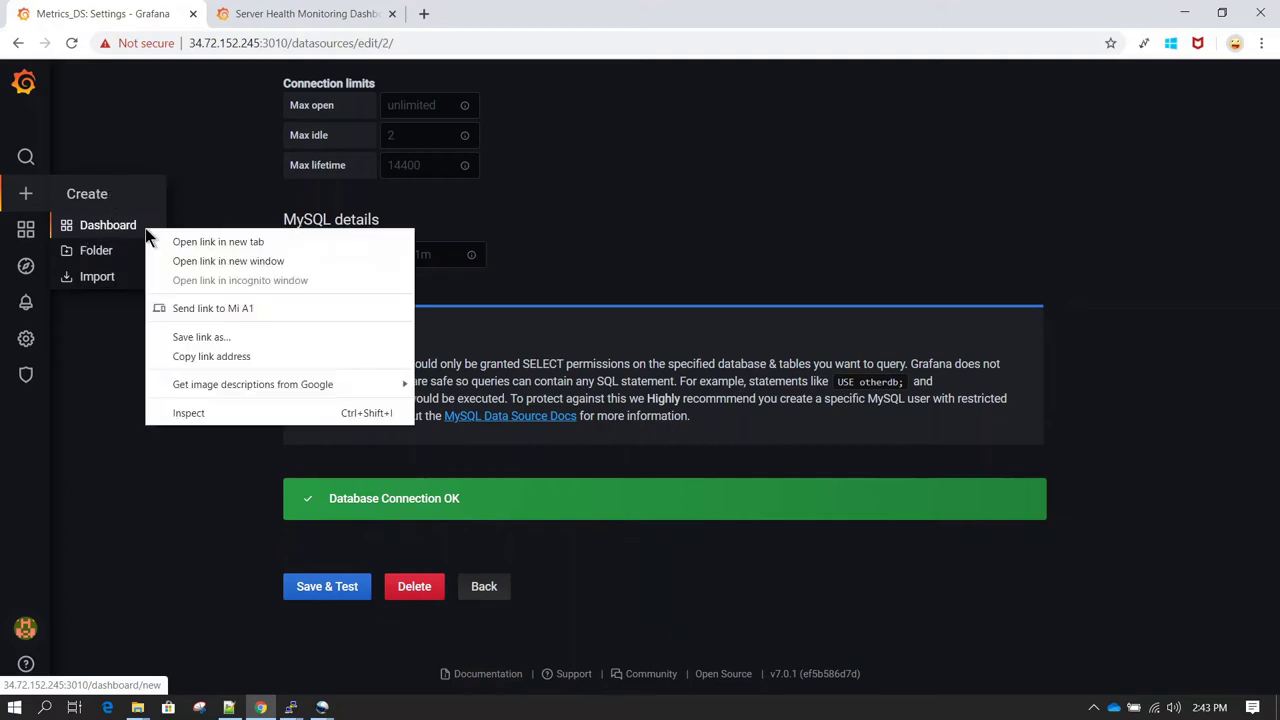
left_click(274, 244)
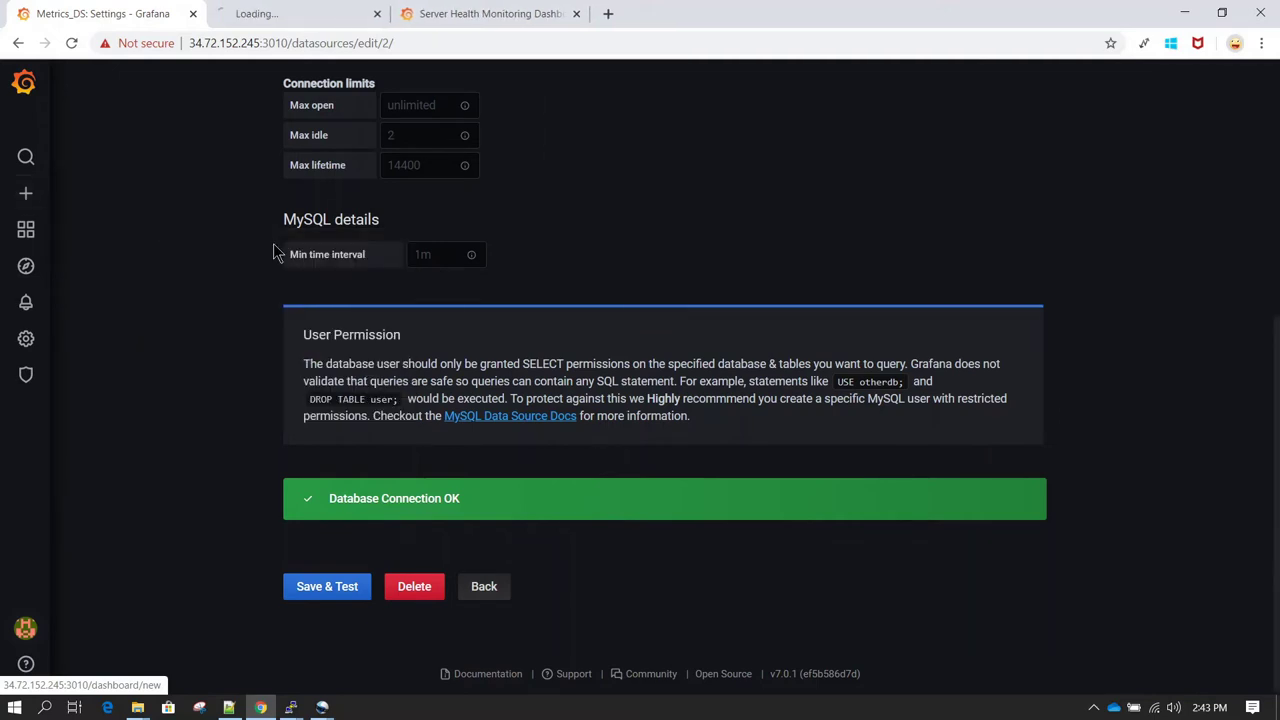
left_click(276, 10)
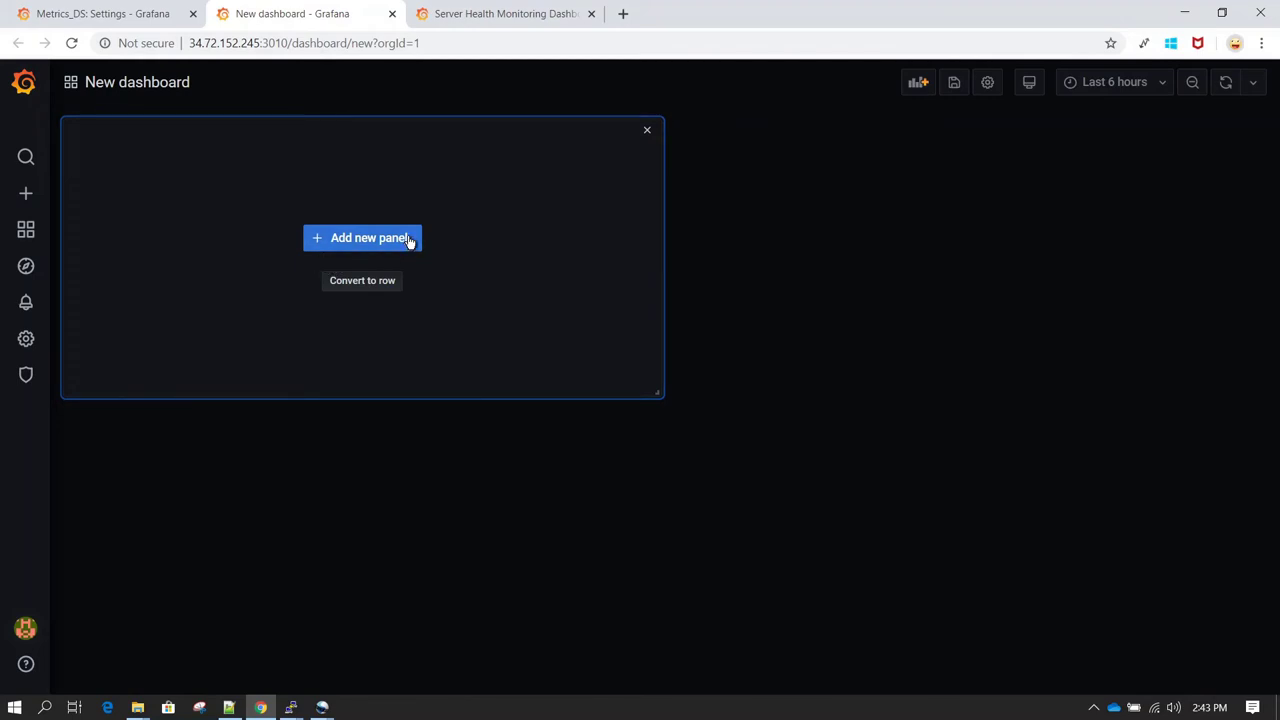
Add a new panel whose query A uses the Metrics_DS data source
left_click(406, 241)
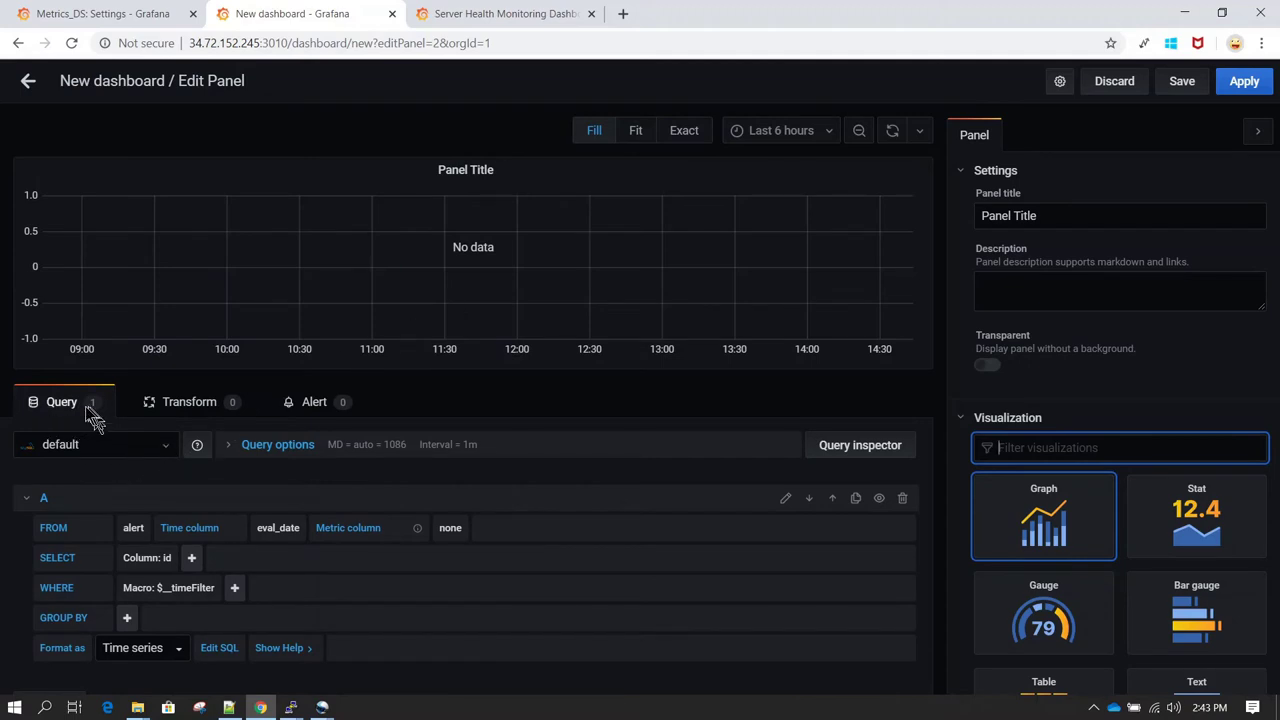
left_click(163, 453)
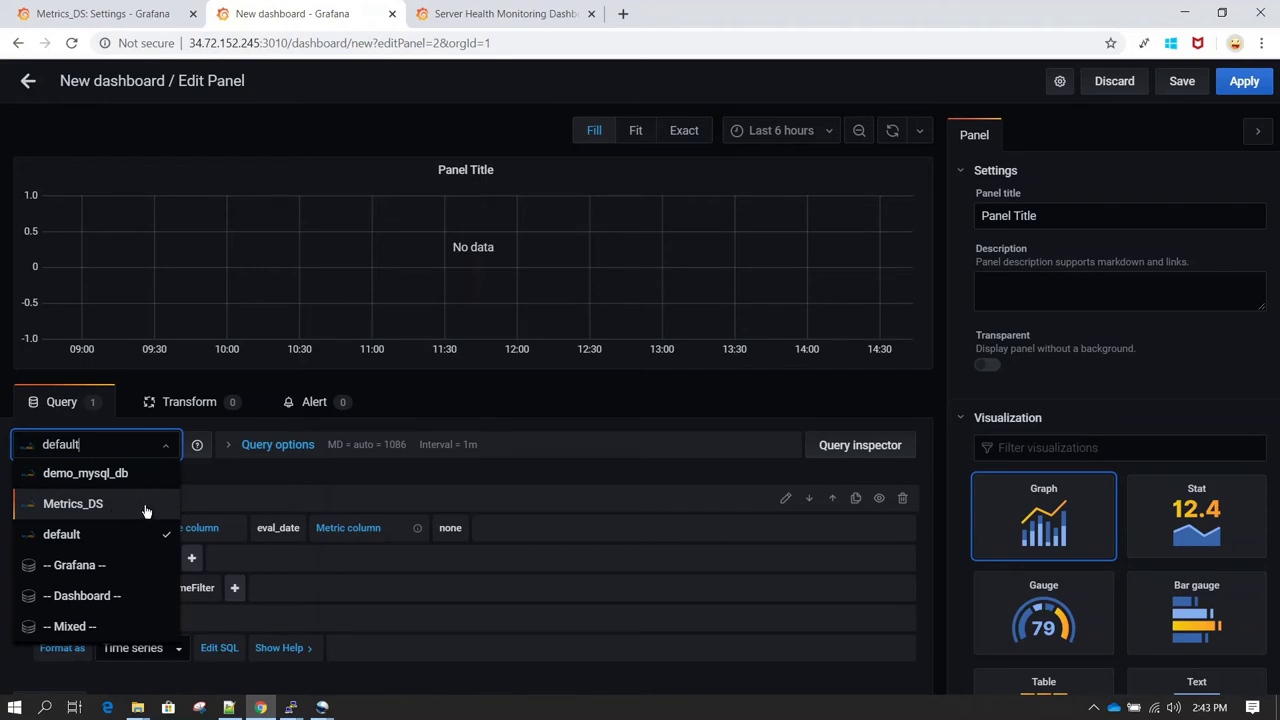
left_click(146, 511)
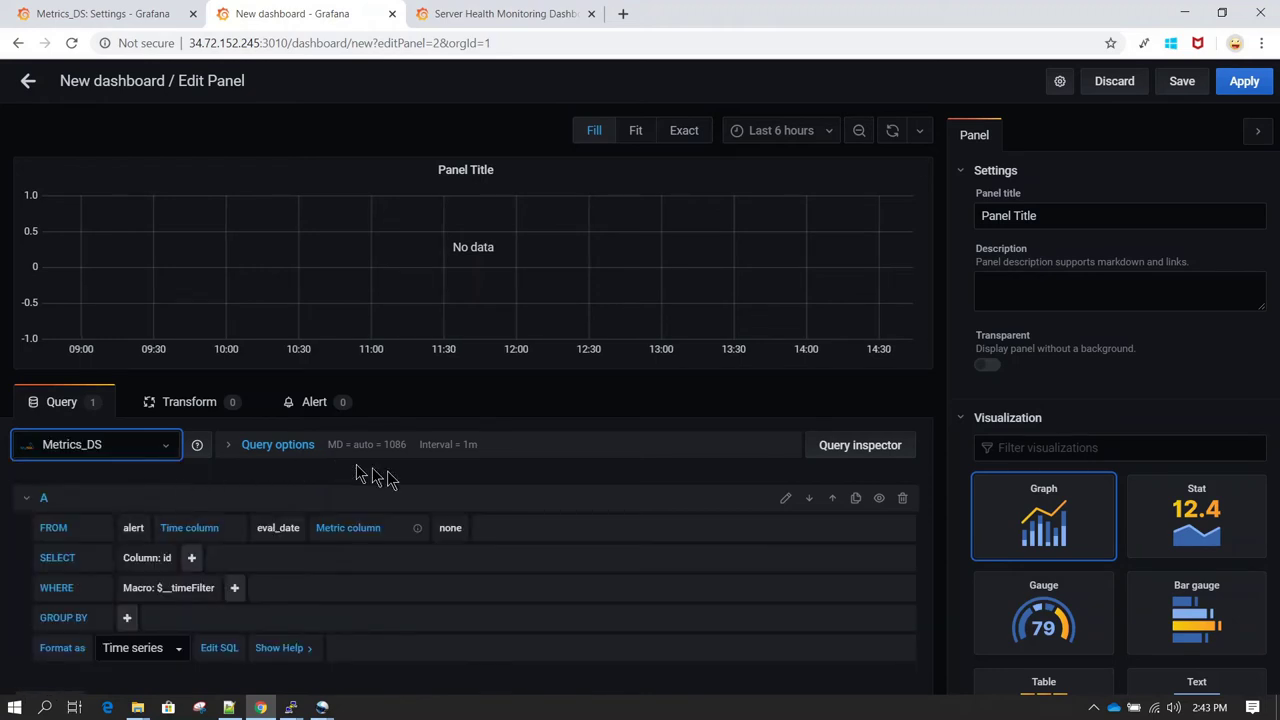
scroll(540, 497, "down", 1)
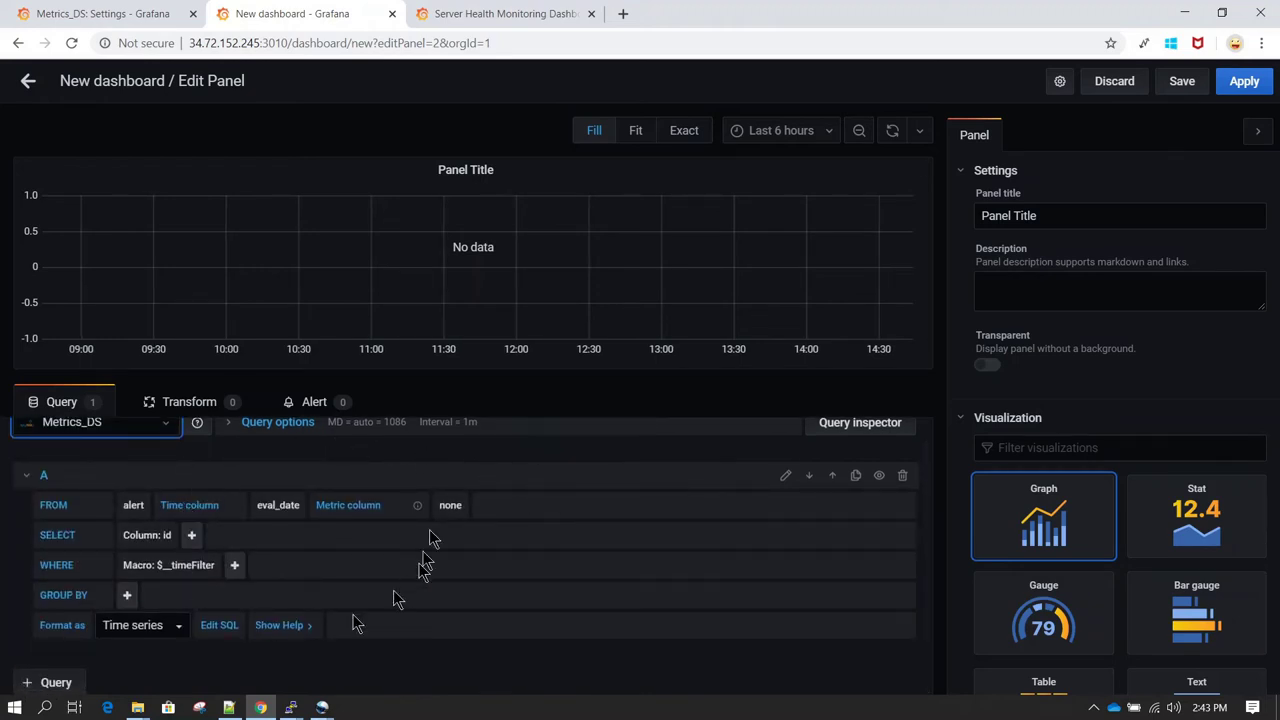
scroll(378, 565, "up", 1)
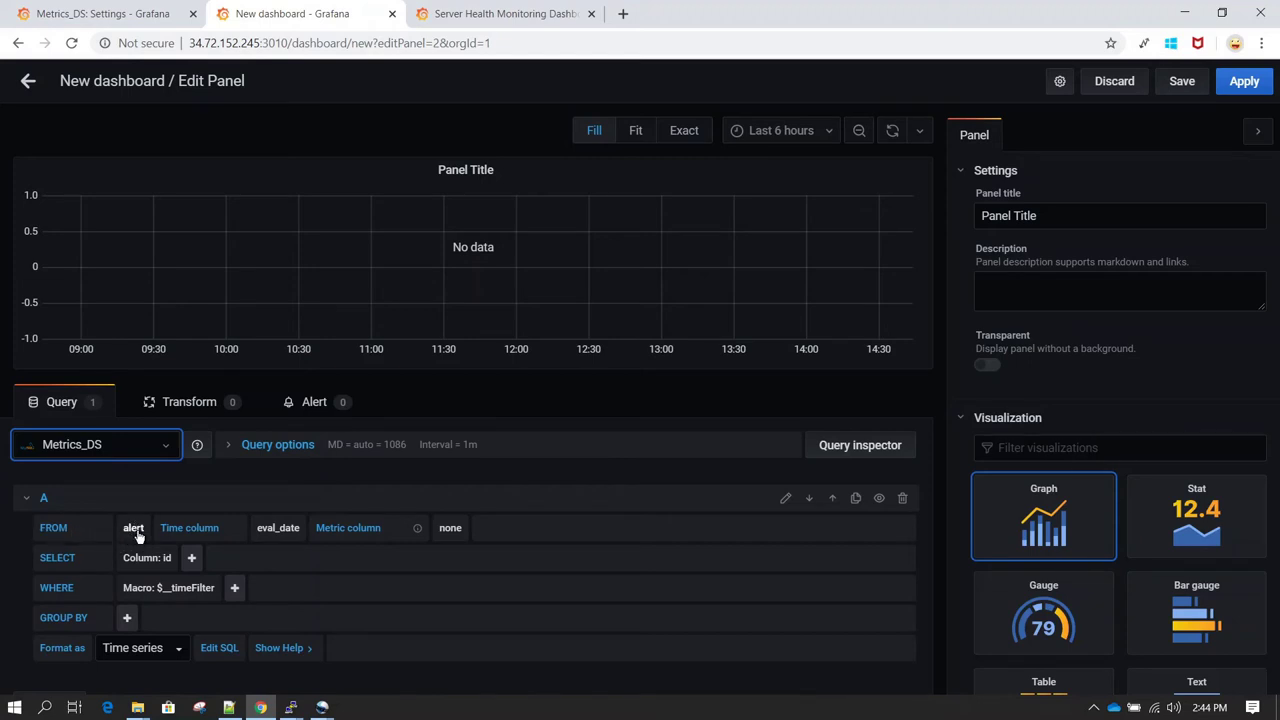
mouse_move(291, 707)
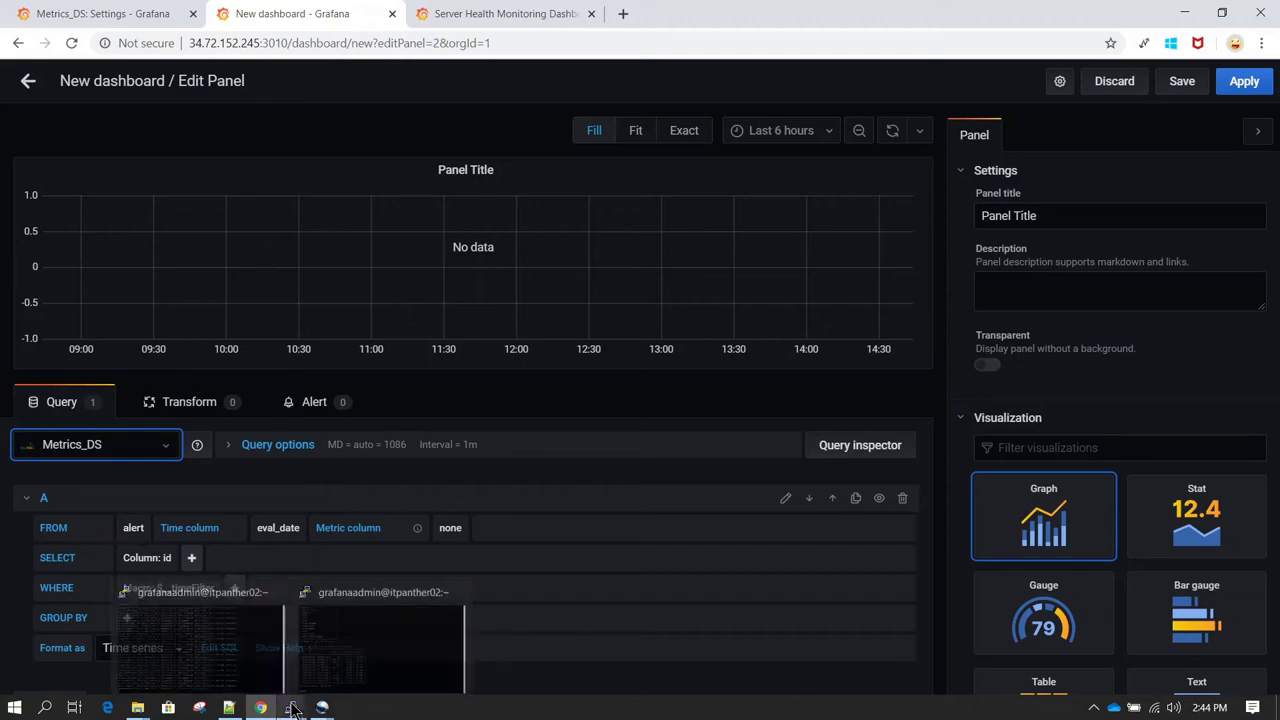
left_click(333, 665)
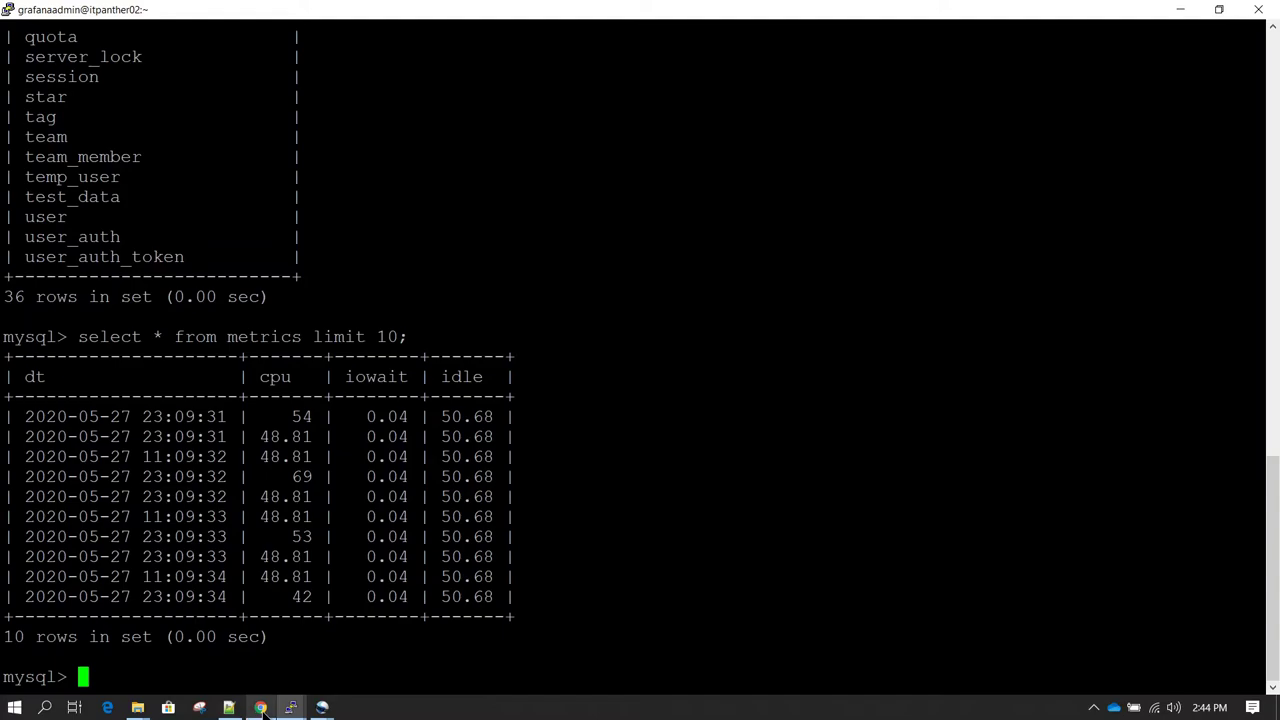
mouse_move(262, 708)
left_click(255, 600)
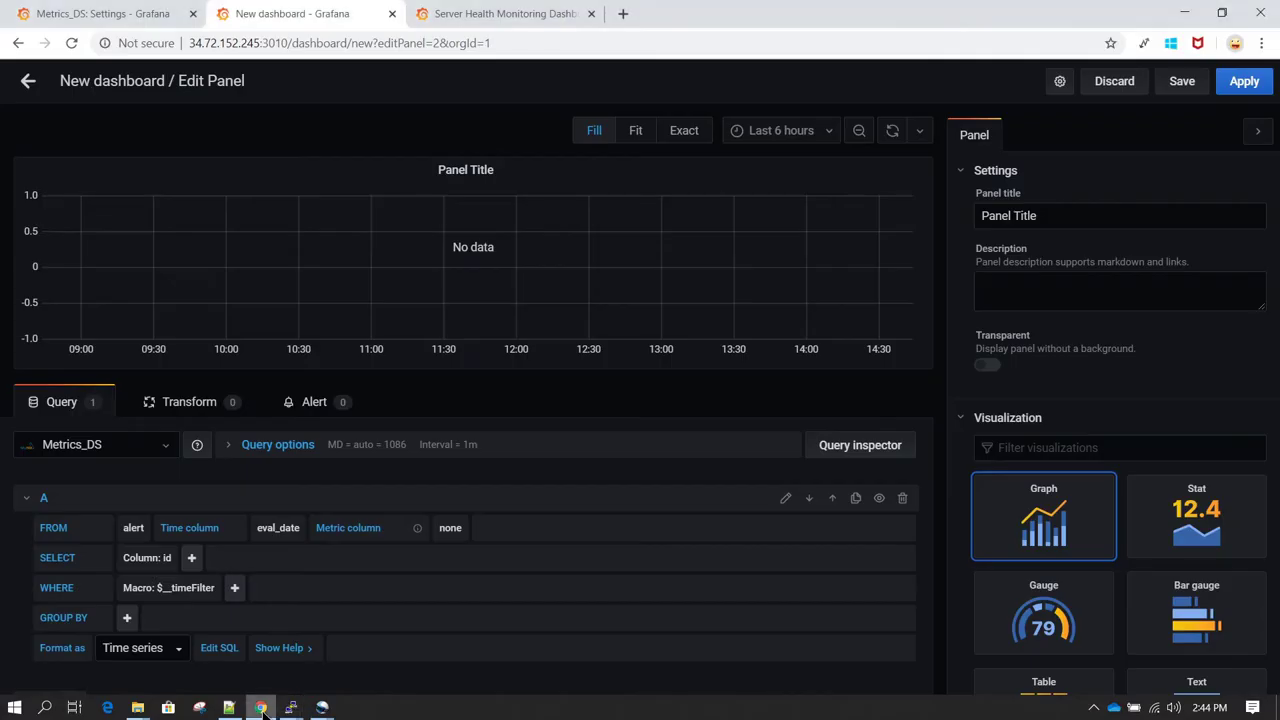
Set query A's FROM table to metrics, returning the cpu column, then bring up the terminals
left_click(134, 530)
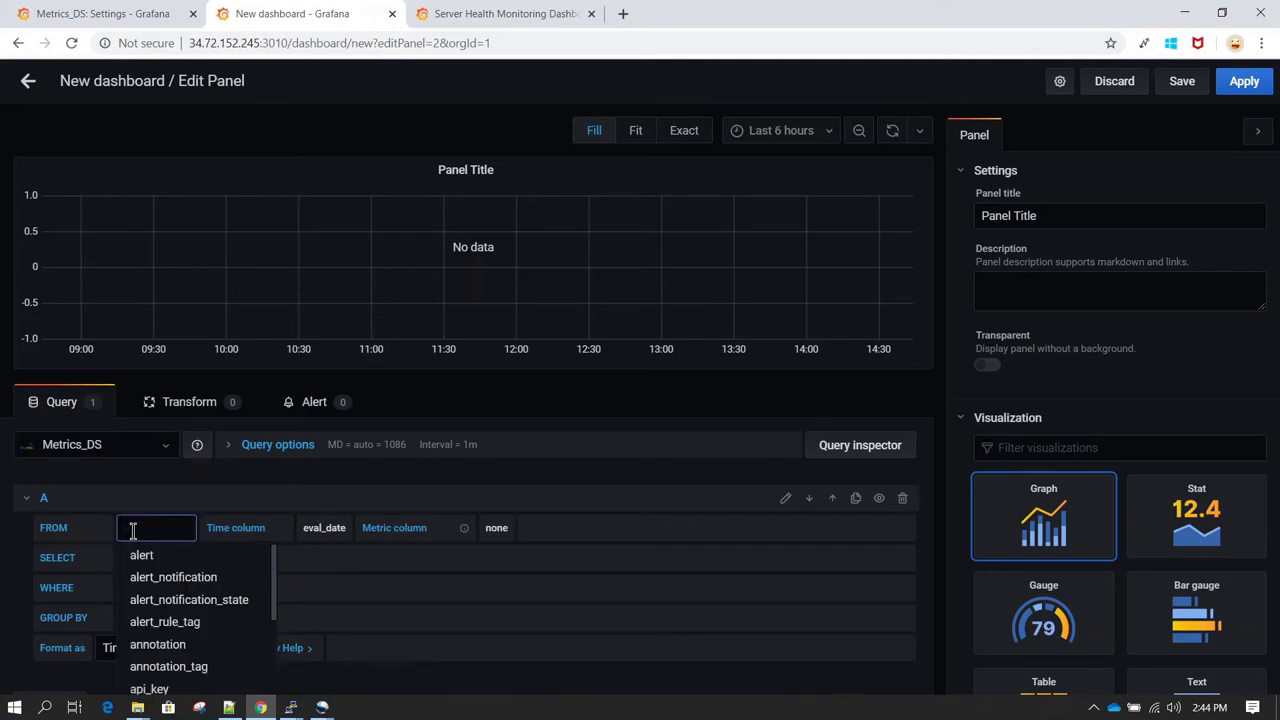
type("met")
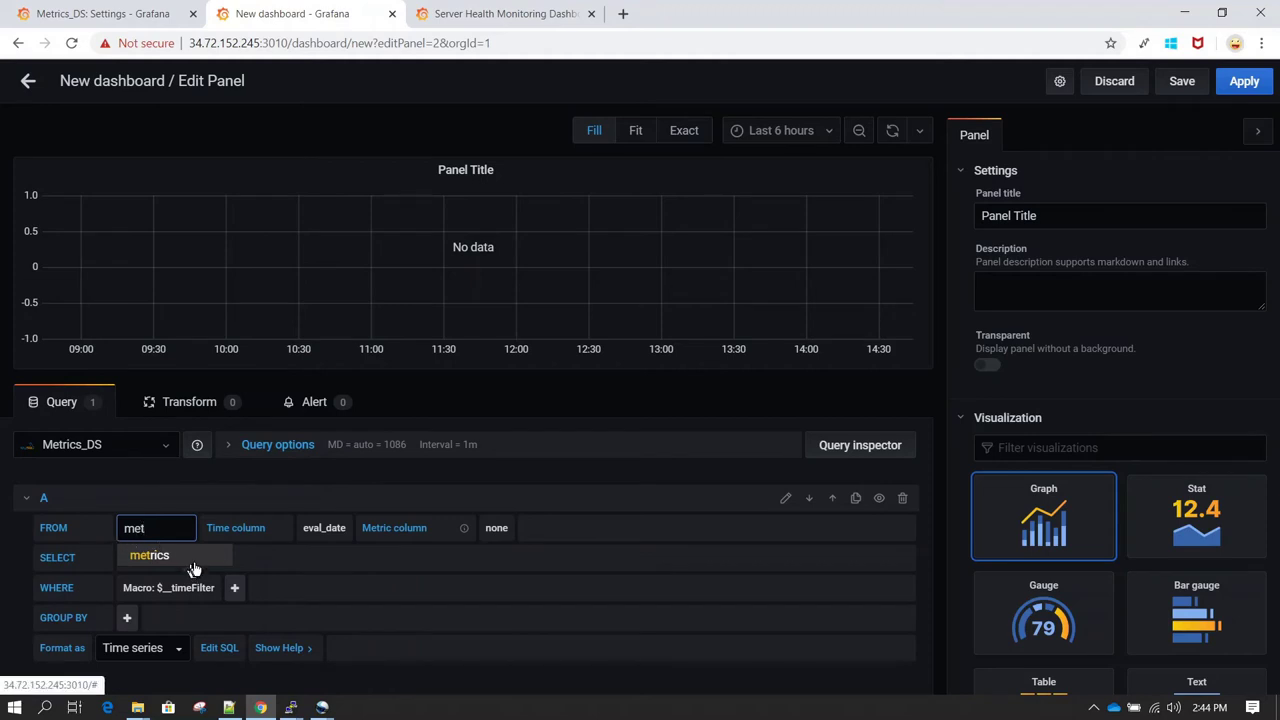
left_click(207, 561)
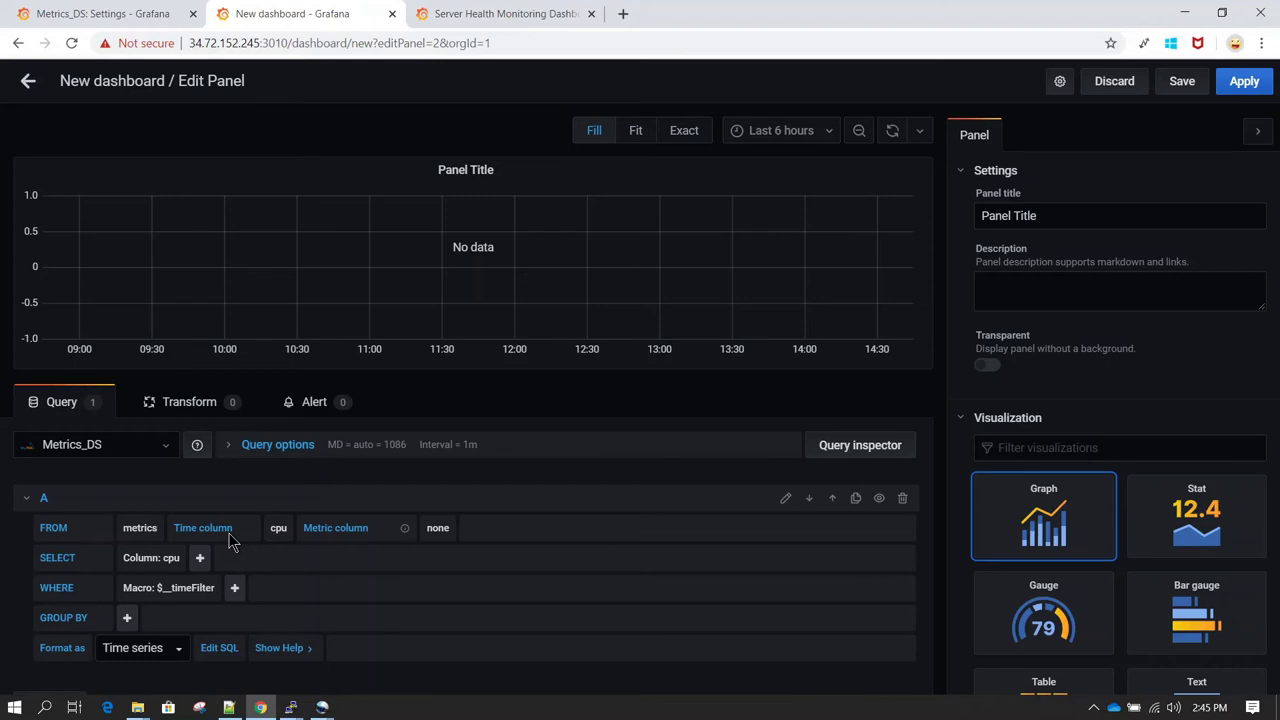
left_click(291, 708)
left_click(342, 645)
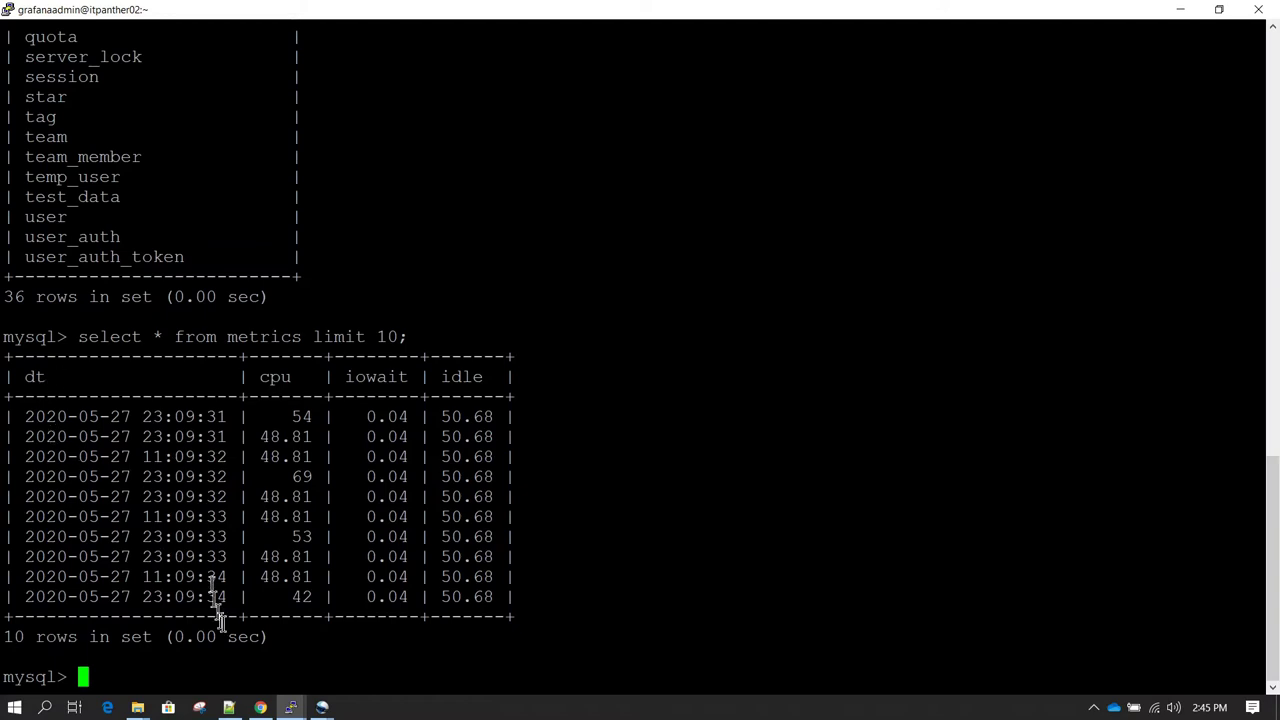
left_click(260, 708)
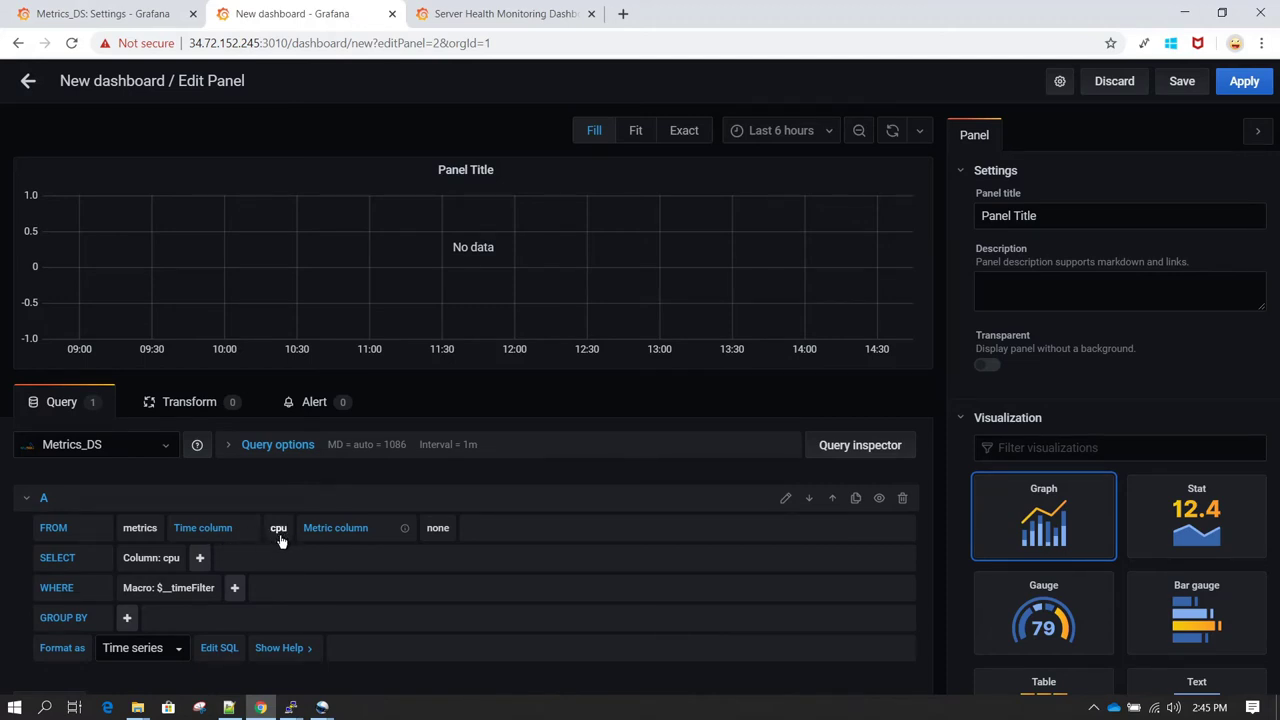
left_click(292, 708)
left_click(344, 637)
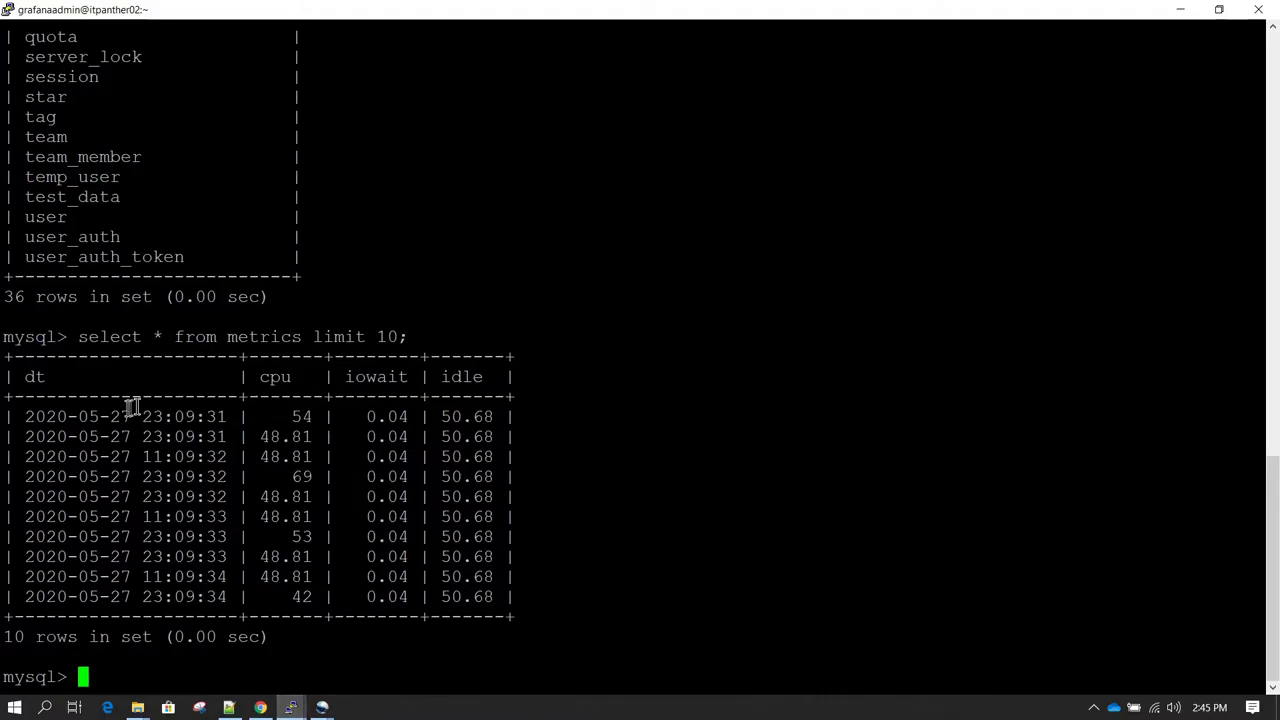
left_click_drag(261, 378, 300, 377)
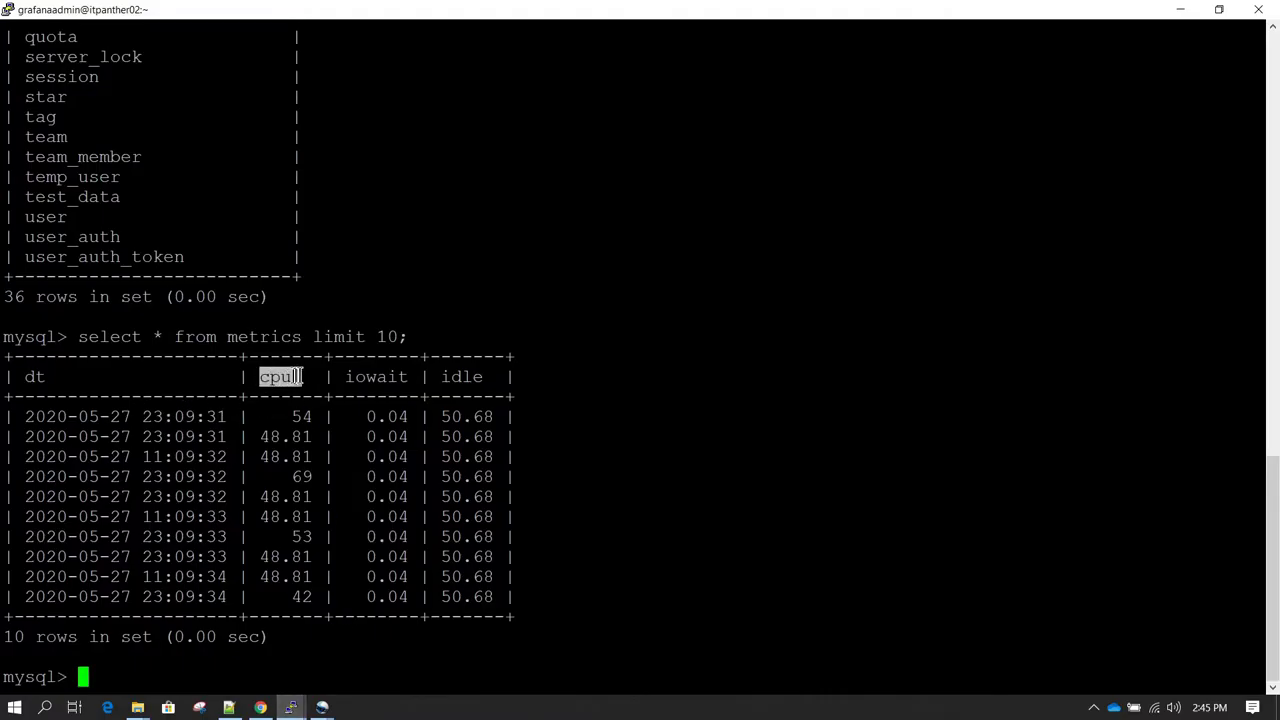
left_click(295, 377)
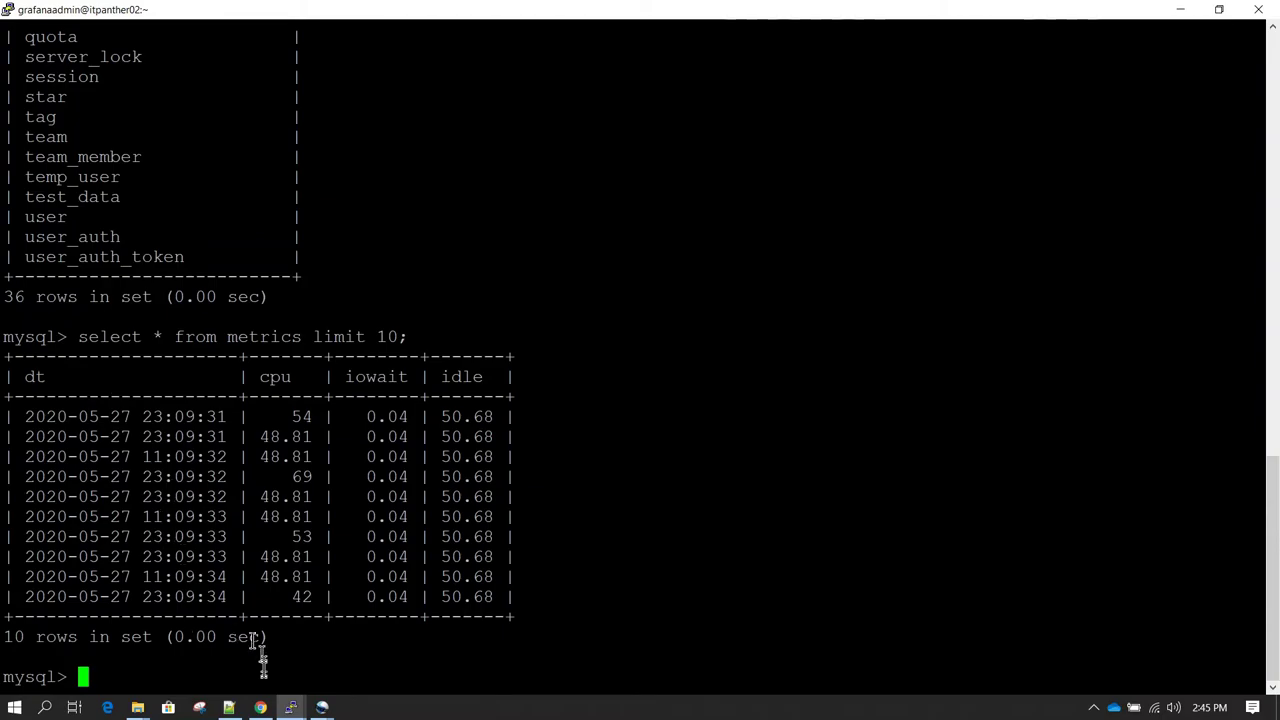
left_click(262, 708)
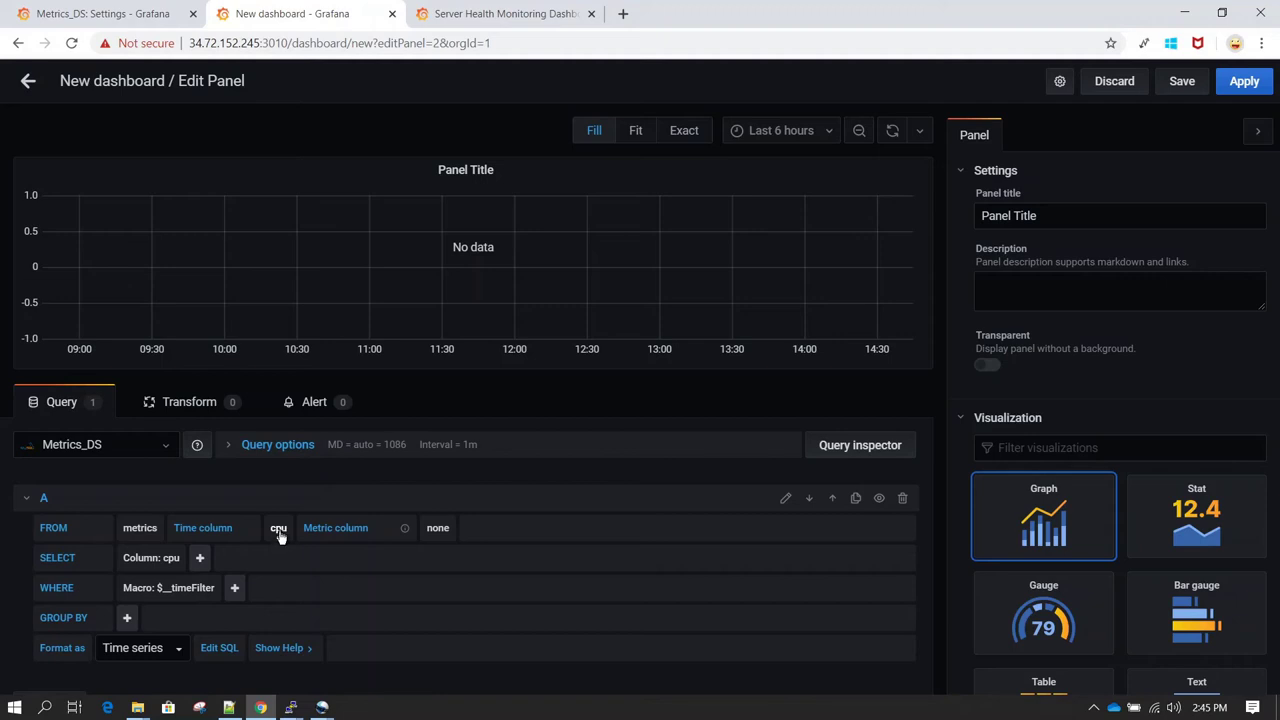
Choose dt as query A's time column
left_click(279, 530)
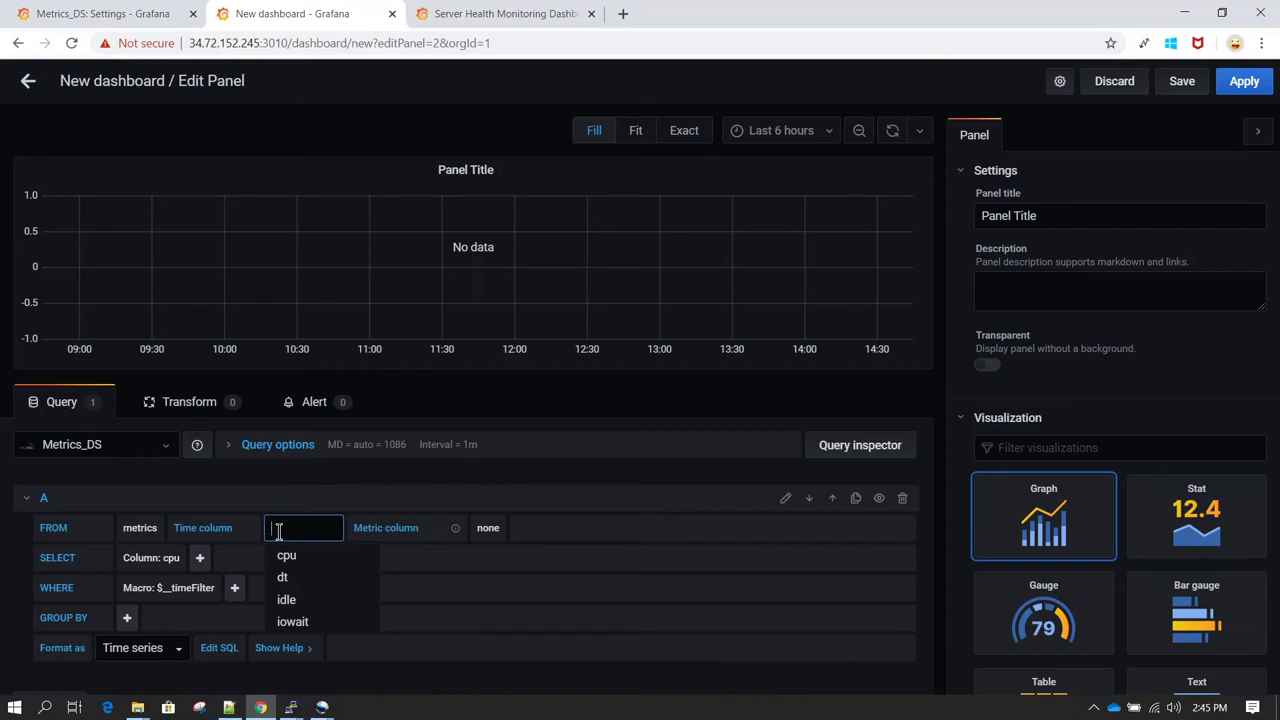
left_click(308, 584)
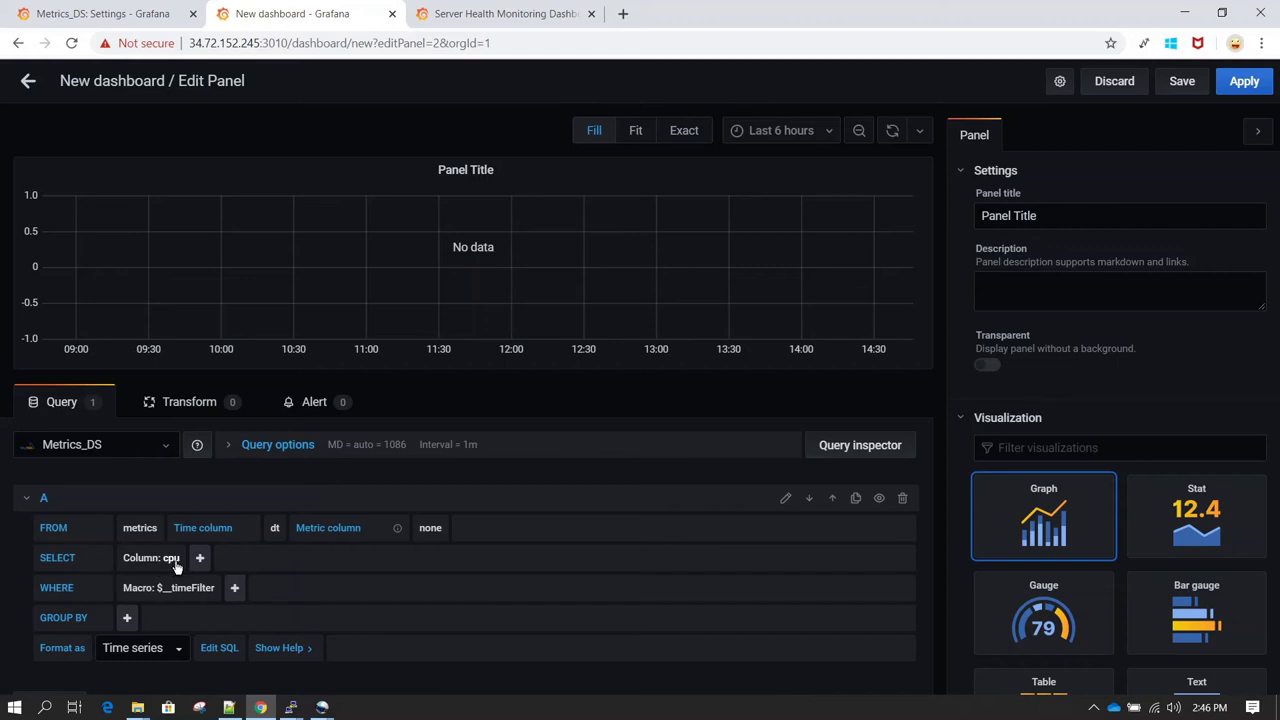
Check the MySQL terminal before confirming the query's selected column
left_click(172, 558)
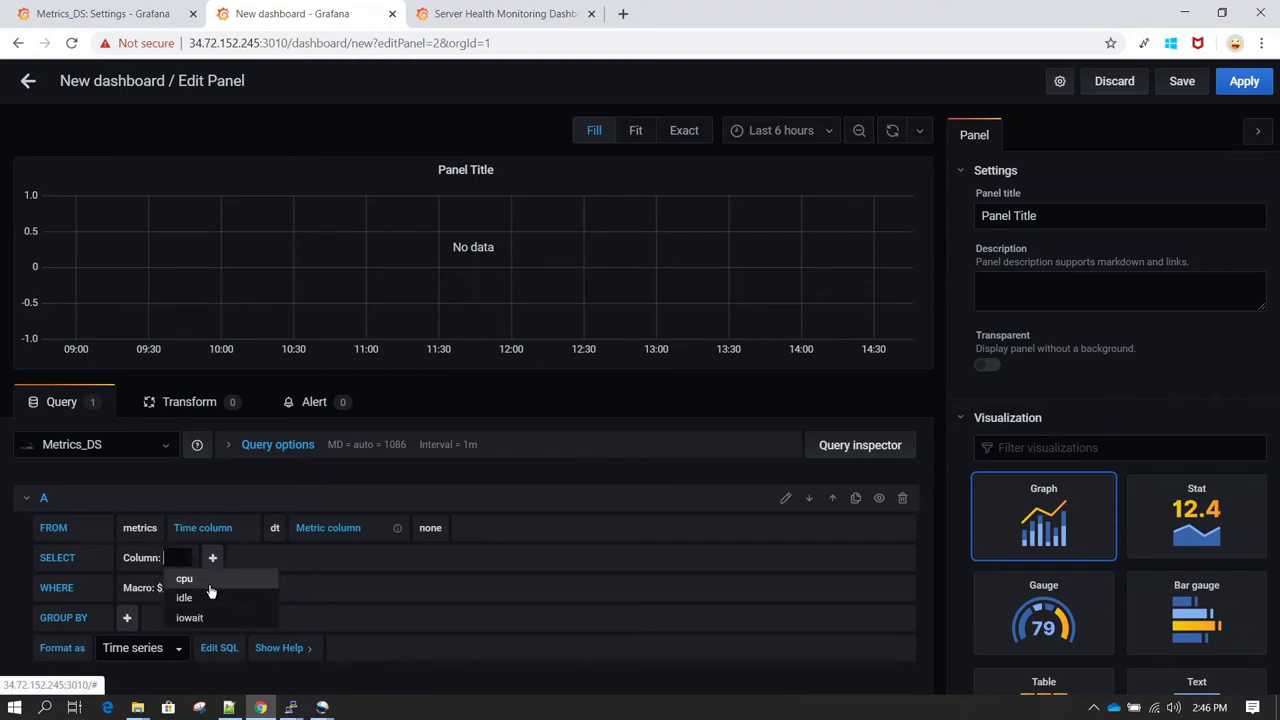
left_click(291, 707)
left_click(350, 662)
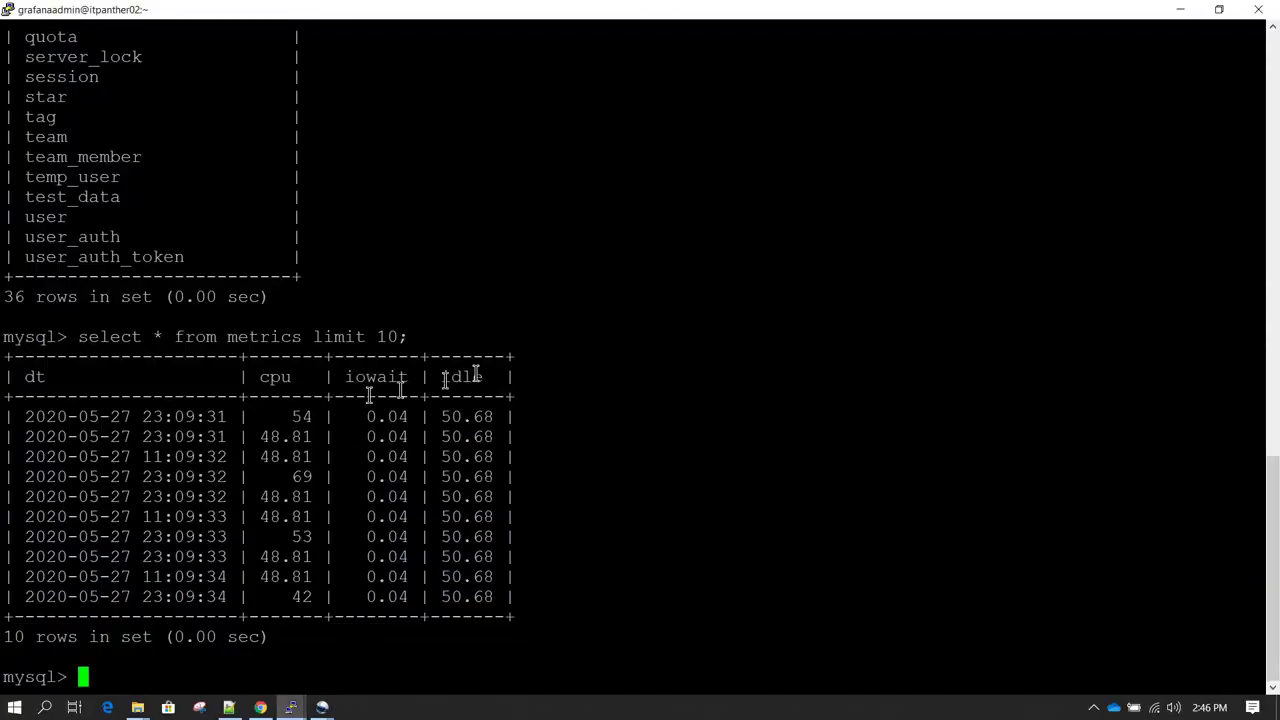
left_click(266, 707)
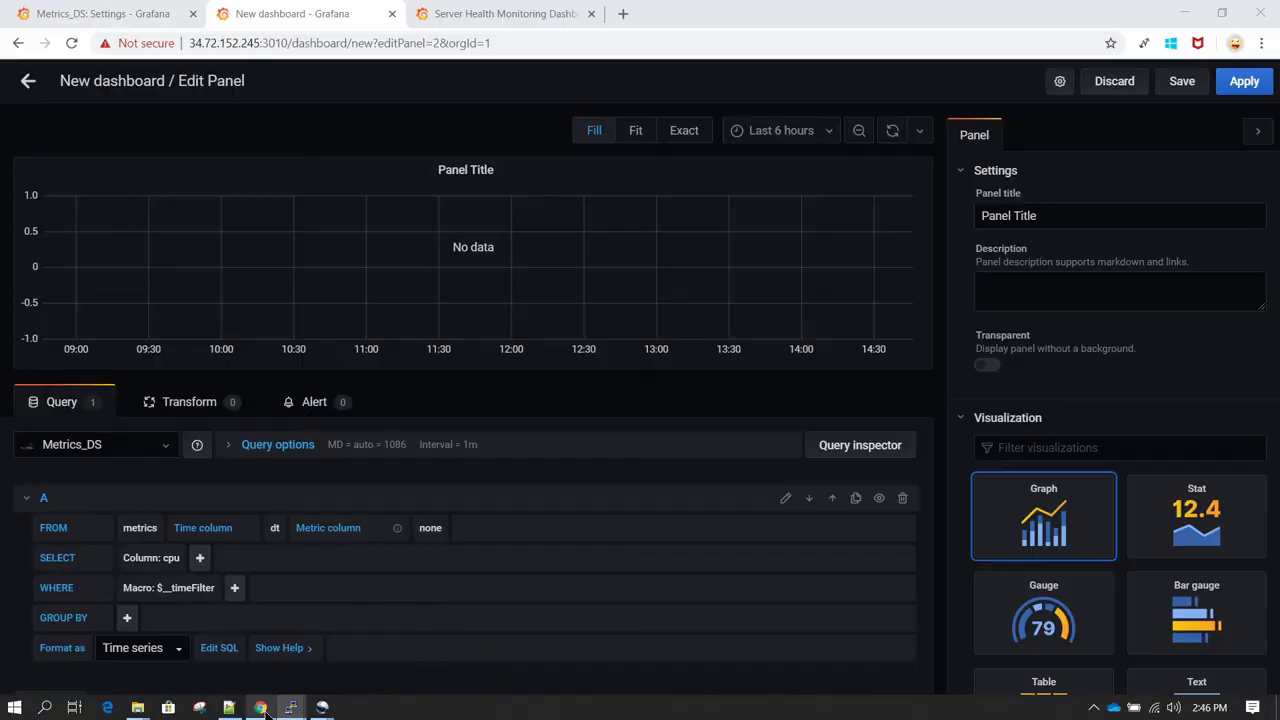
Keep cpu as the selected column and show its Aggregate Functions options
left_click(172, 558)
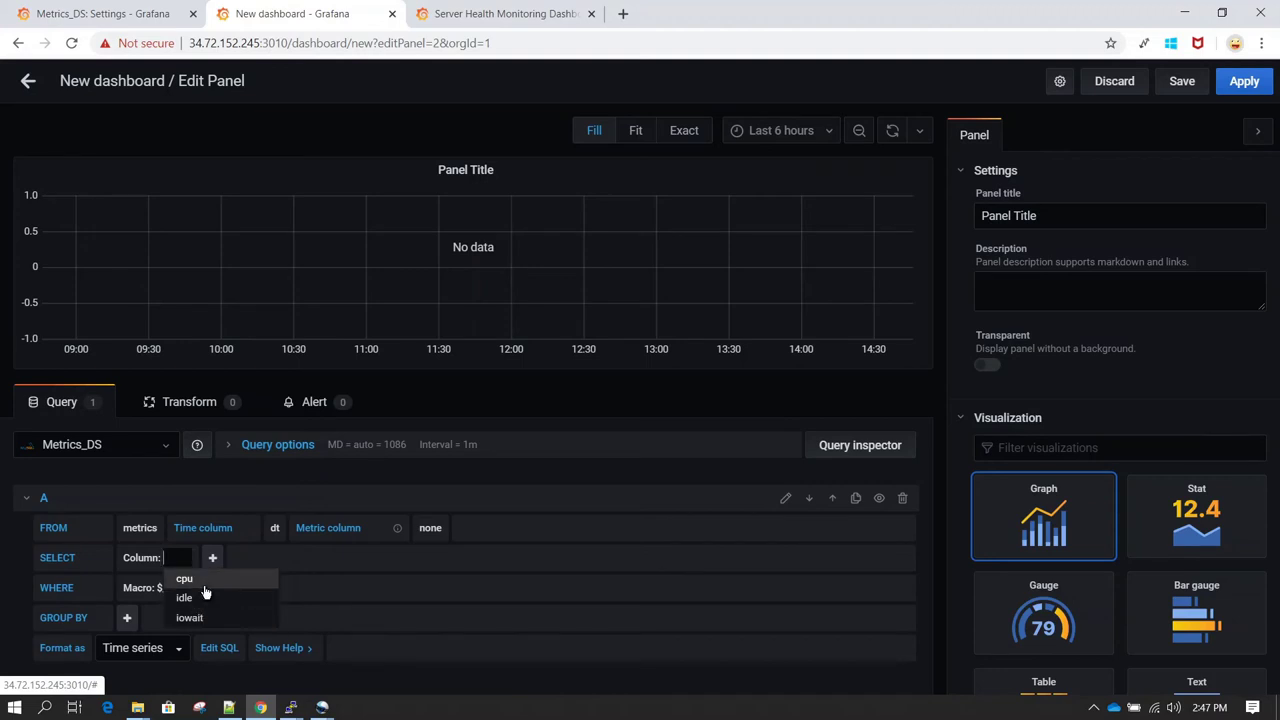
left_click(204, 585)
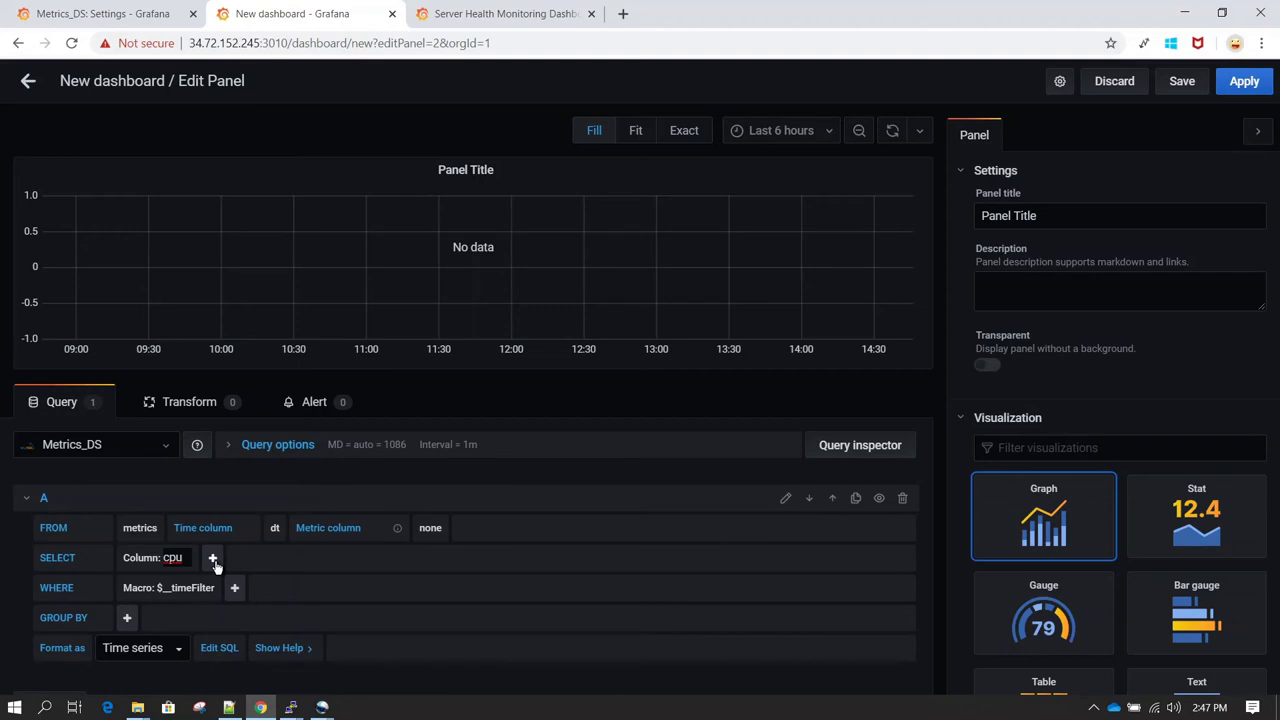
left_click(213, 560)
mouse_move(272, 585)
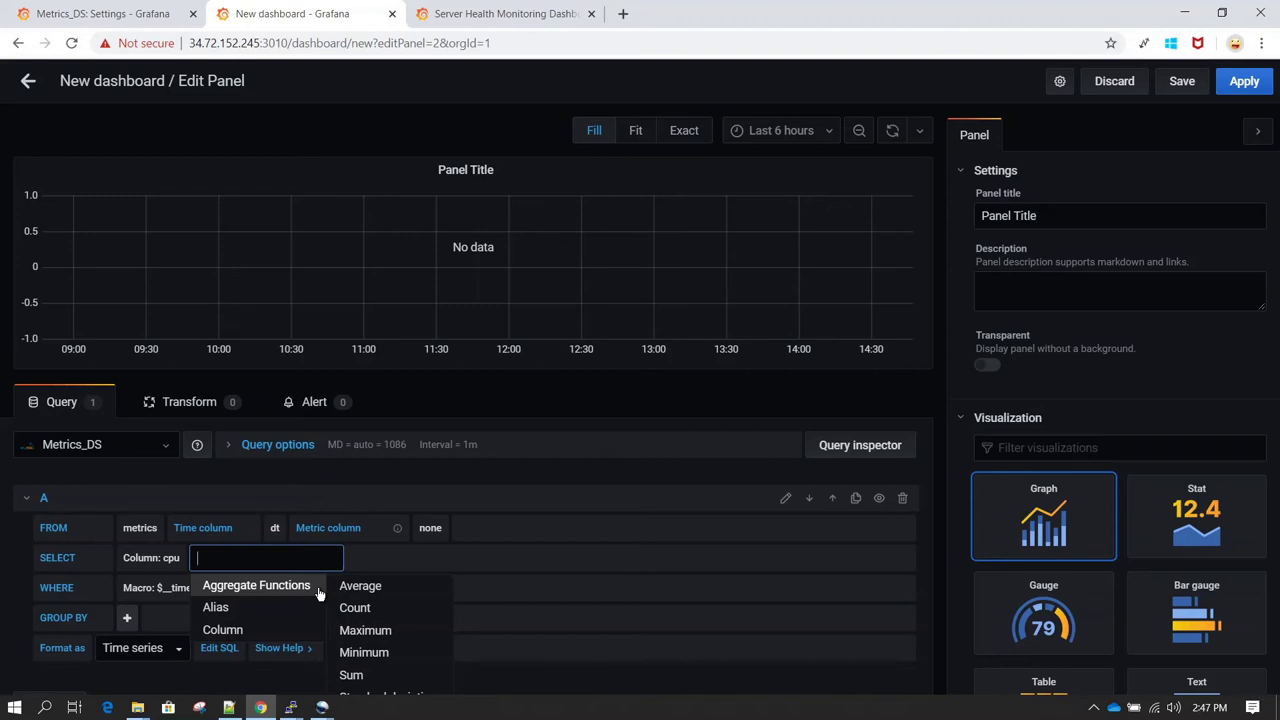
Apply a Maximum aggregate to cpu and alias it max_cpu
scroll(318, 594, "down", 1)
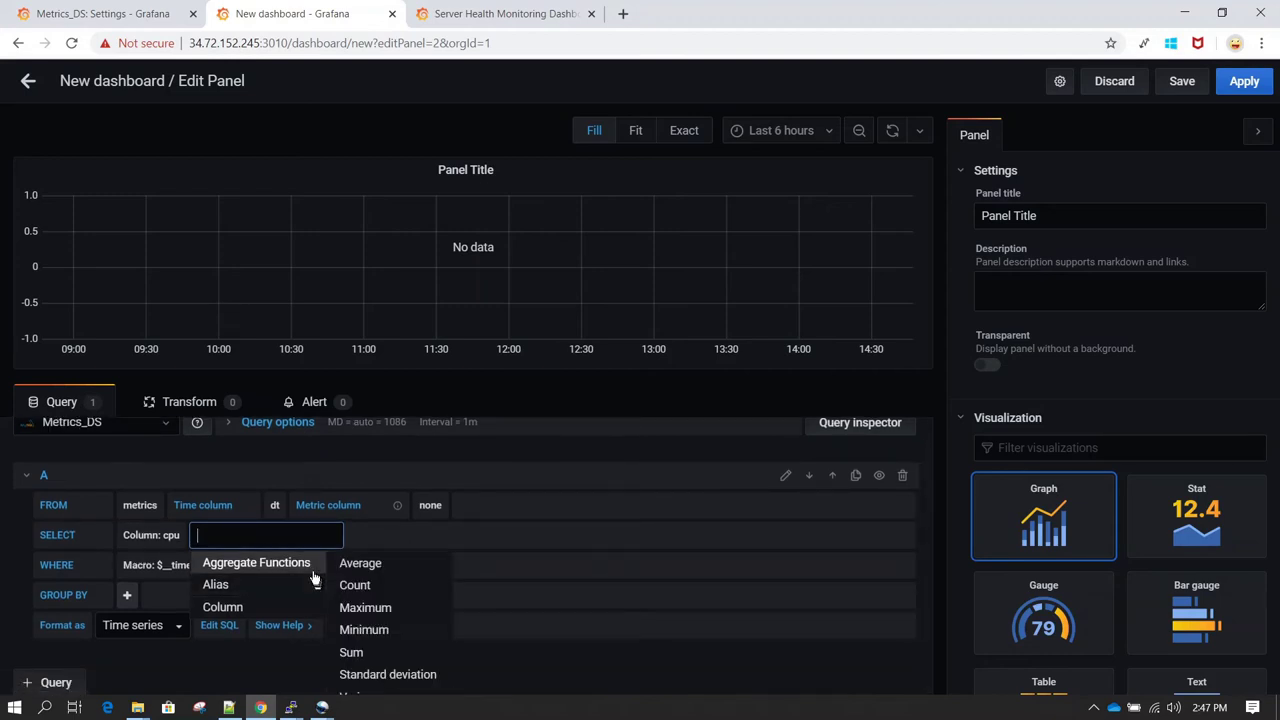
left_click(366, 608)
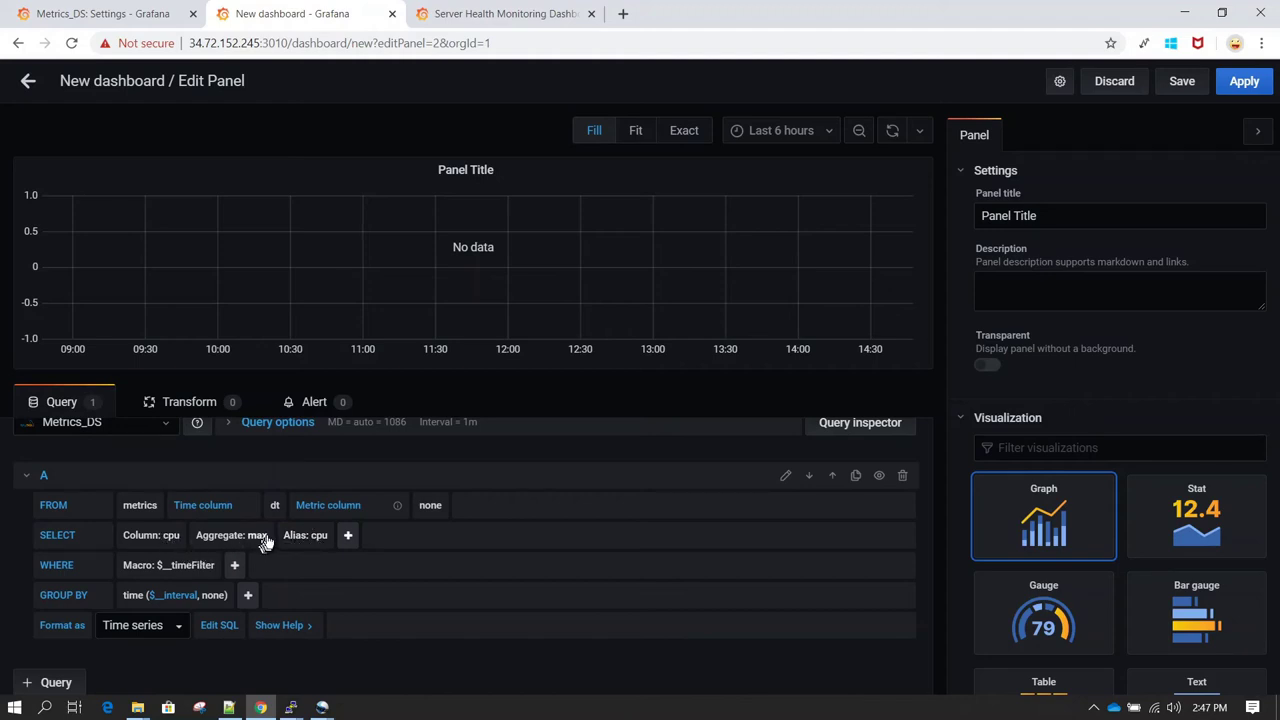
left_click(320, 536)
key("End")
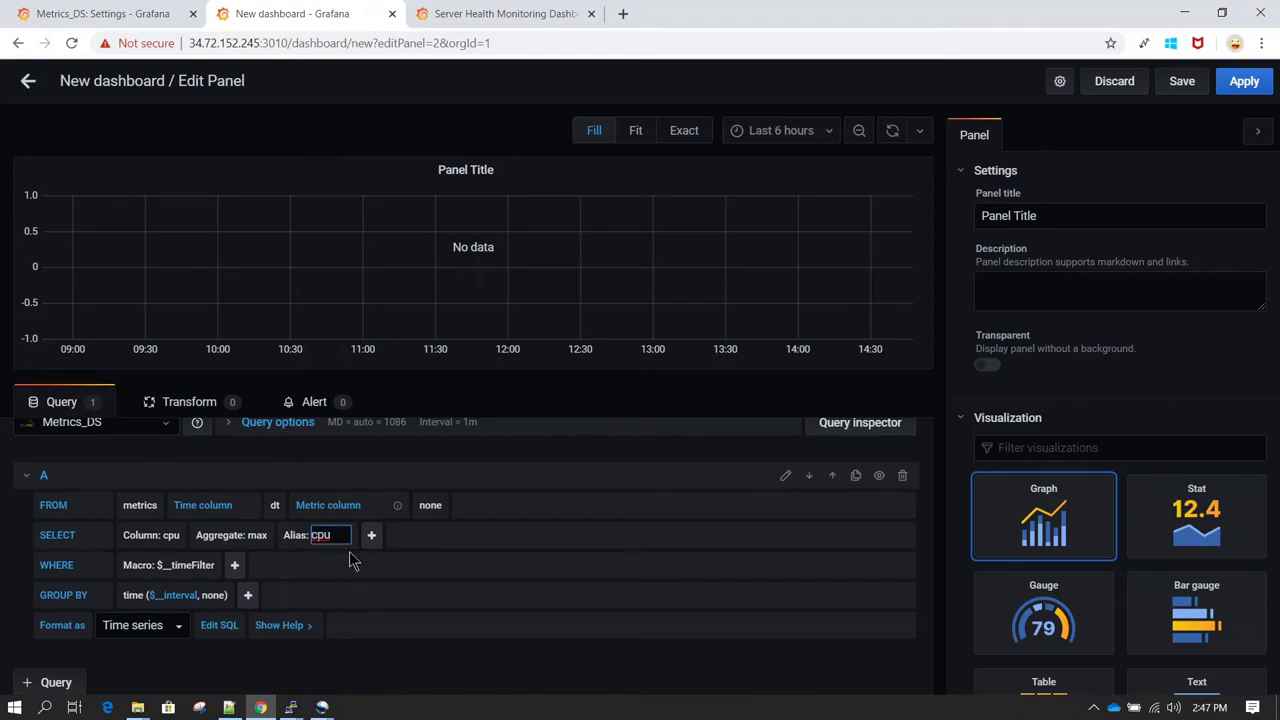
type("max_")
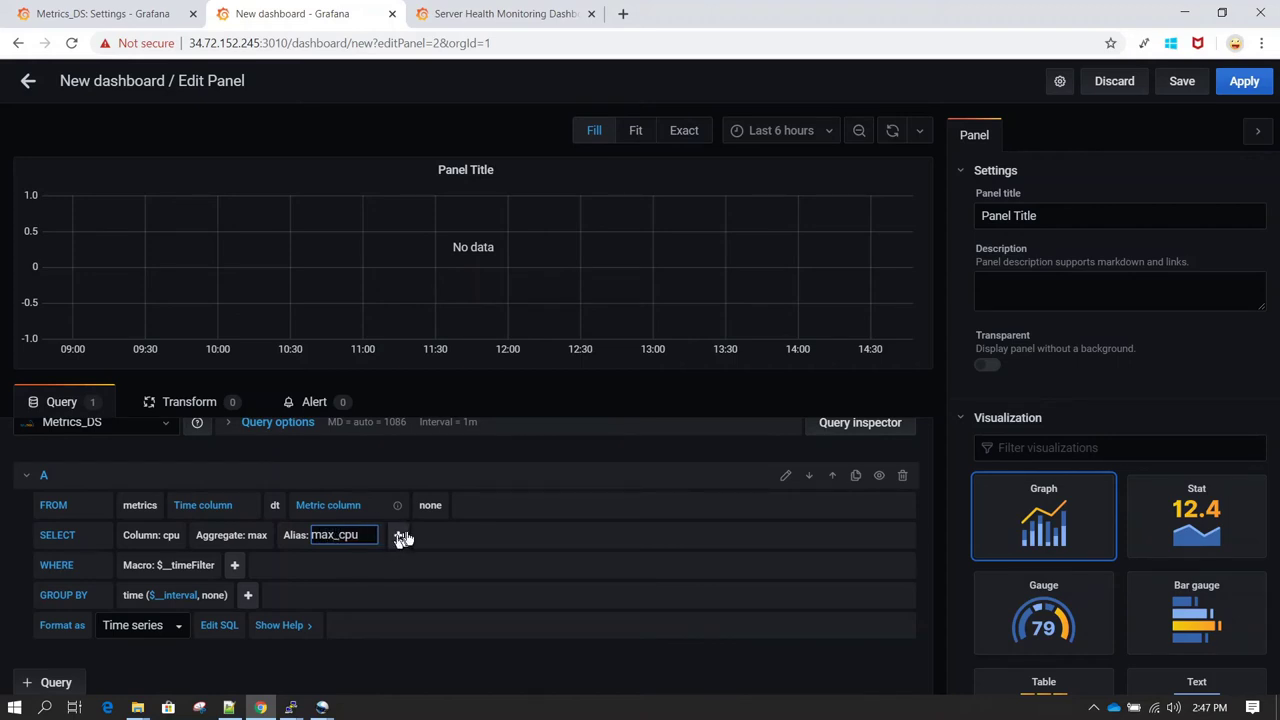
left_click(392, 541)
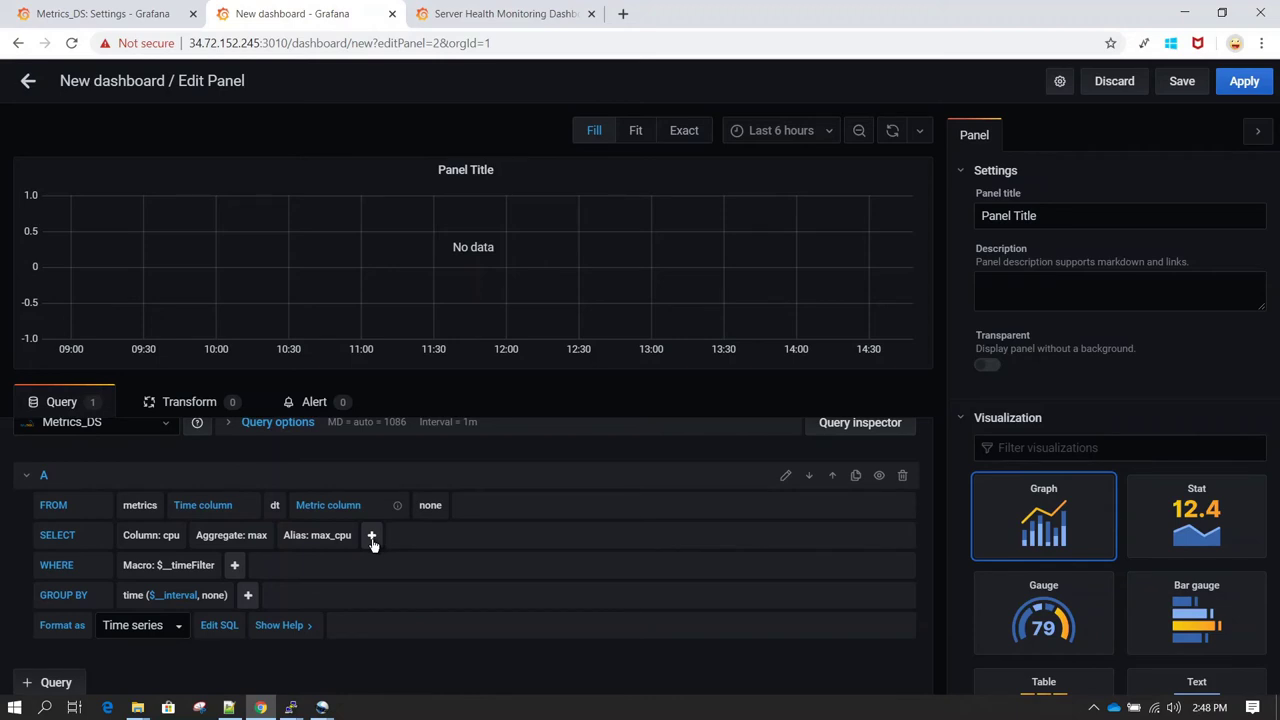
Add a second column, idle, with a min aggregate and alias min_idle
left_click(372, 538)
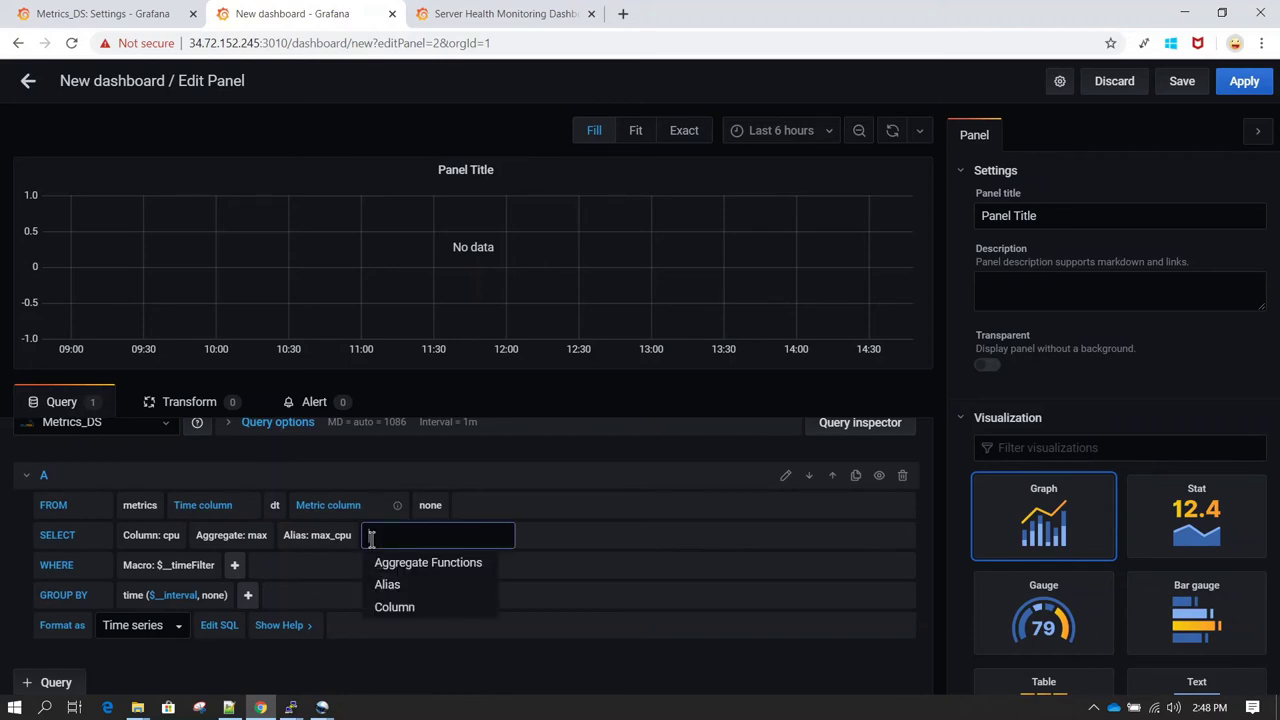
left_click(422, 615)
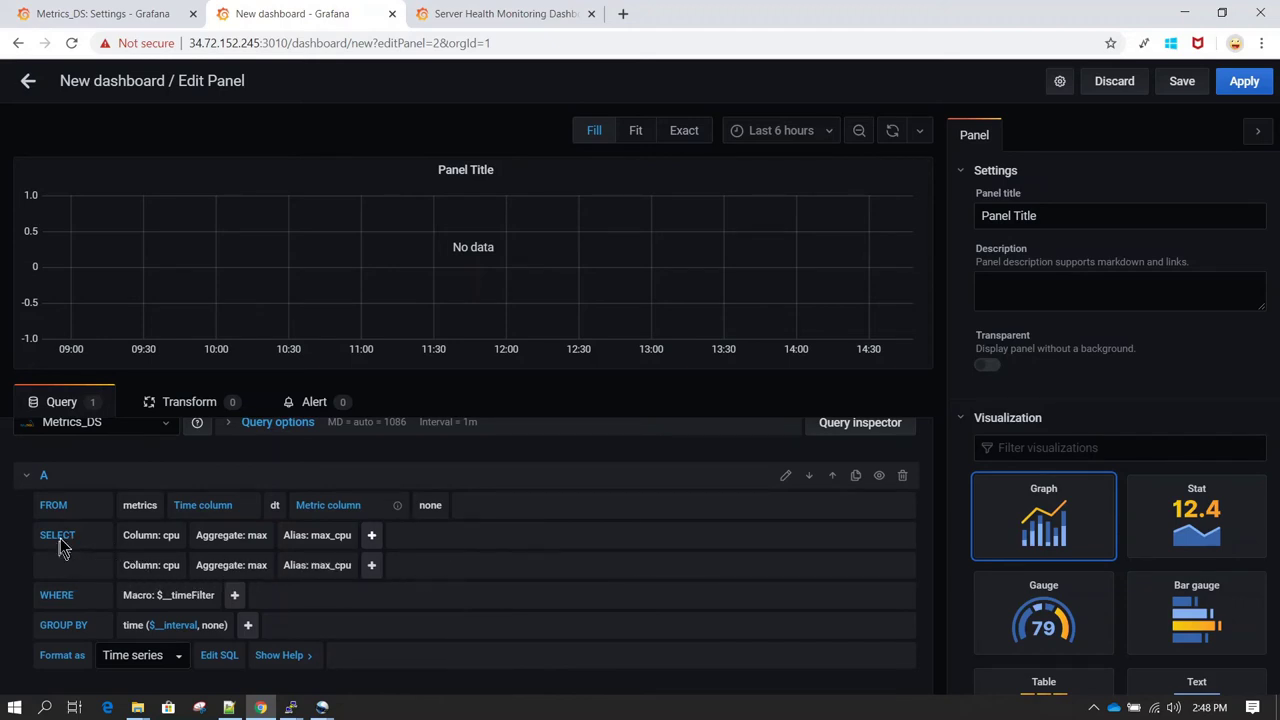
left_click(175, 566)
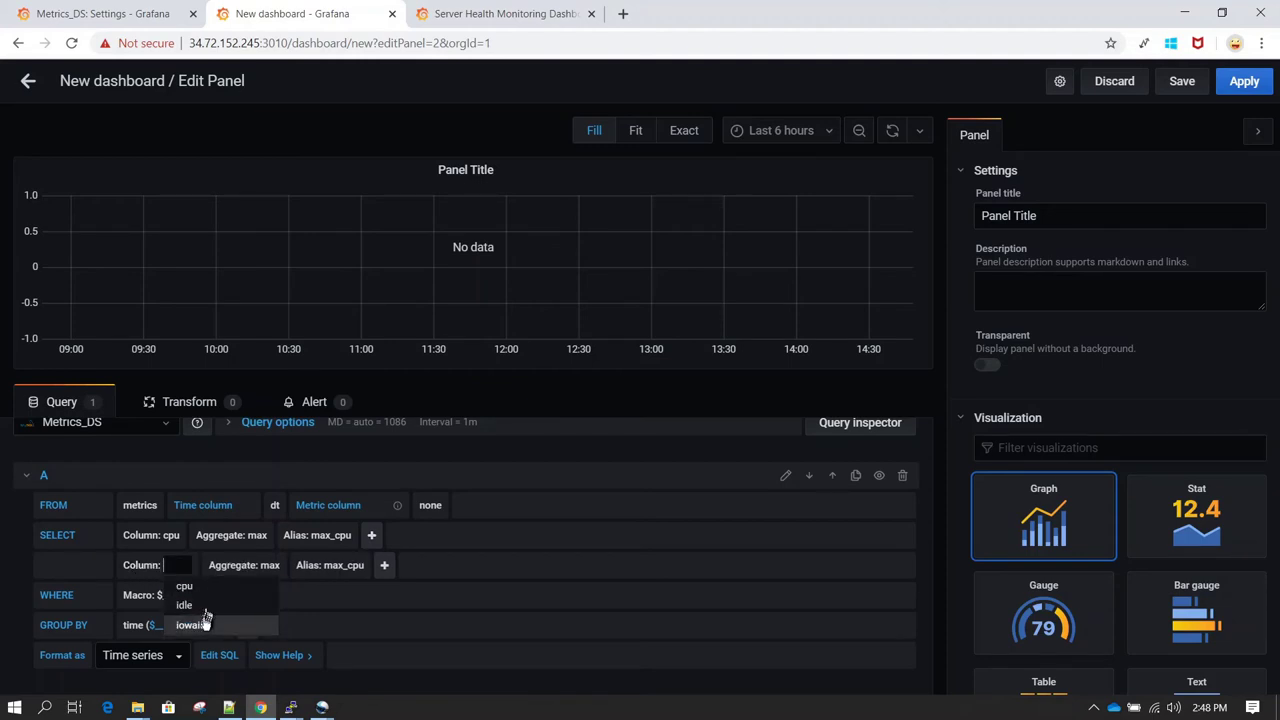
left_click(195, 608)
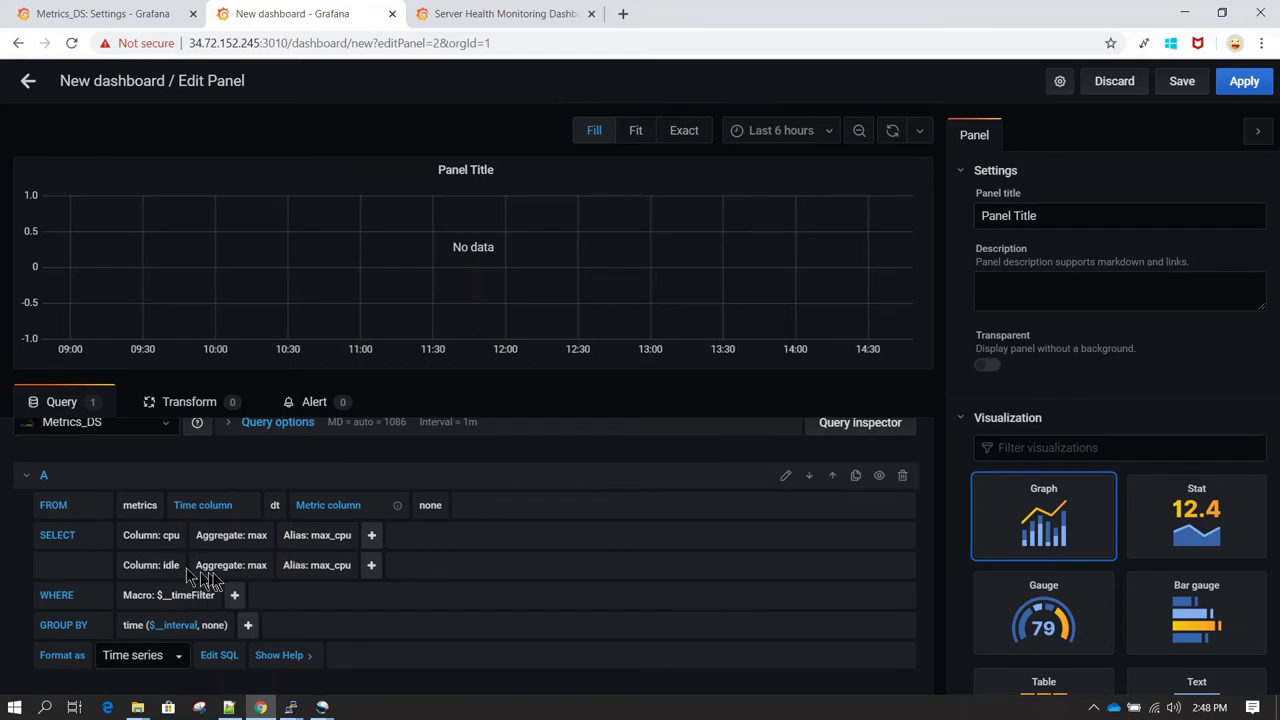
left_click(260, 568)
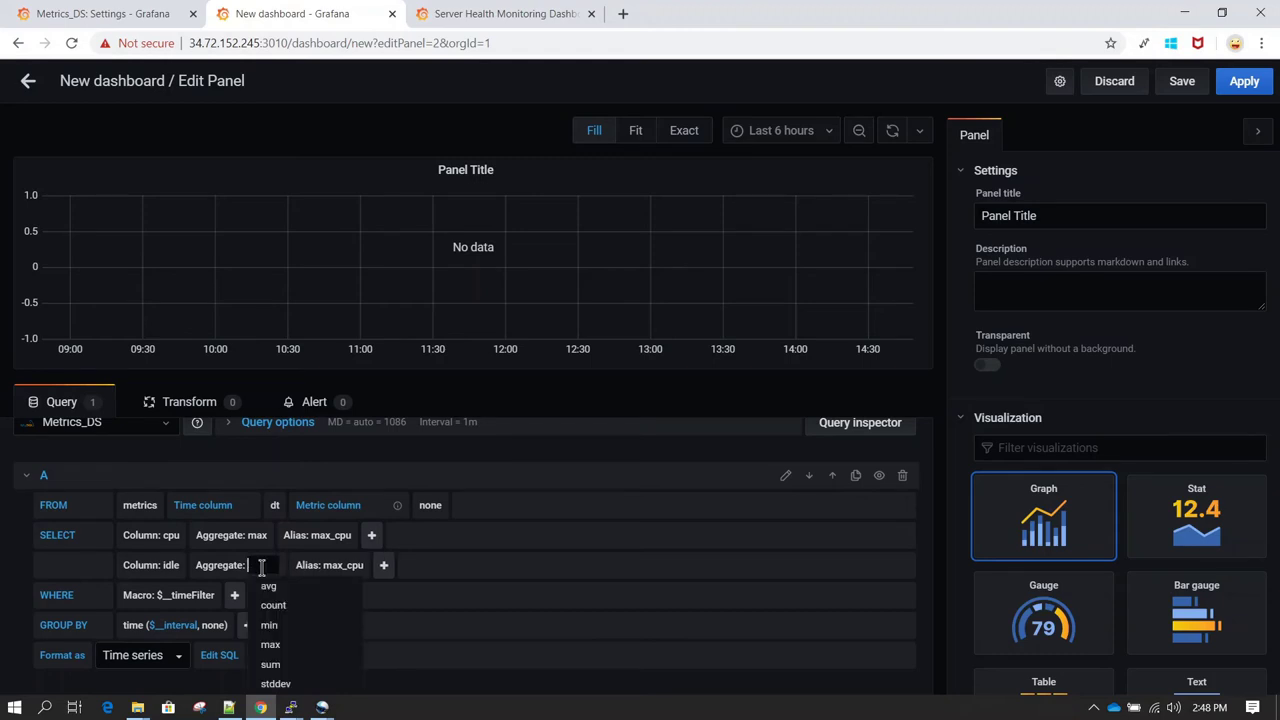
left_click(269, 625)
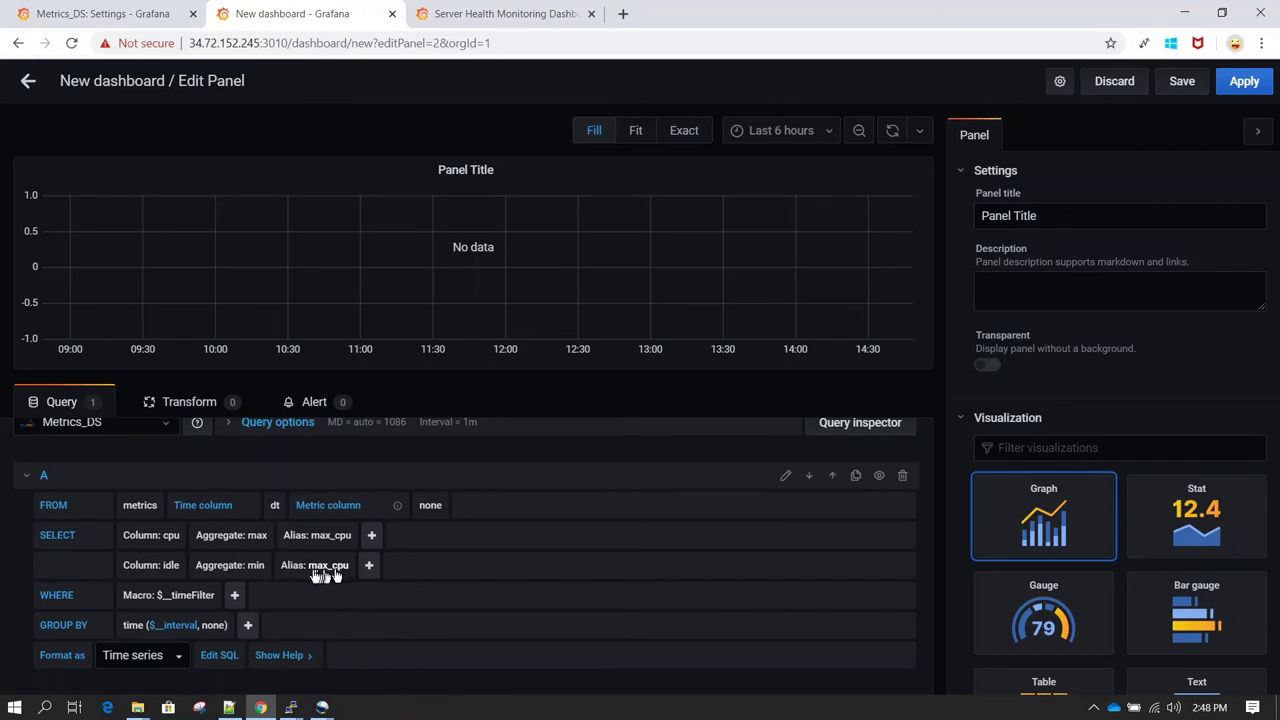
left_click(343, 567)
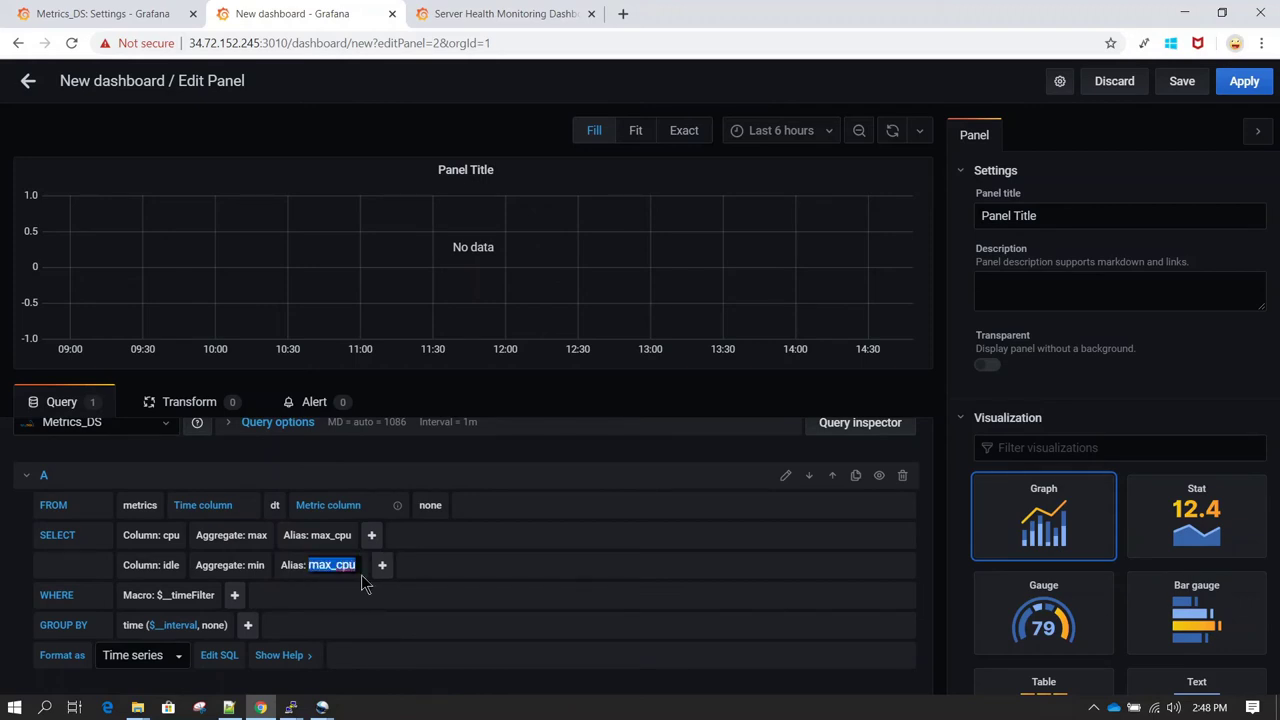
type("min_idle")
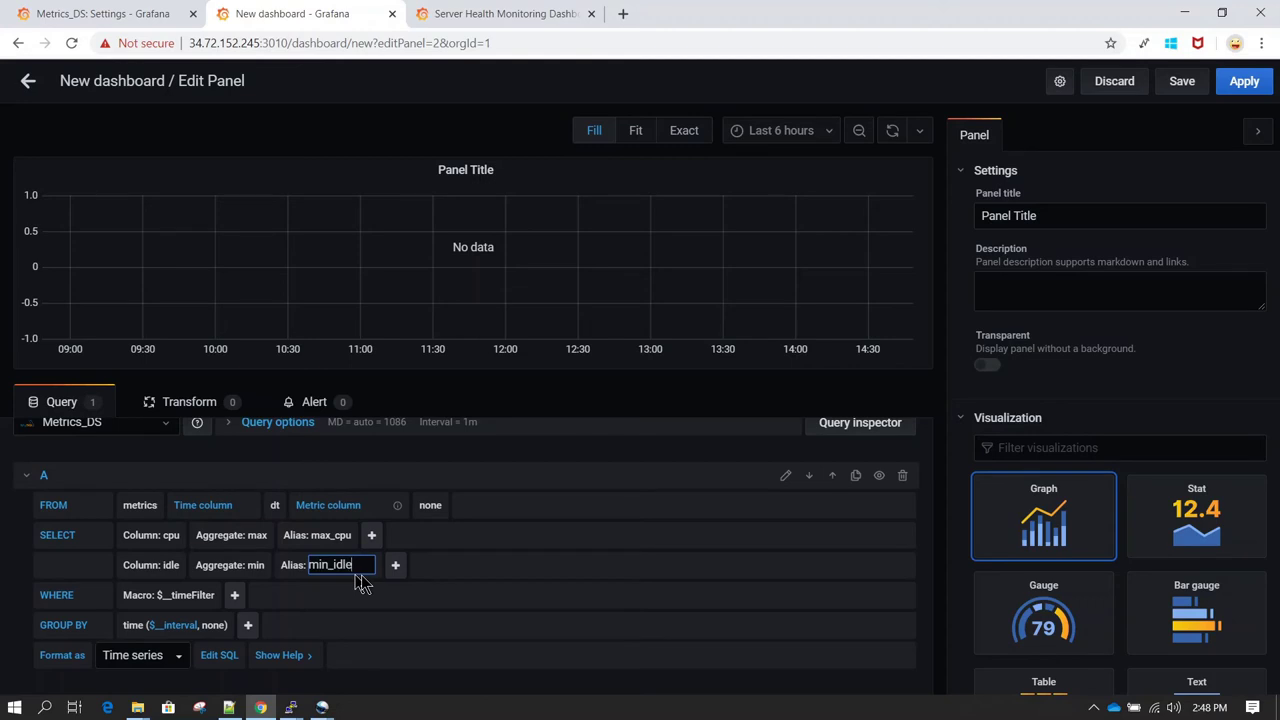
key("Return")
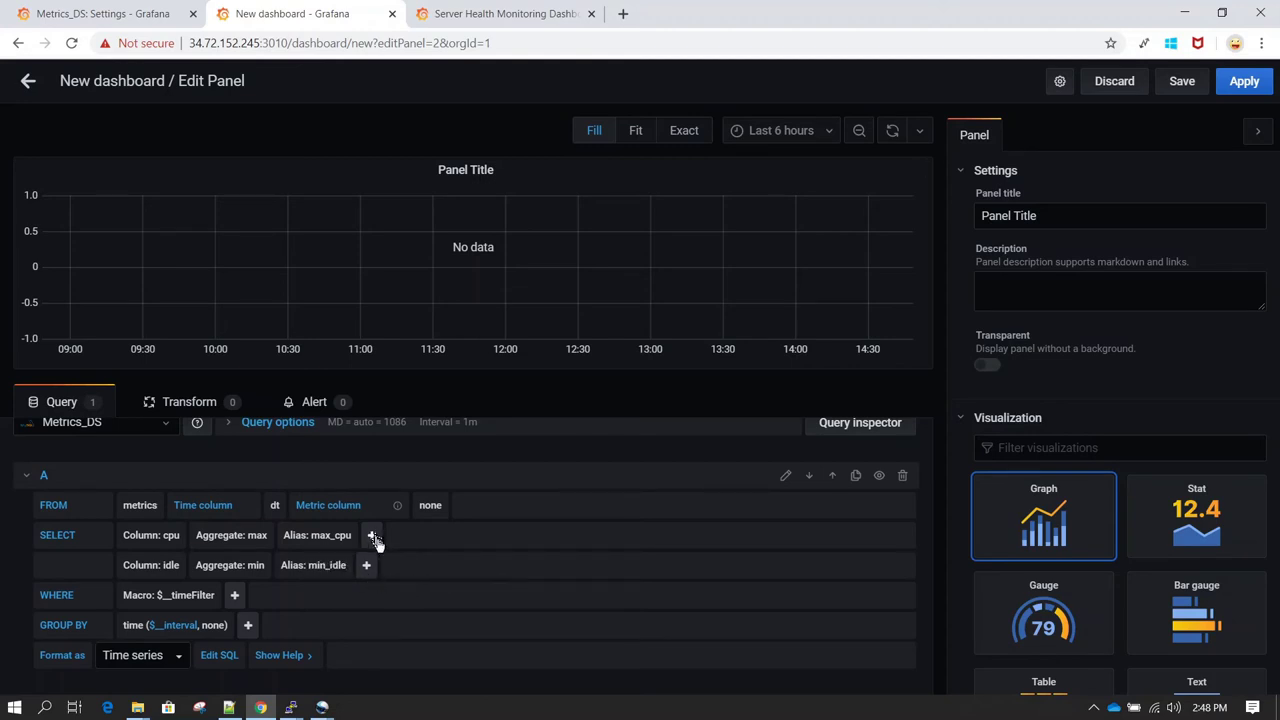
Remove the $__timeFilter macro from WHERE so the max_cpu and min_idle lines plot
scroll(407, 567, "down", 1)
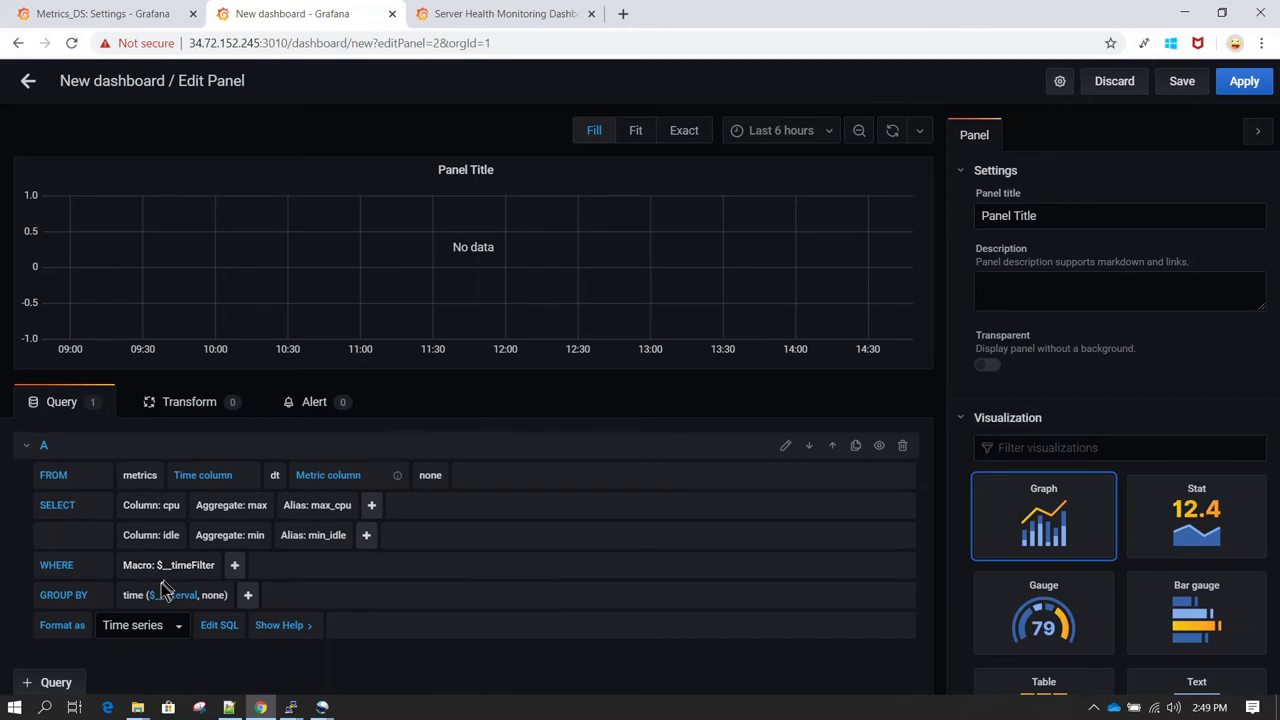
left_click(138, 566)
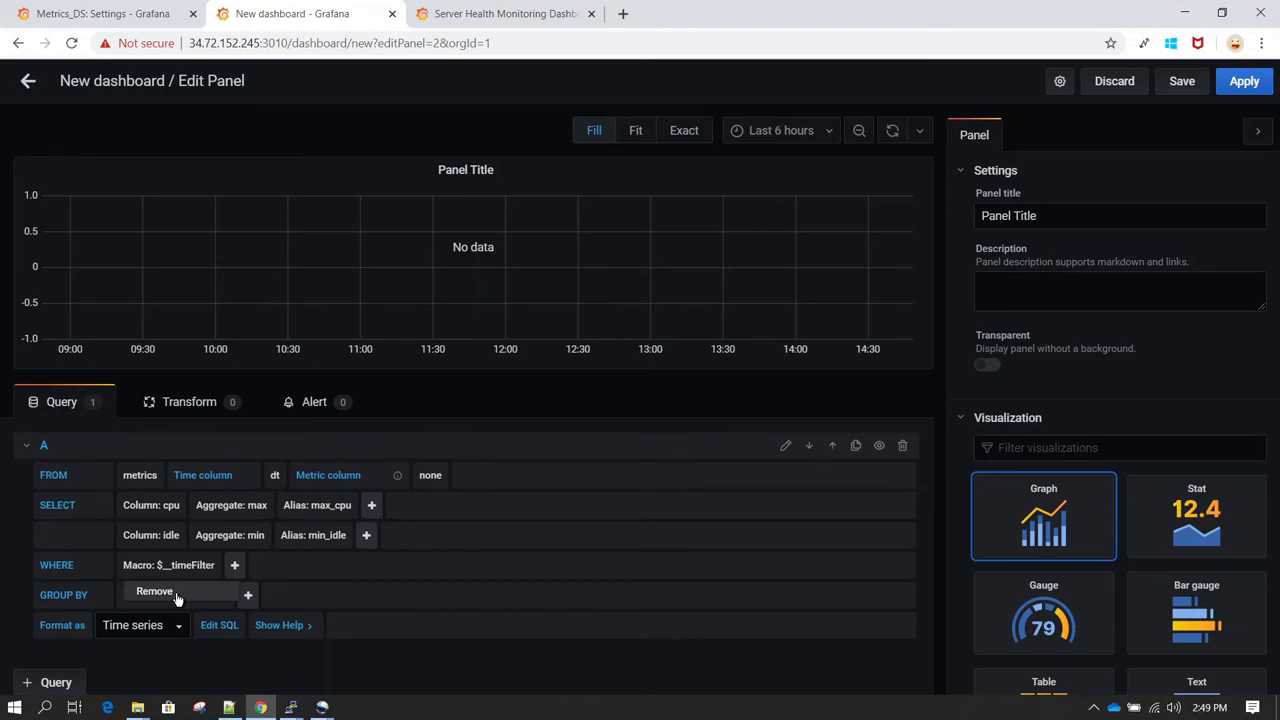
left_click(160, 592)
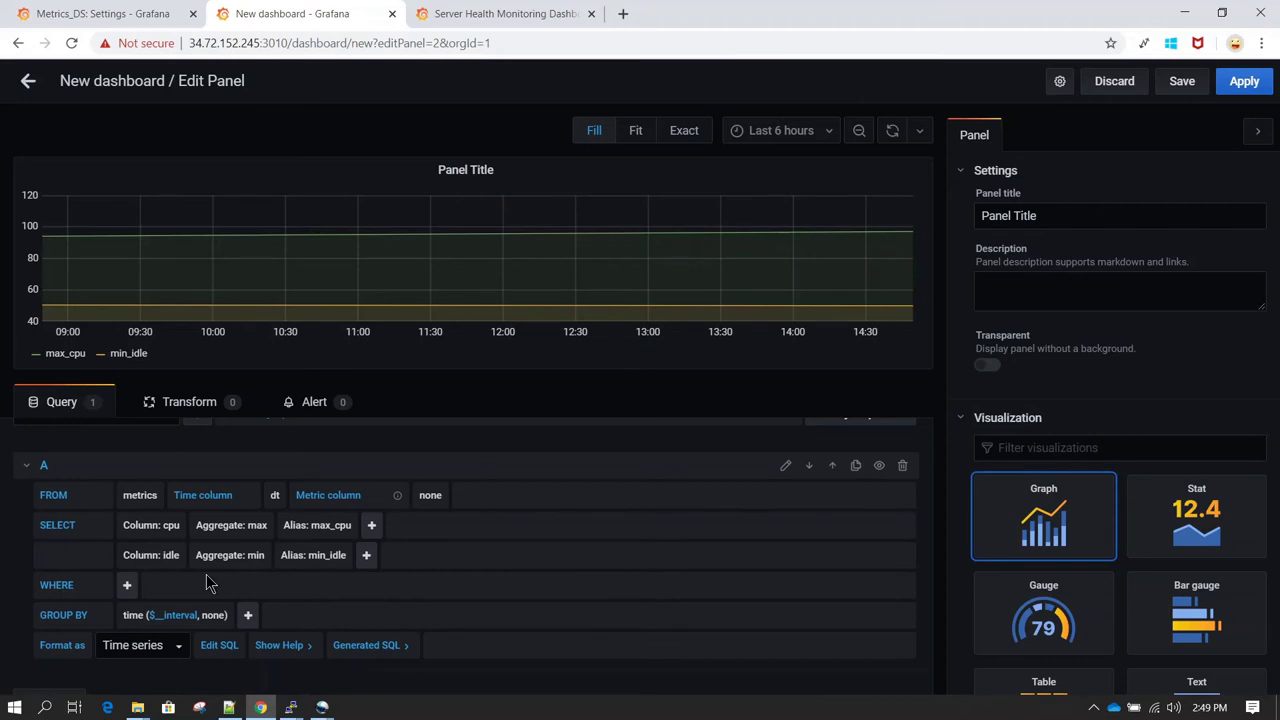
scroll(357, 565, "down", 1)
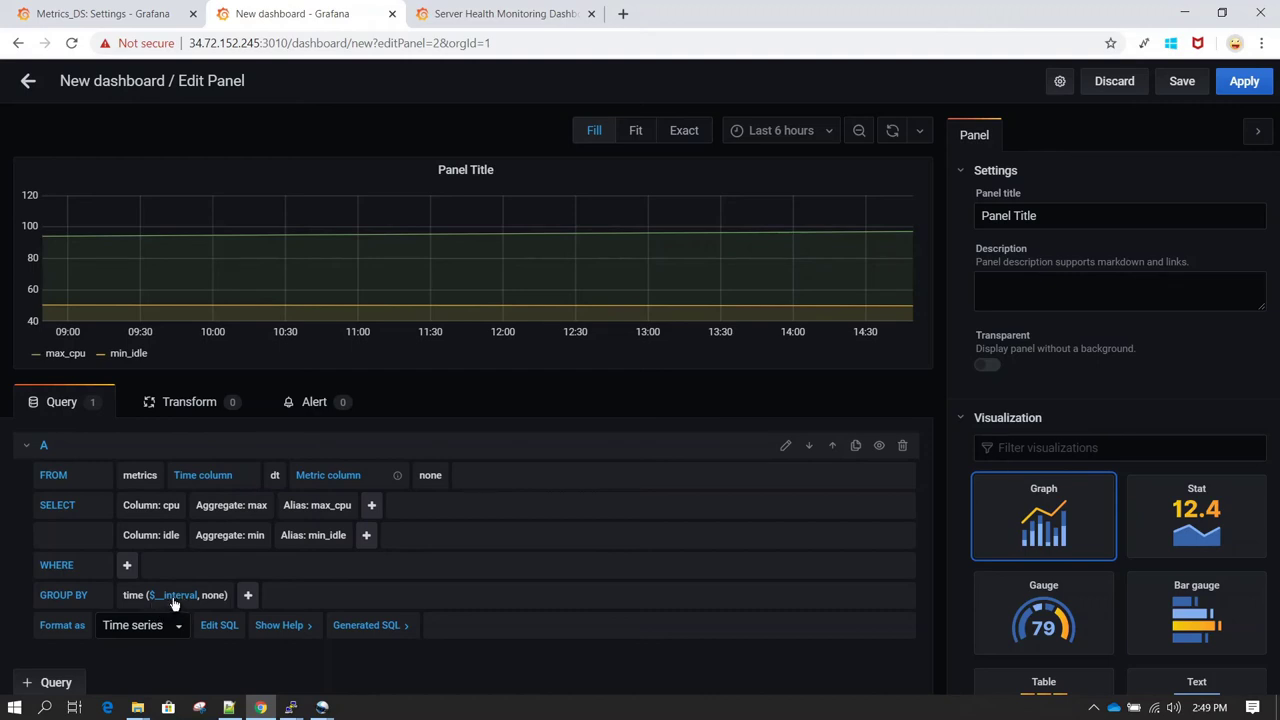
left_click(920, 131)
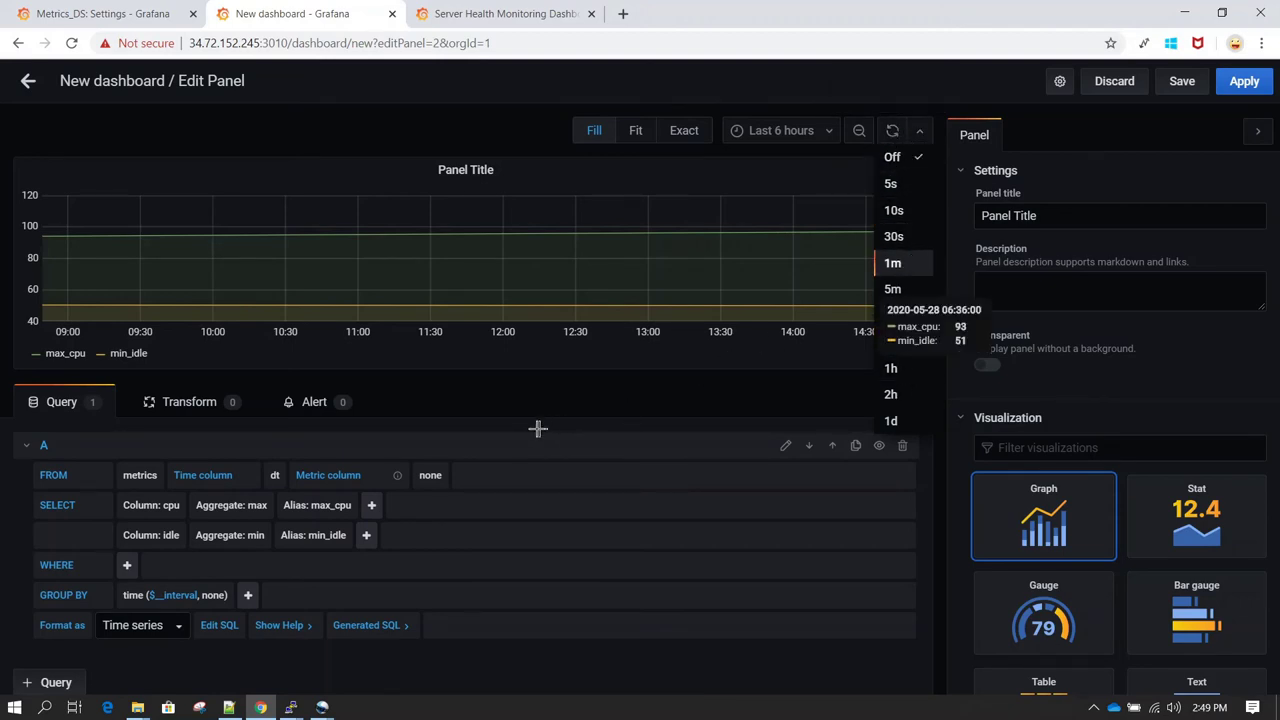
left_click(484, 410)
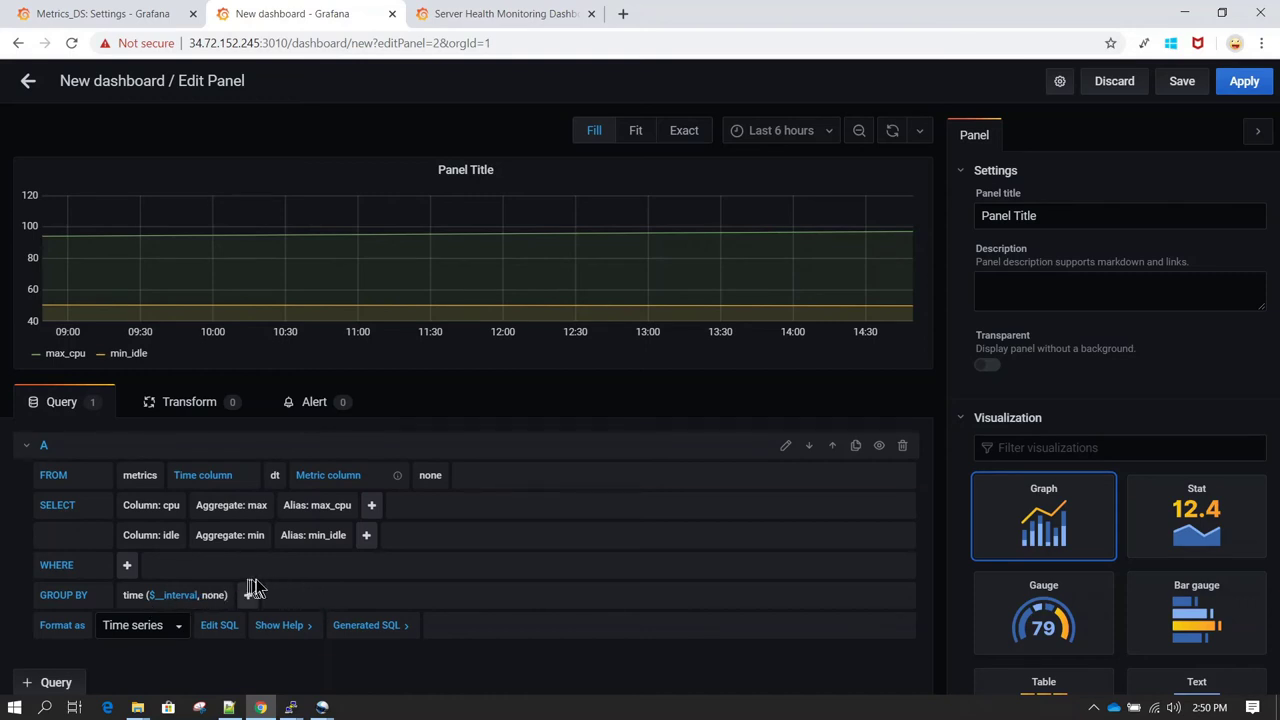
left_click(184, 597)
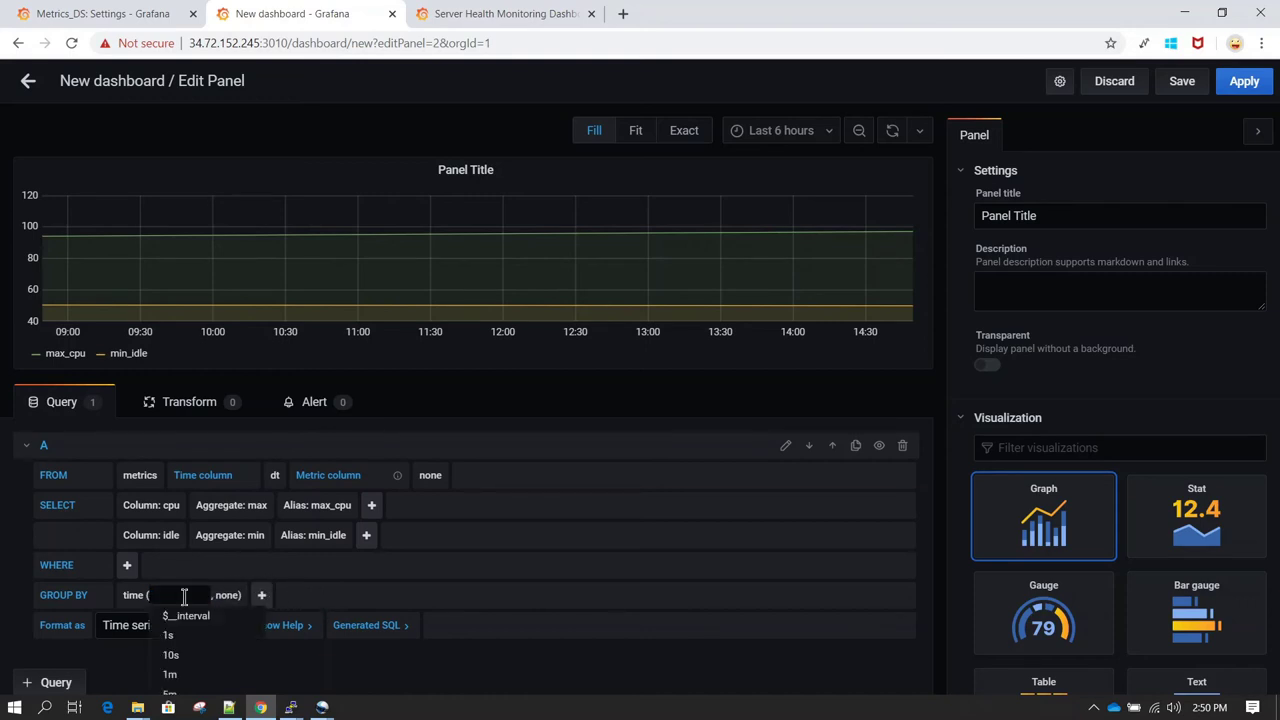
scroll(186, 600, "down", 1)
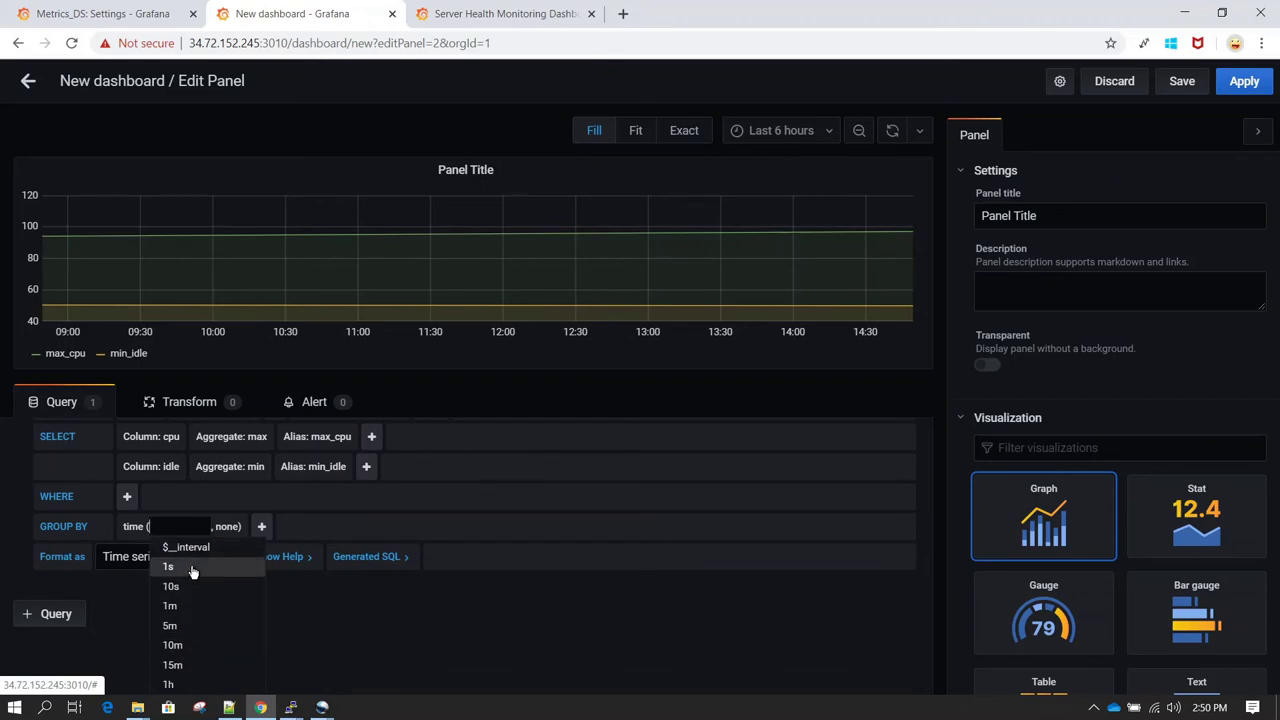
left_click(402, 657)
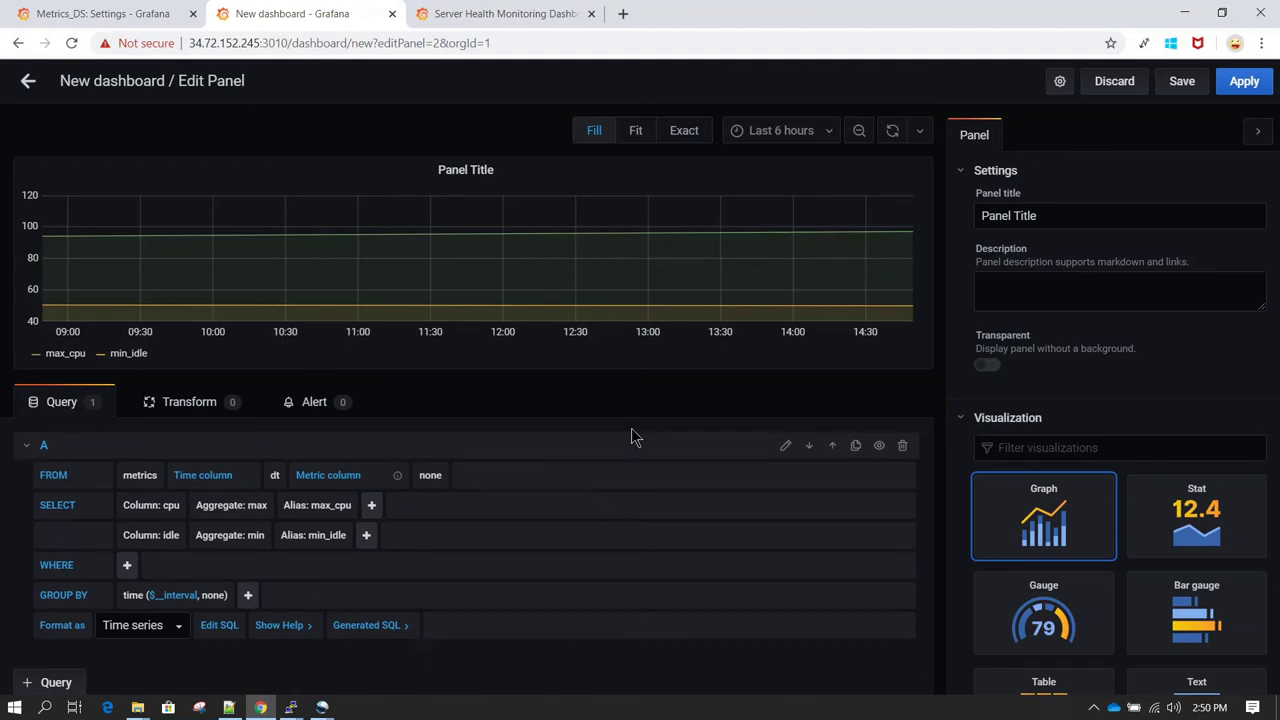
scroll(631, 437, "up", 1)
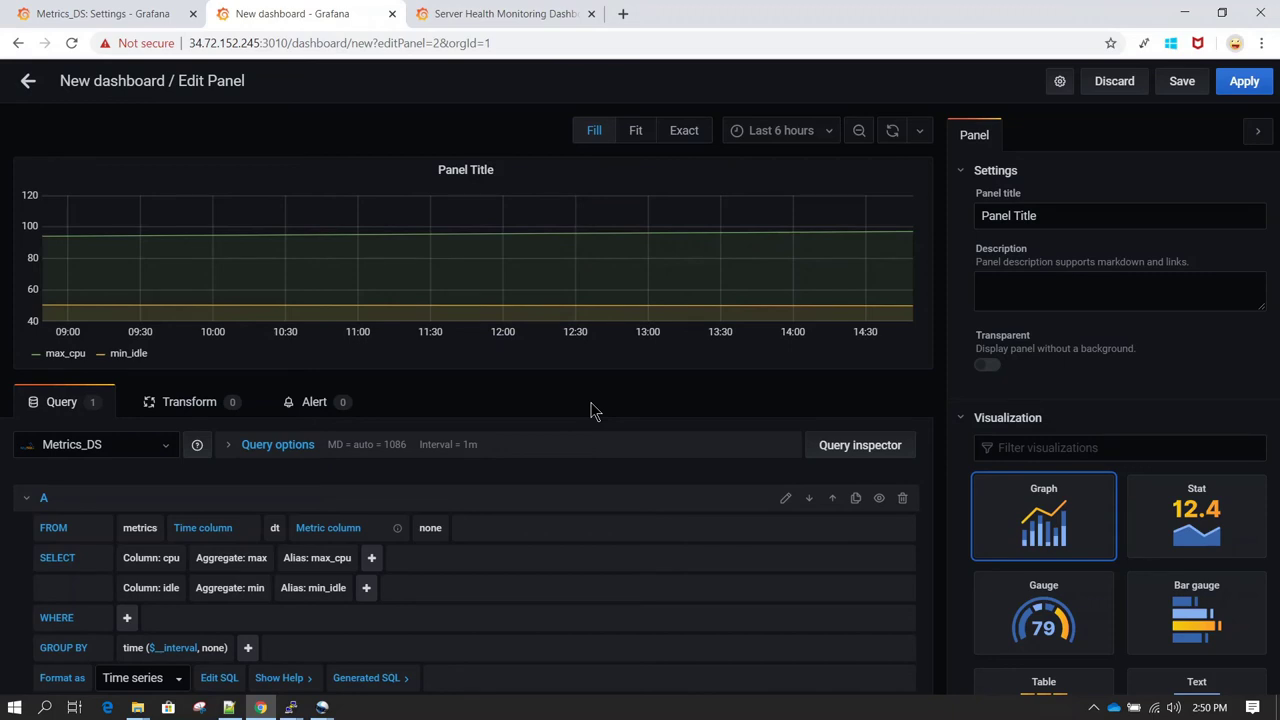
Collapse the panel options pane so the max_cpu/min_idle graph and query A fill the editor
left_click(502, 173)
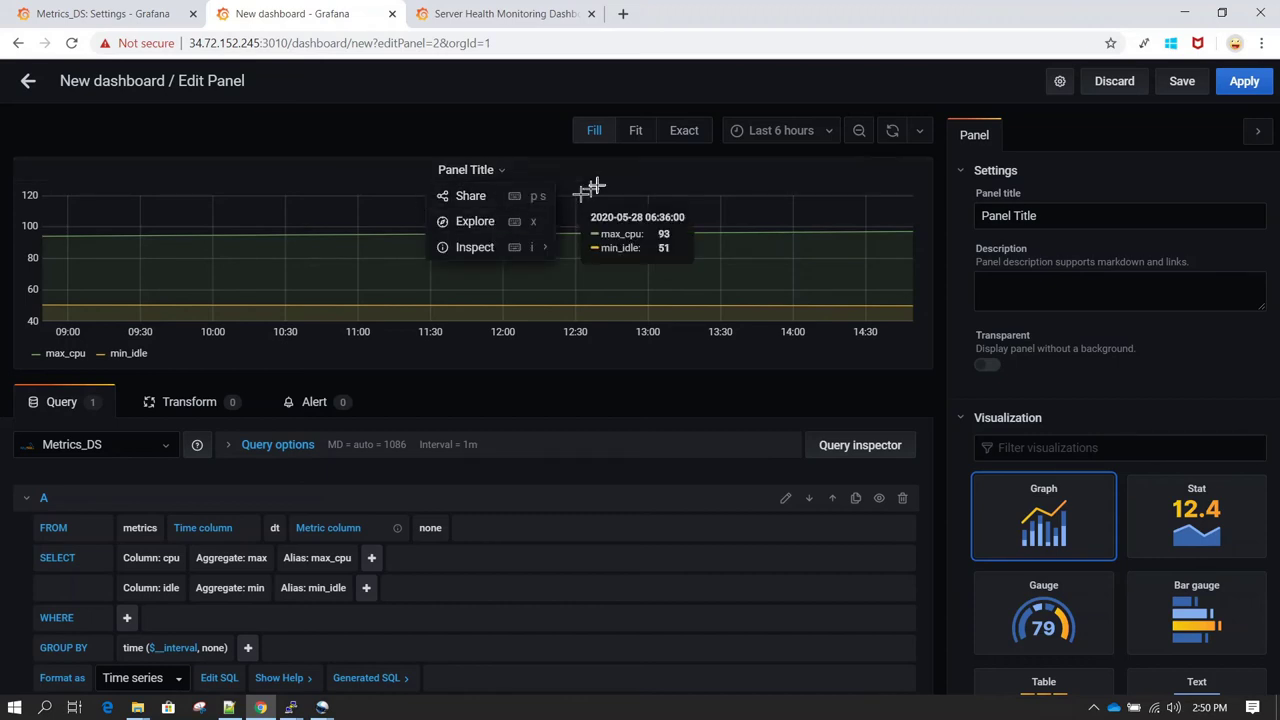
left_click(522, 150)
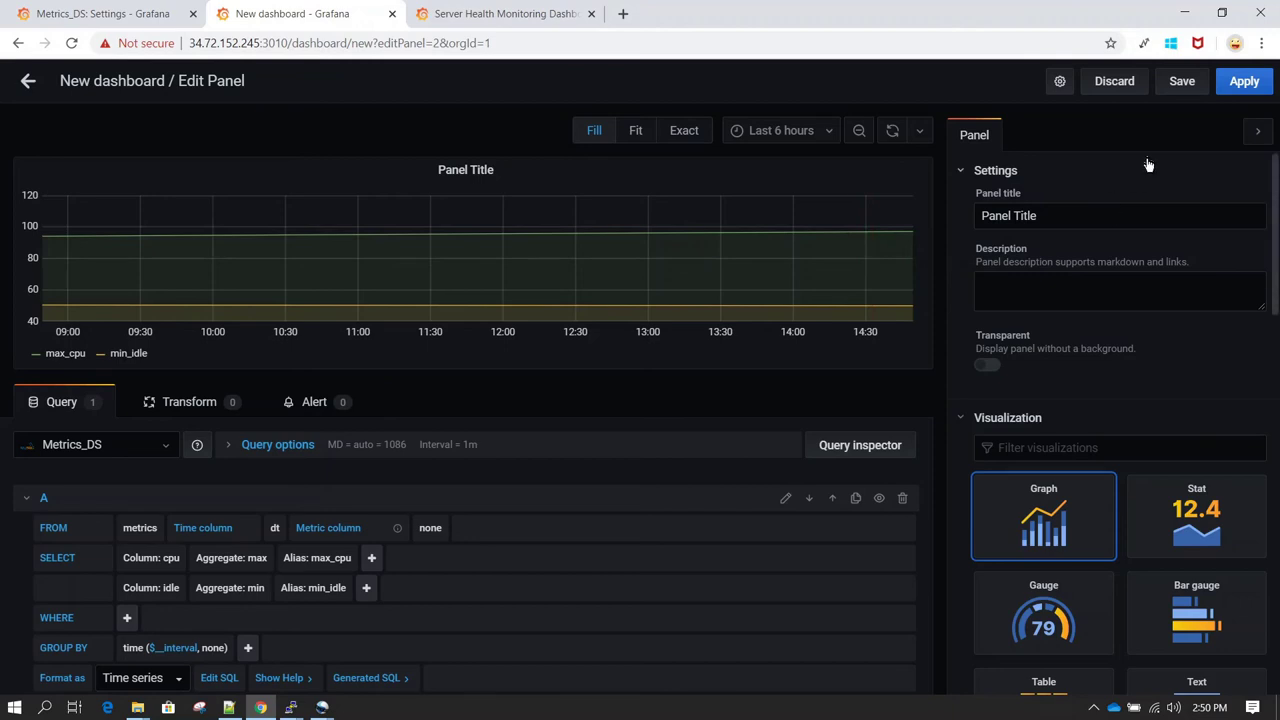
scroll(1158, 493, "down", 3)
scroll(1158, 493, "down", 10)
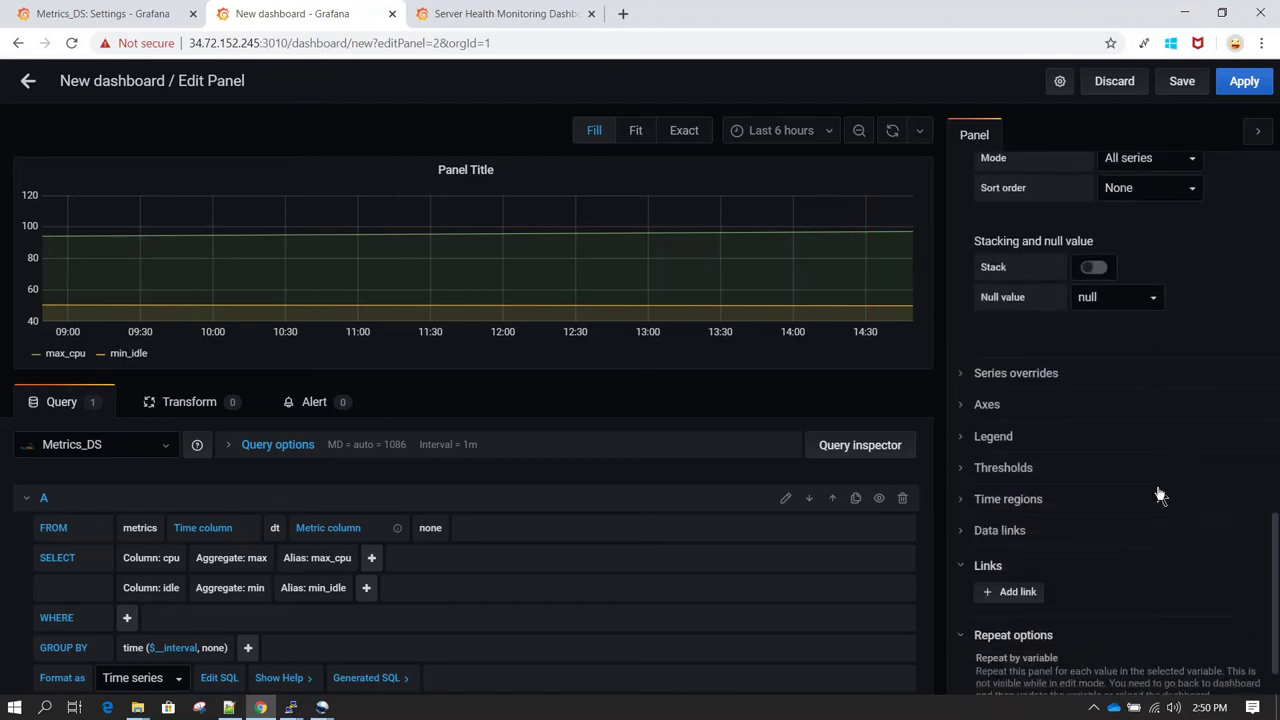
scroll(1158, 493, "up", 15)
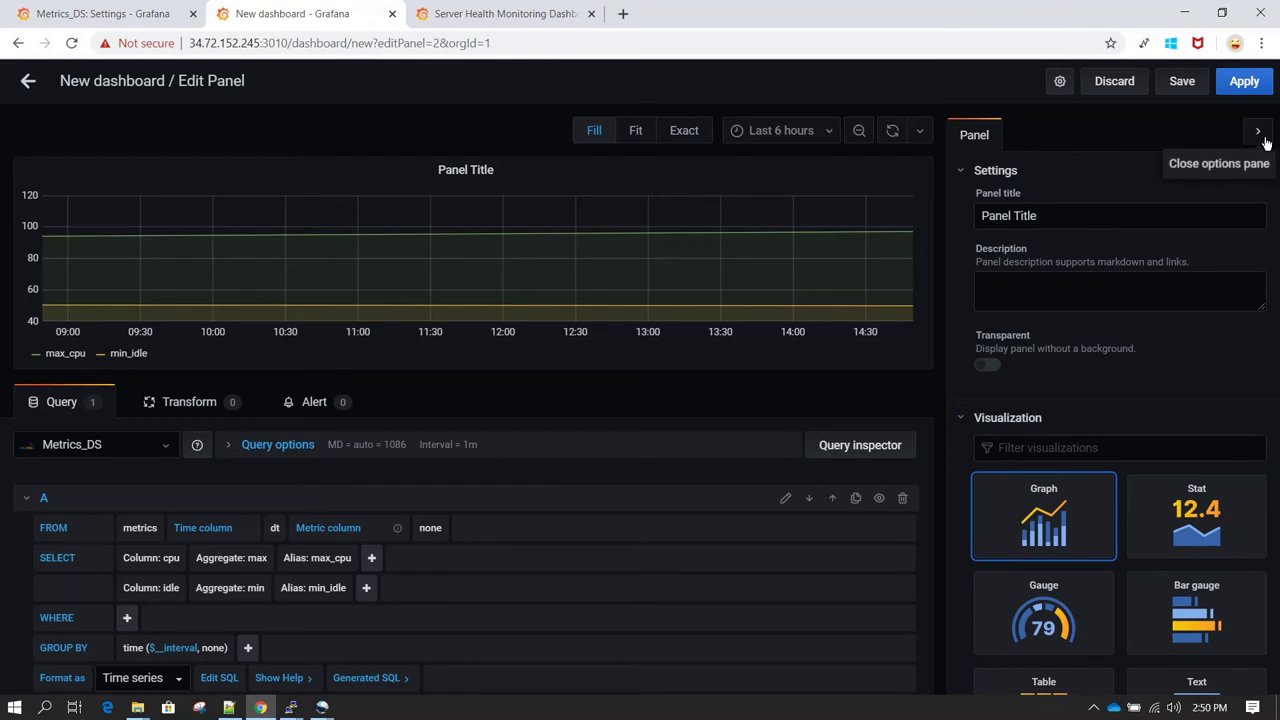
left_click(1258, 135)
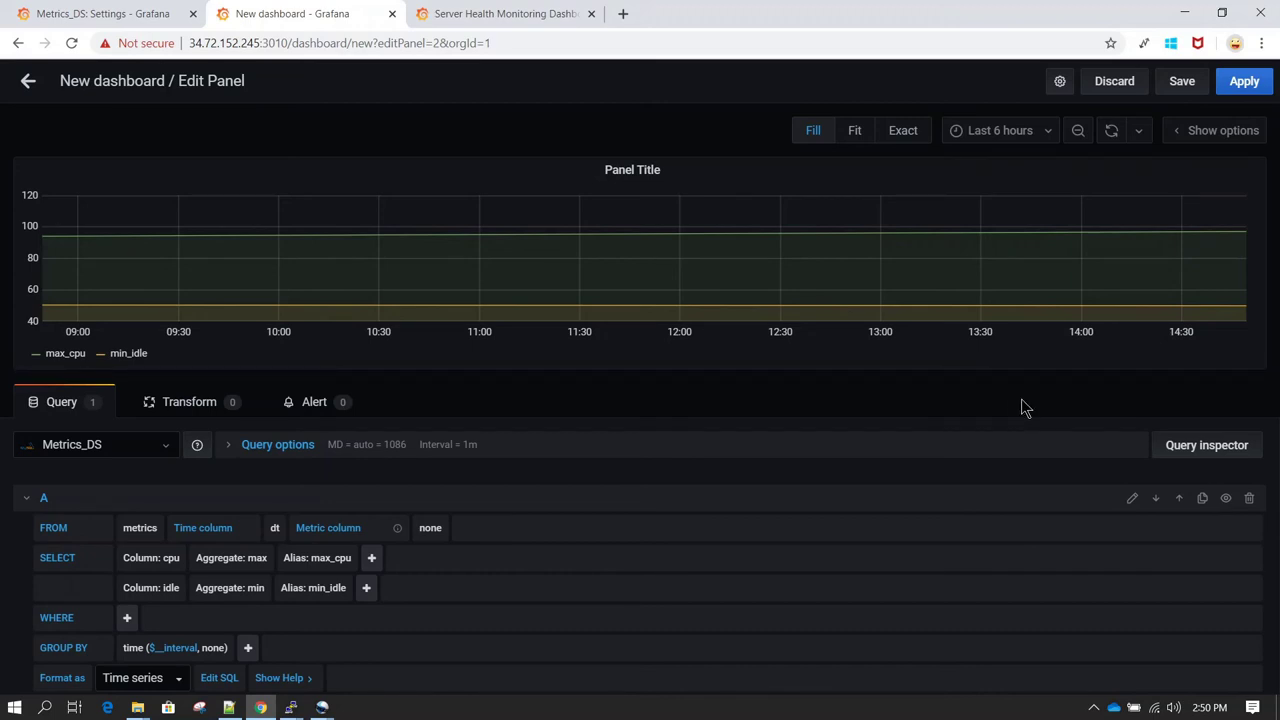
Reopen the panel options and retitle the panel 'CPU UTILIZATION PANEL WITH METRICS_DS'
left_click(1222, 131)
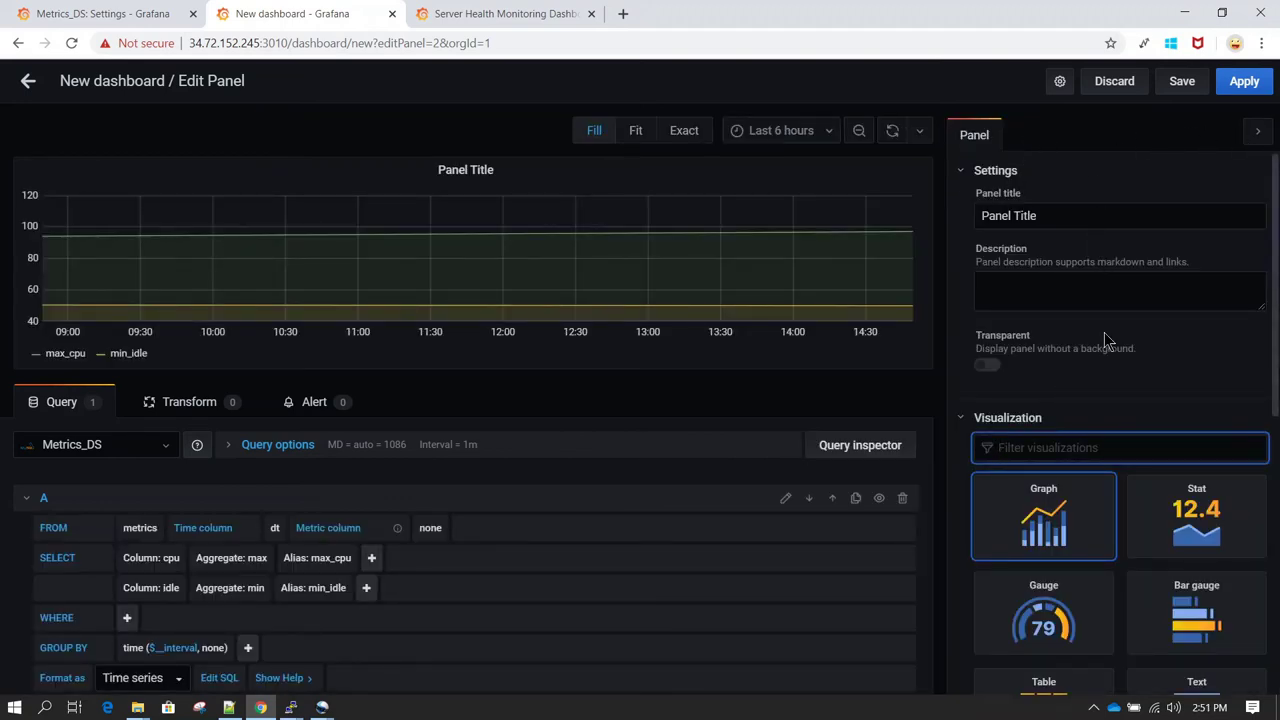
left_click(1067, 216)
left_click_drag(1067, 216, 966, 220)
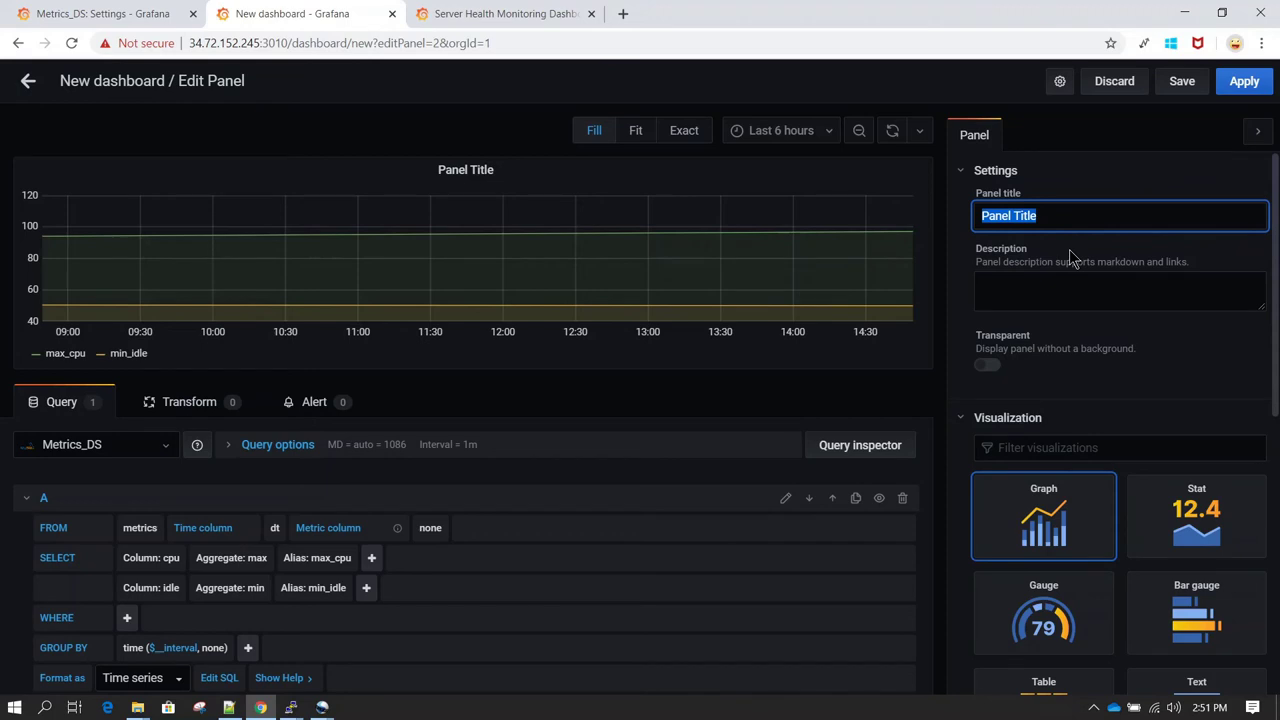
type("CPU UTILIZATION ")
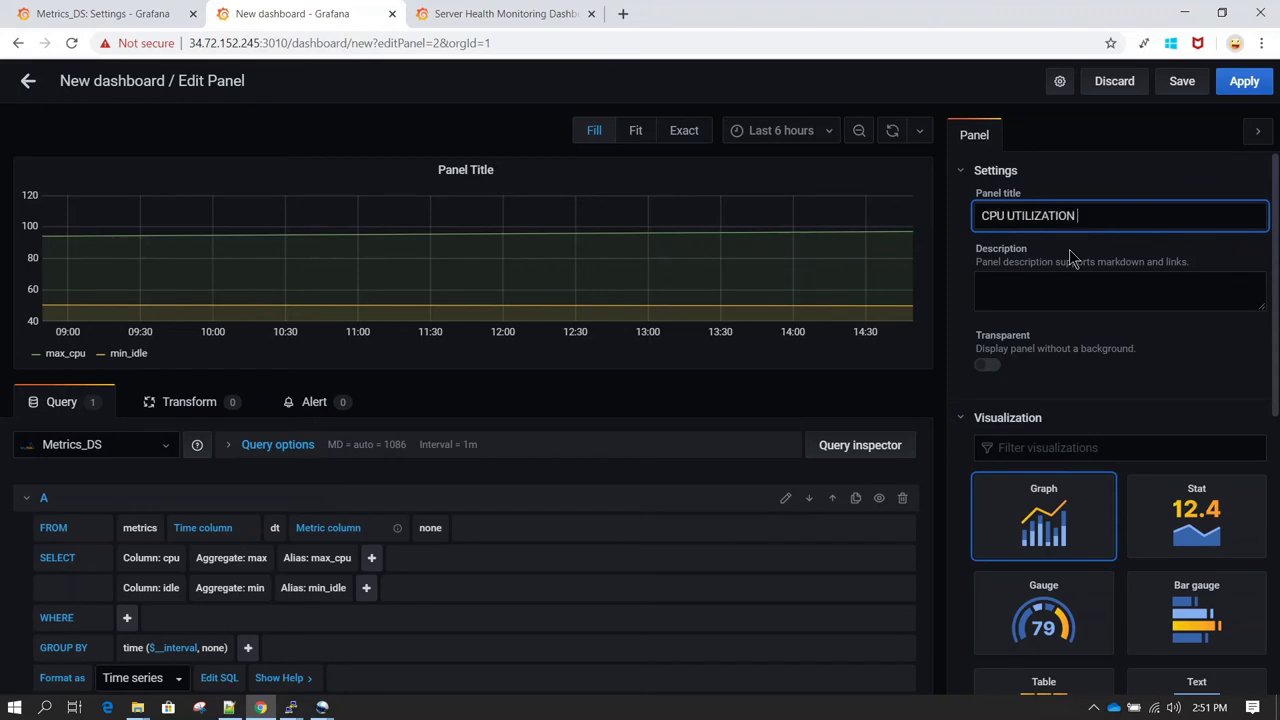
type("PANEL WITH METRICS_DS")
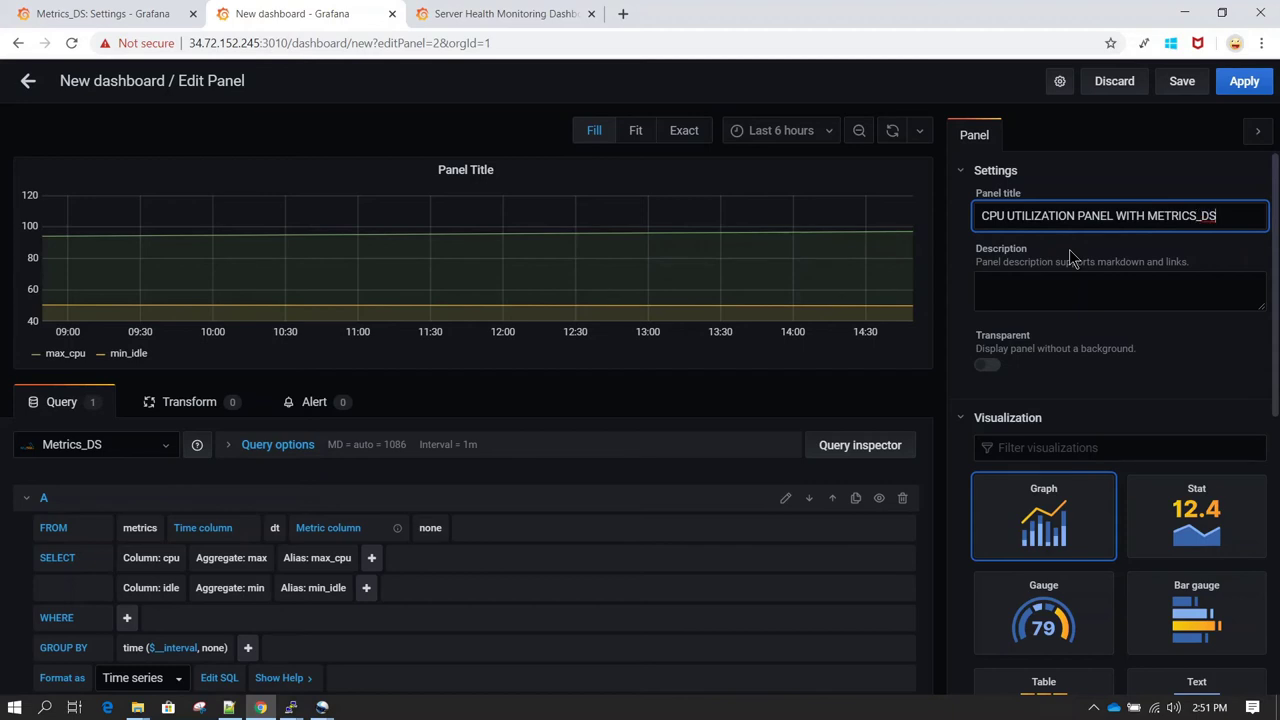
Fill the panel description with 'CPU utilization using custom script.' in place of the pasted title
left_click(1060, 305)
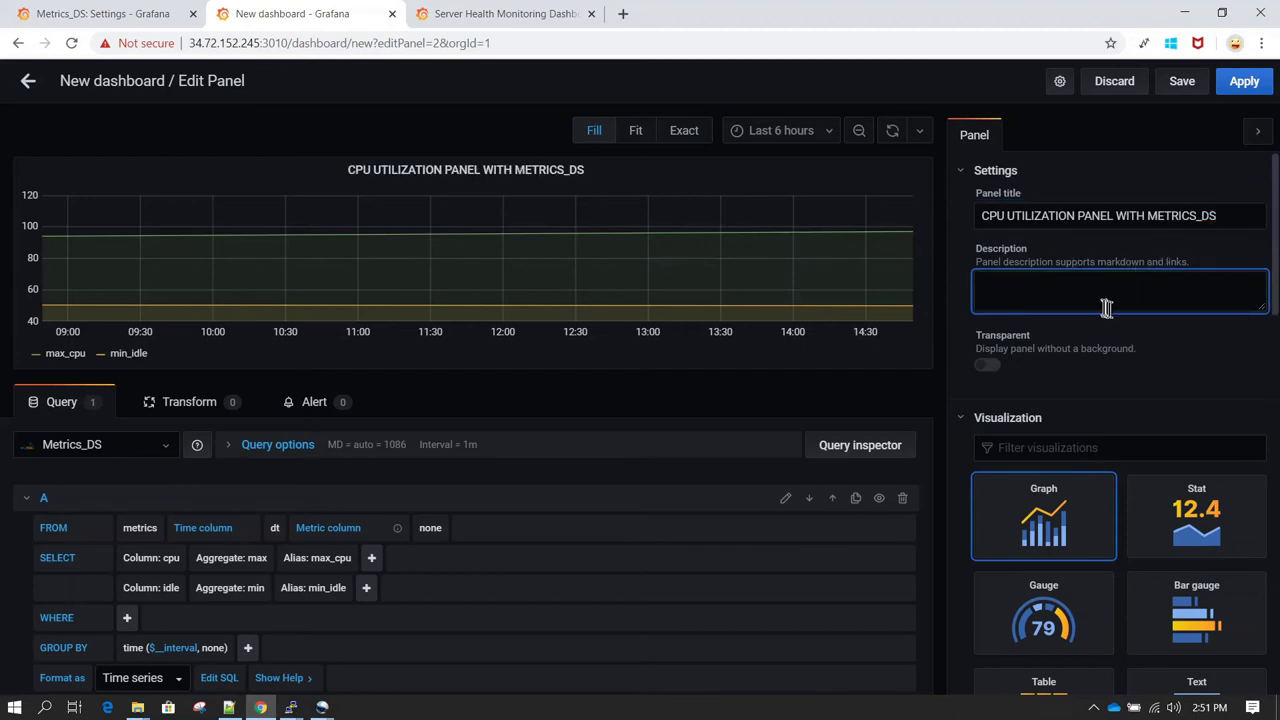
triple_click(988, 218)
key("ctrl+c")
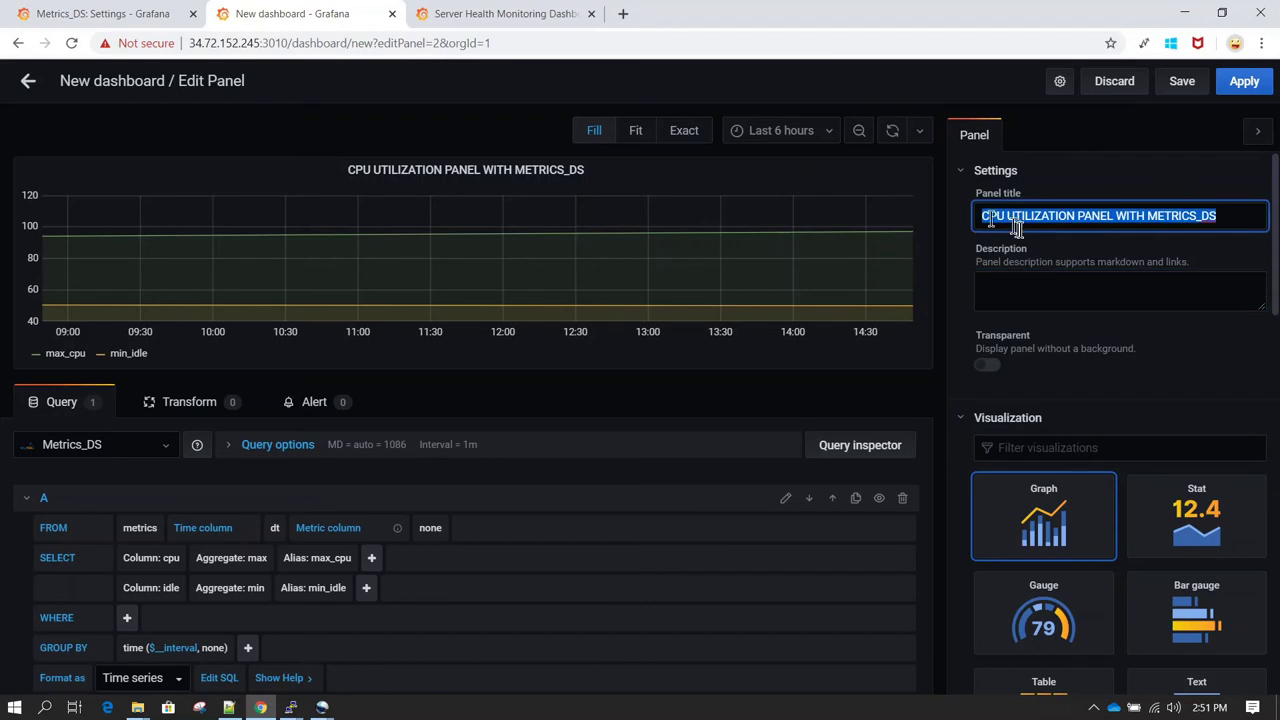
left_click(1006, 291)
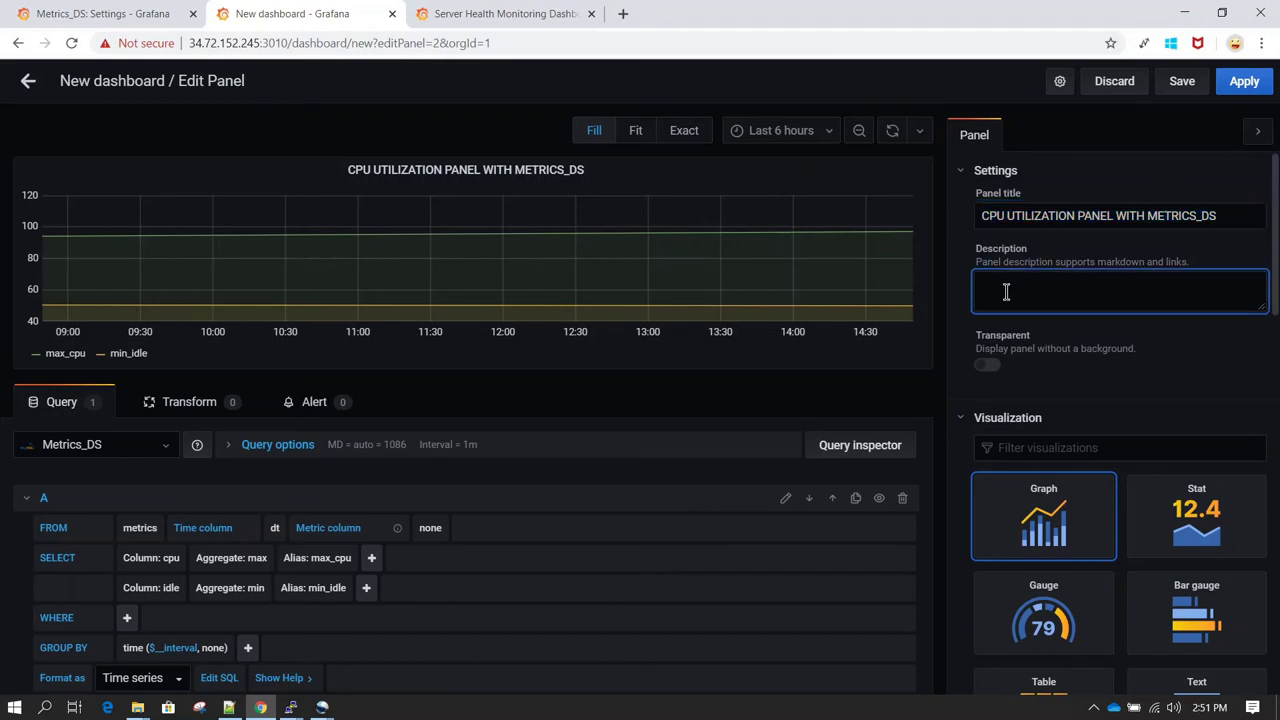
key("ctrl+v")
left_click(1220, 214)
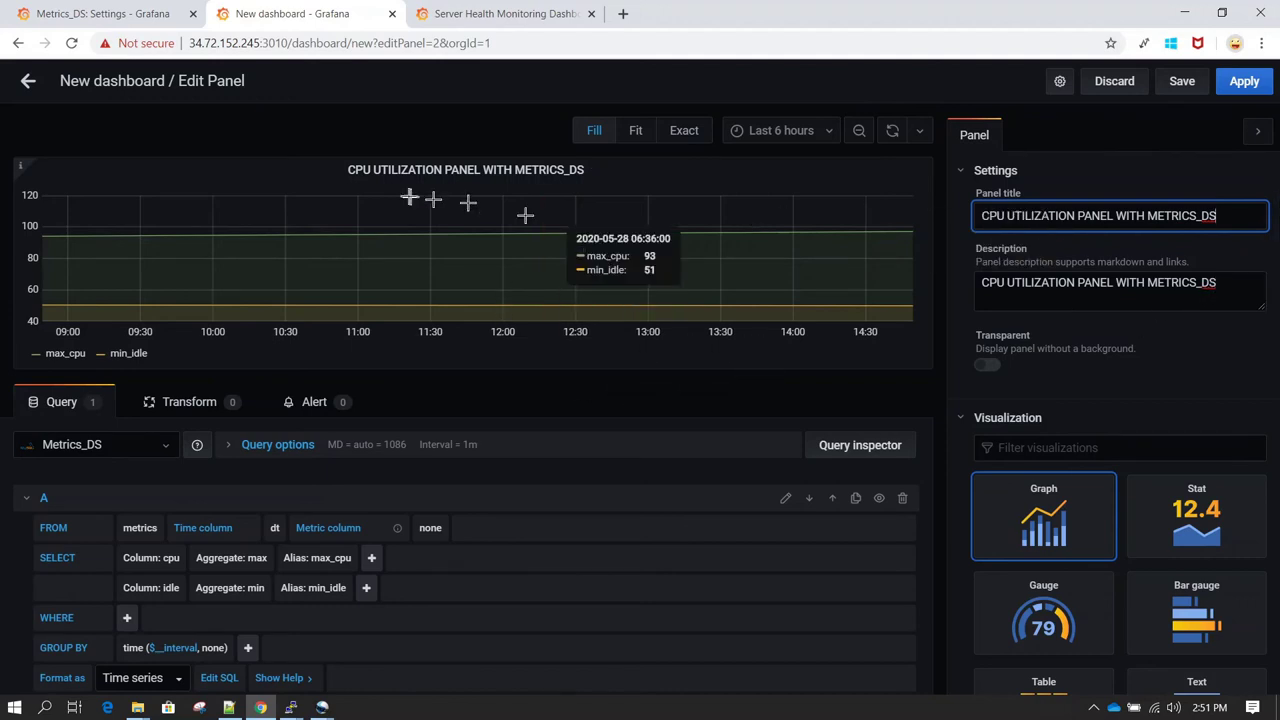
mouse_move(22, 177)
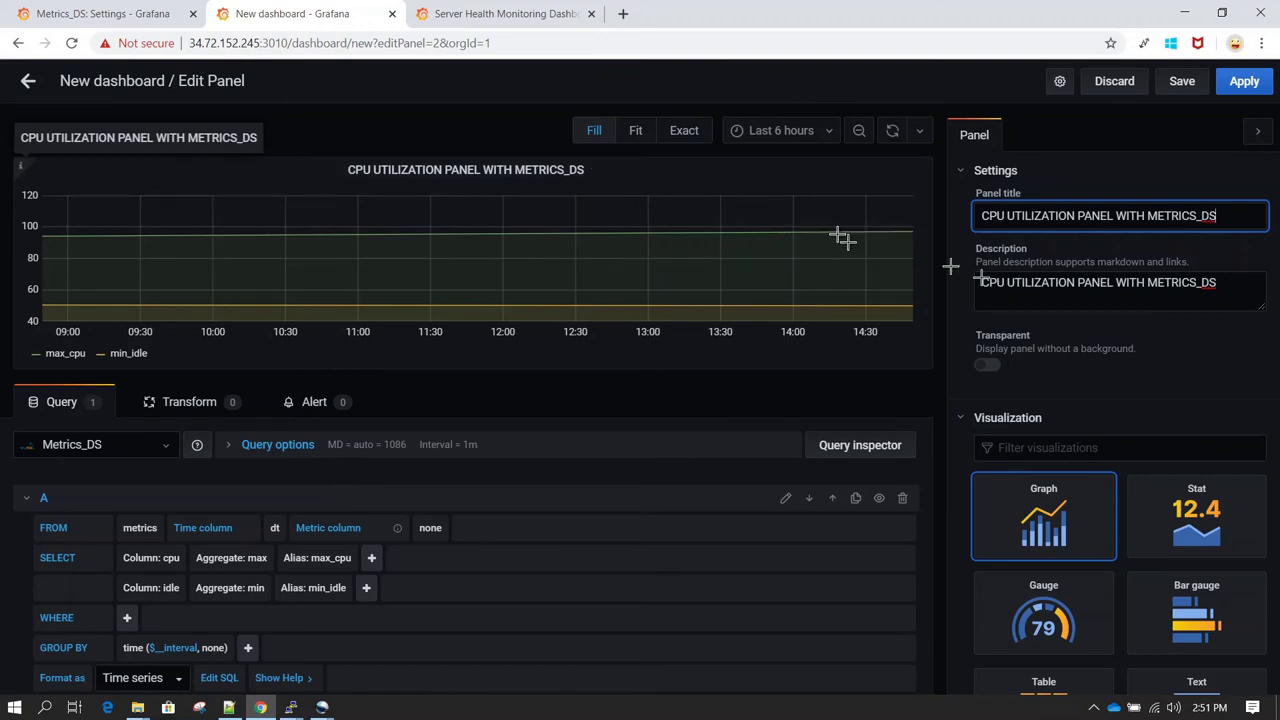
left_click(1239, 291)
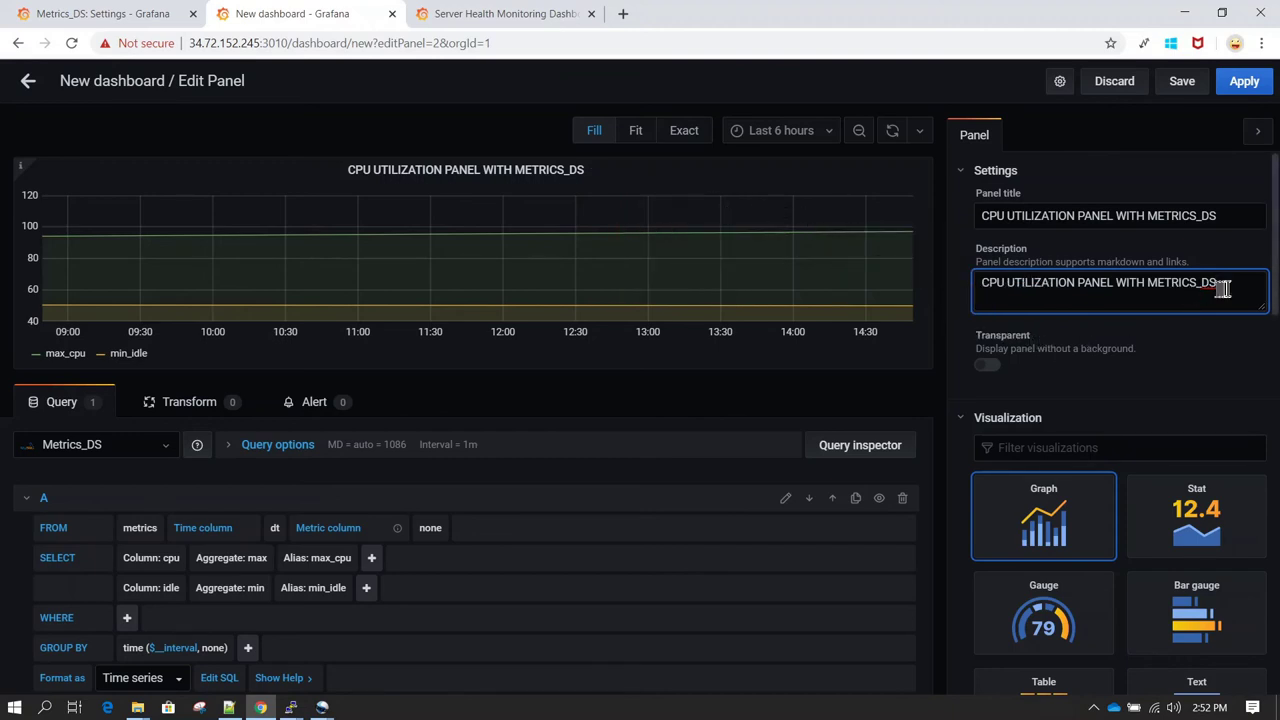
left_click_drag(1234, 289, 908, 280)
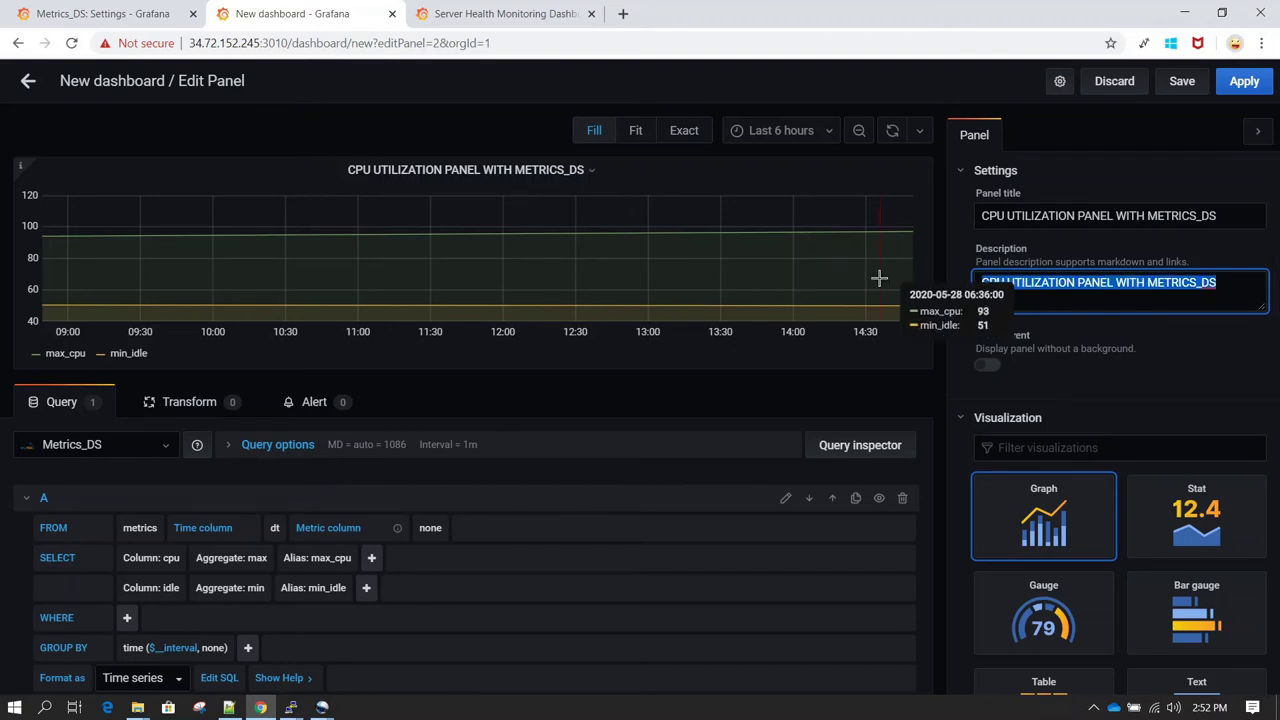
type("CPU")
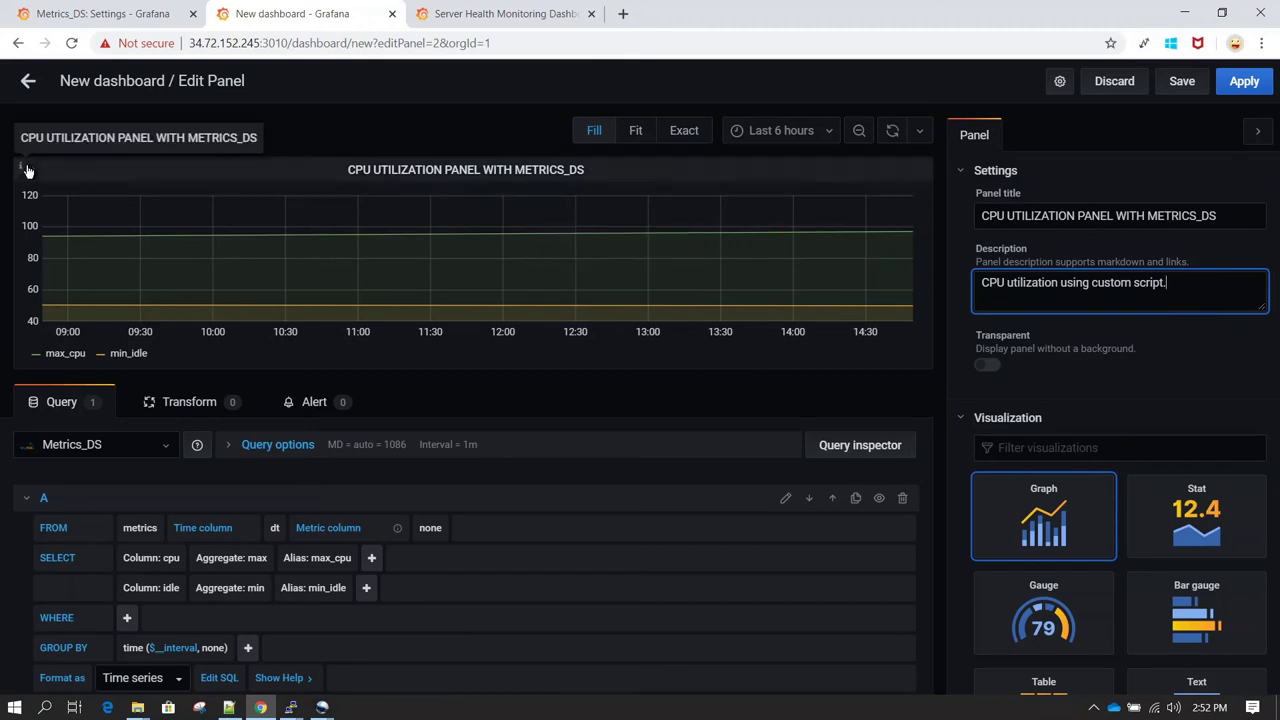
left_click(1183, 84)
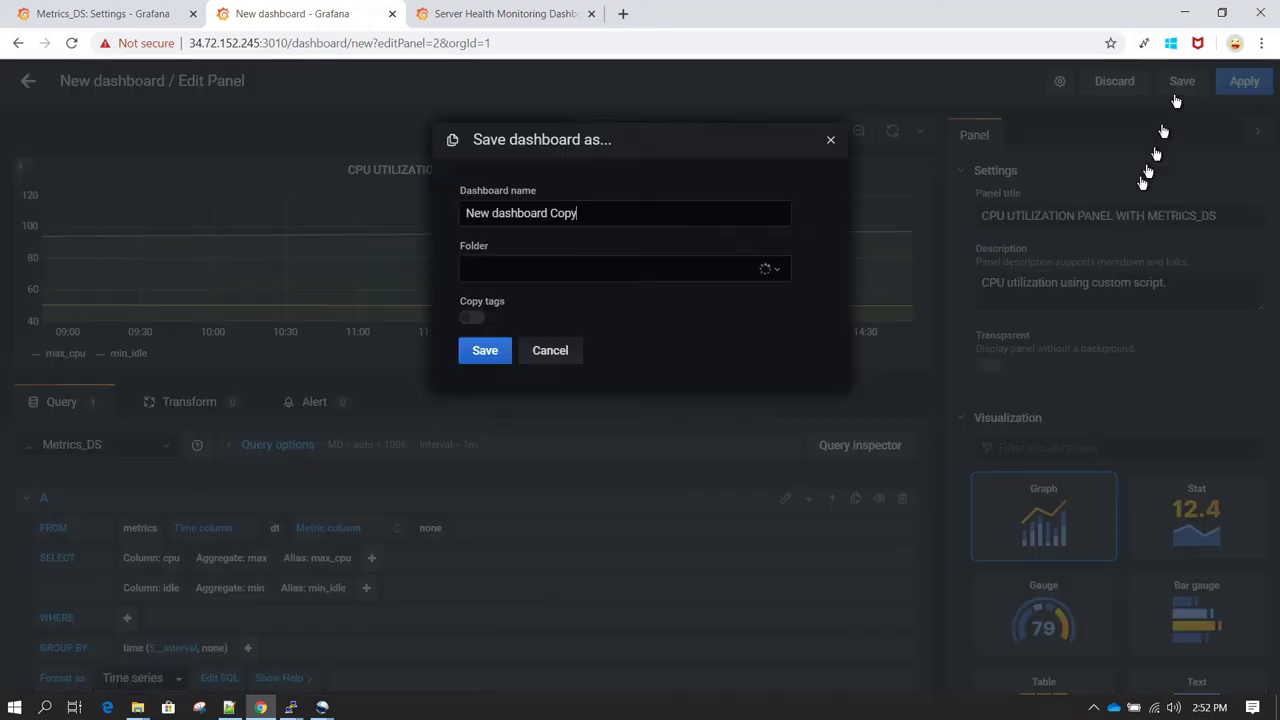
left_click(831, 142)
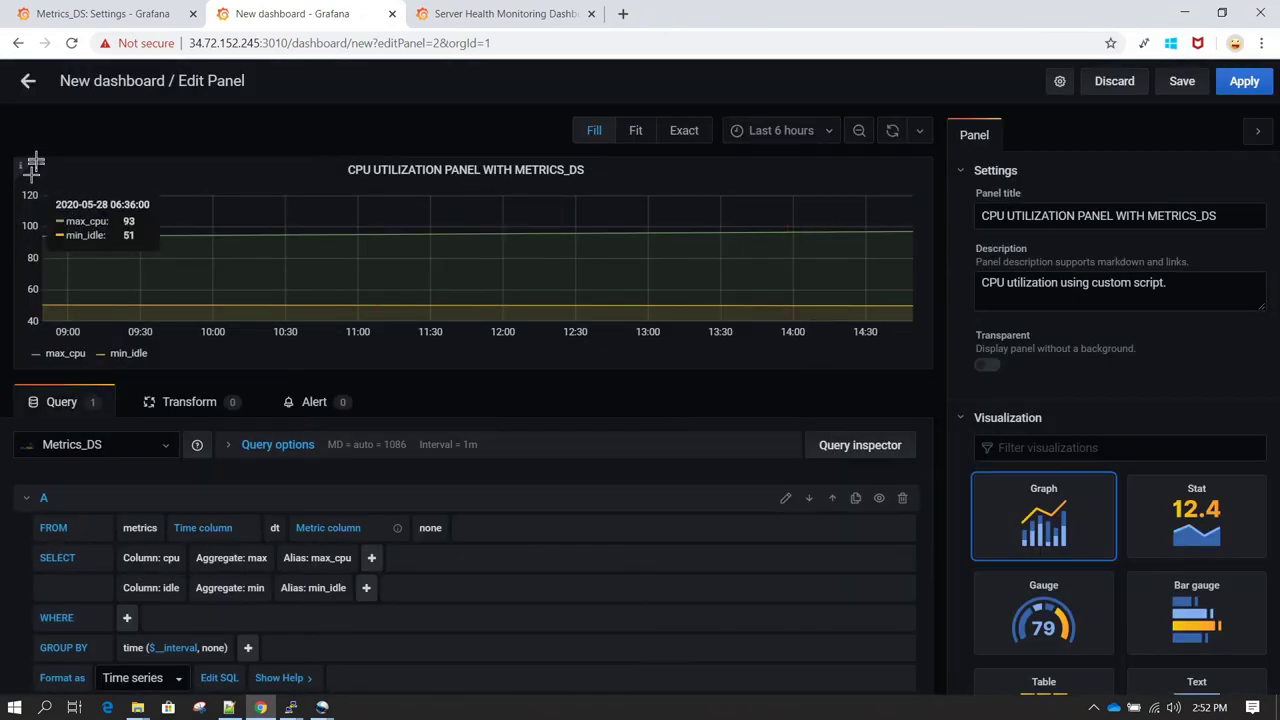
mouse_move(19, 170)
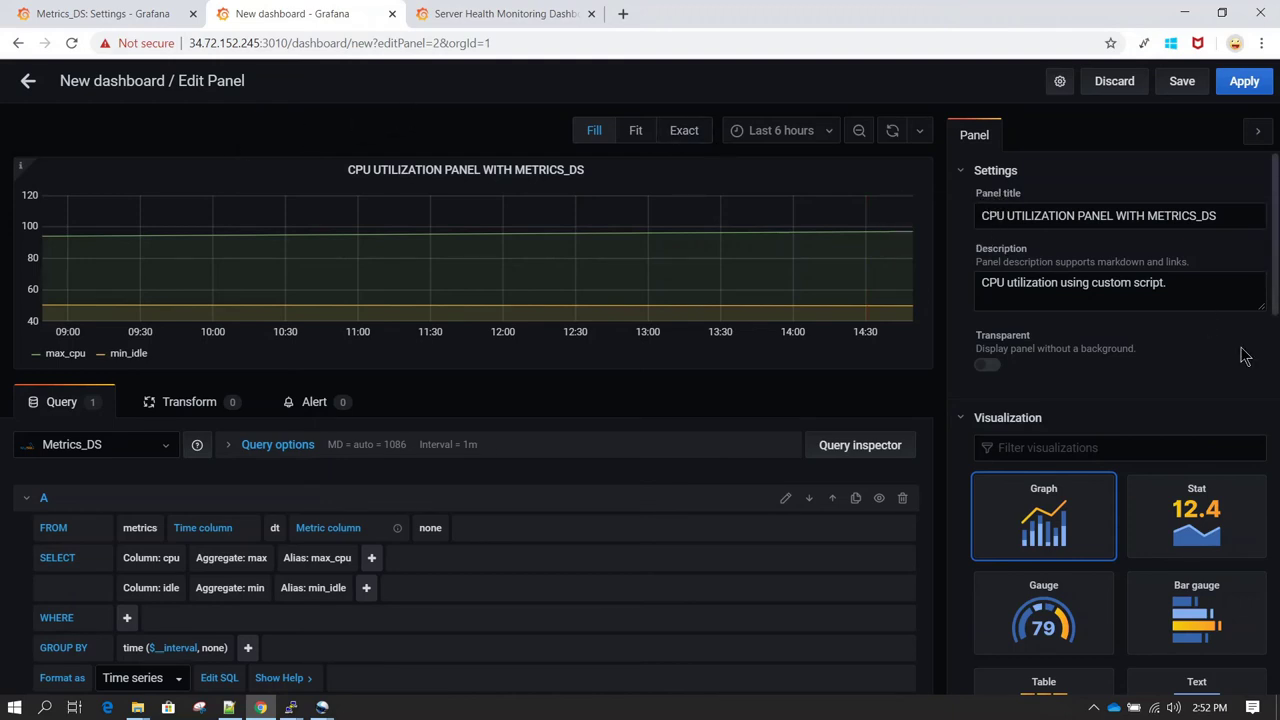
scroll(1245, 357, "down", 1)
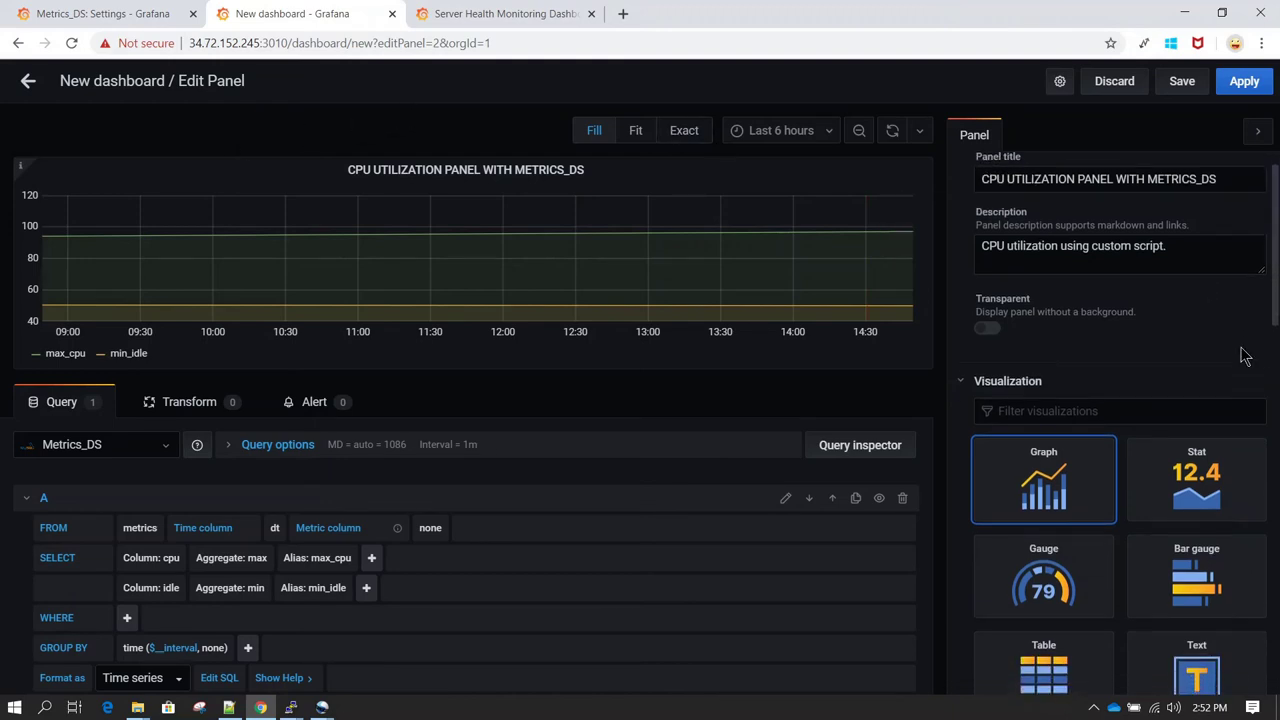
scroll(1245, 357, "up", 1)
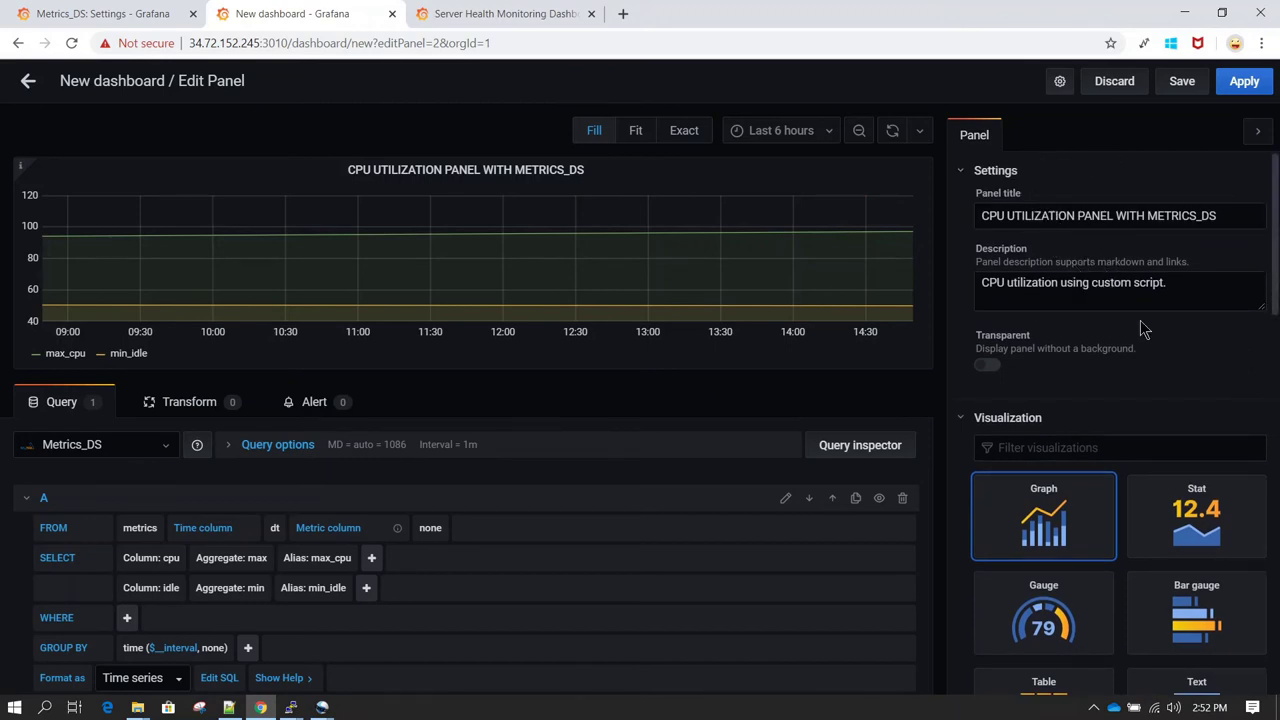
scroll(1145, 330, "down", 4)
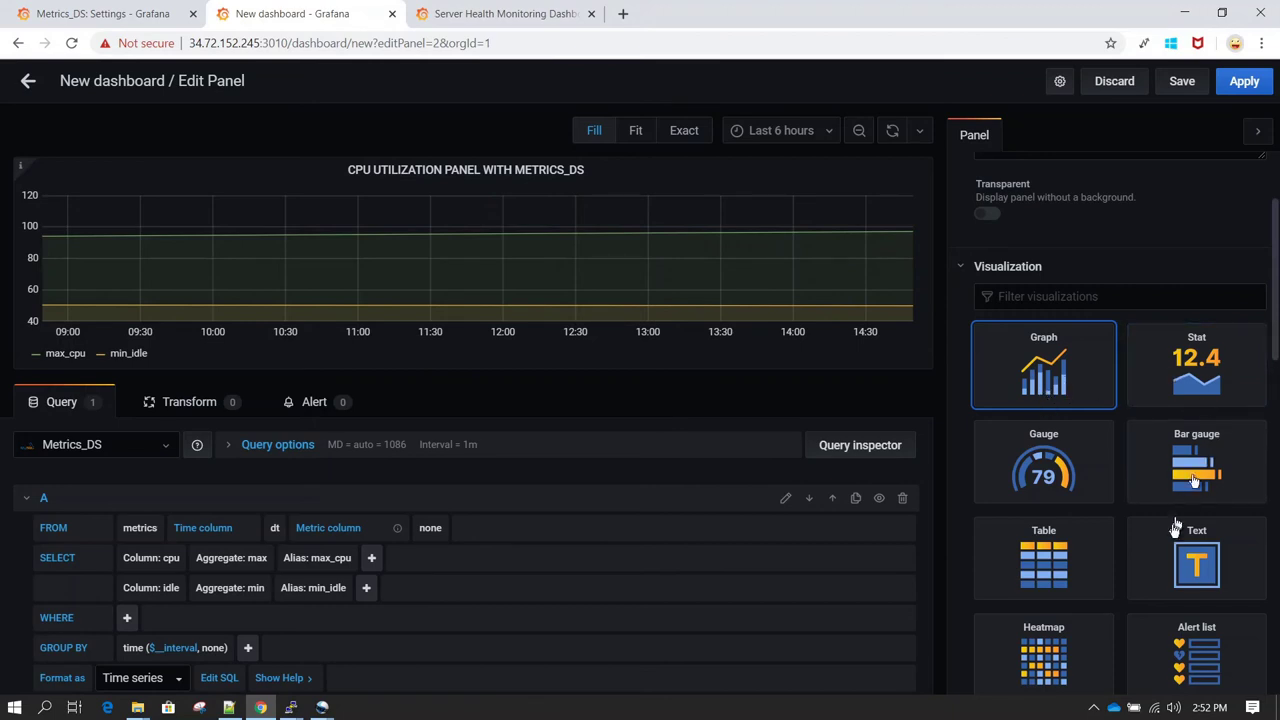
scroll(1173, 533, "down", 2)
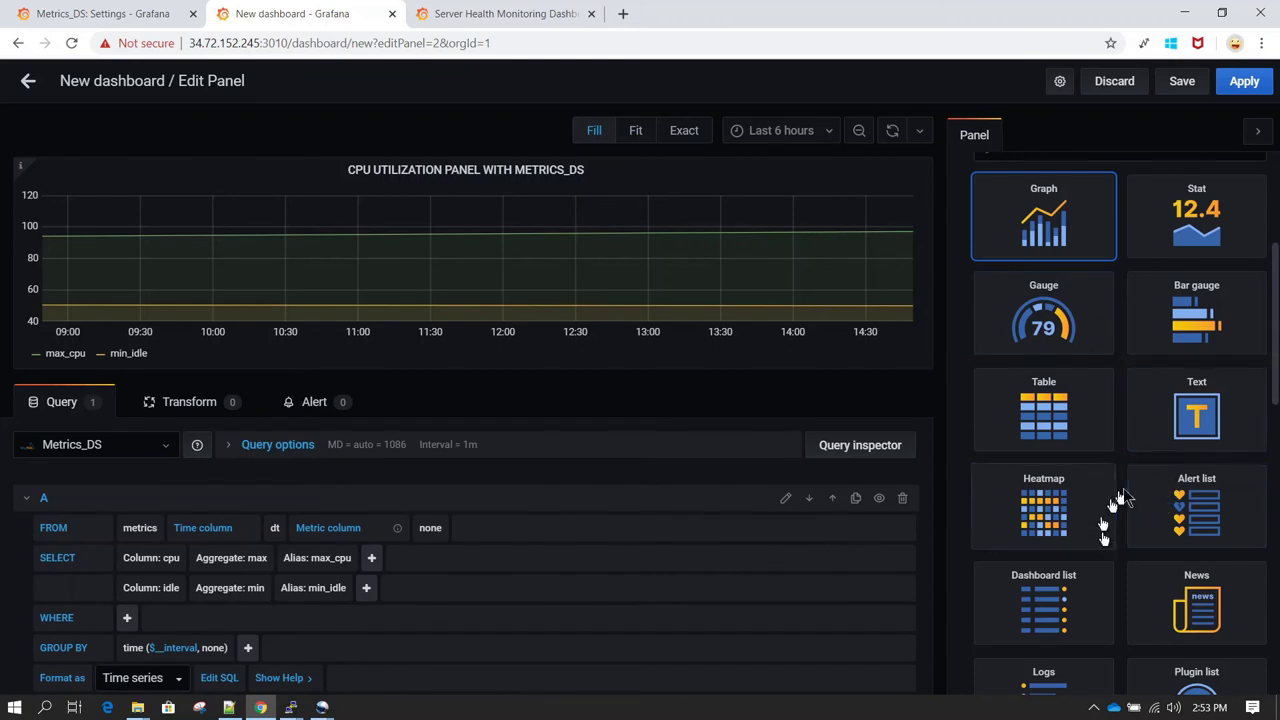
scroll(952, 403, "up", 1)
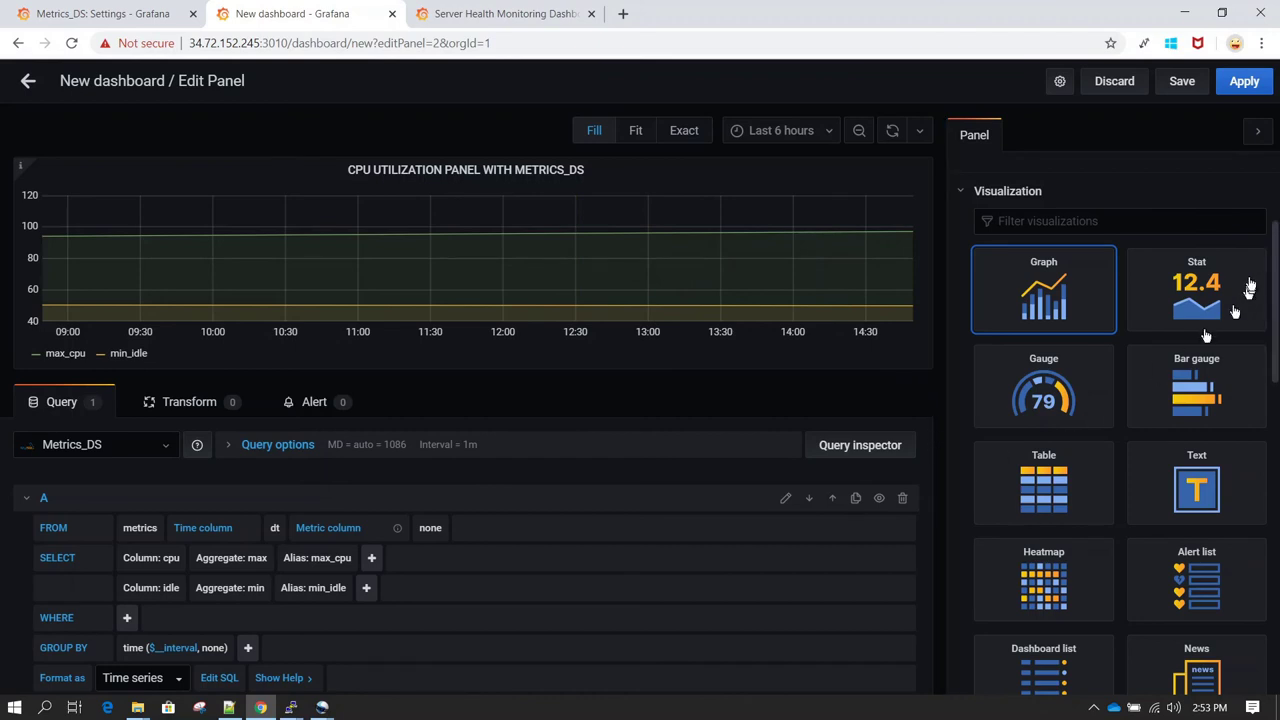
scroll(1128, 466, "down", 2)
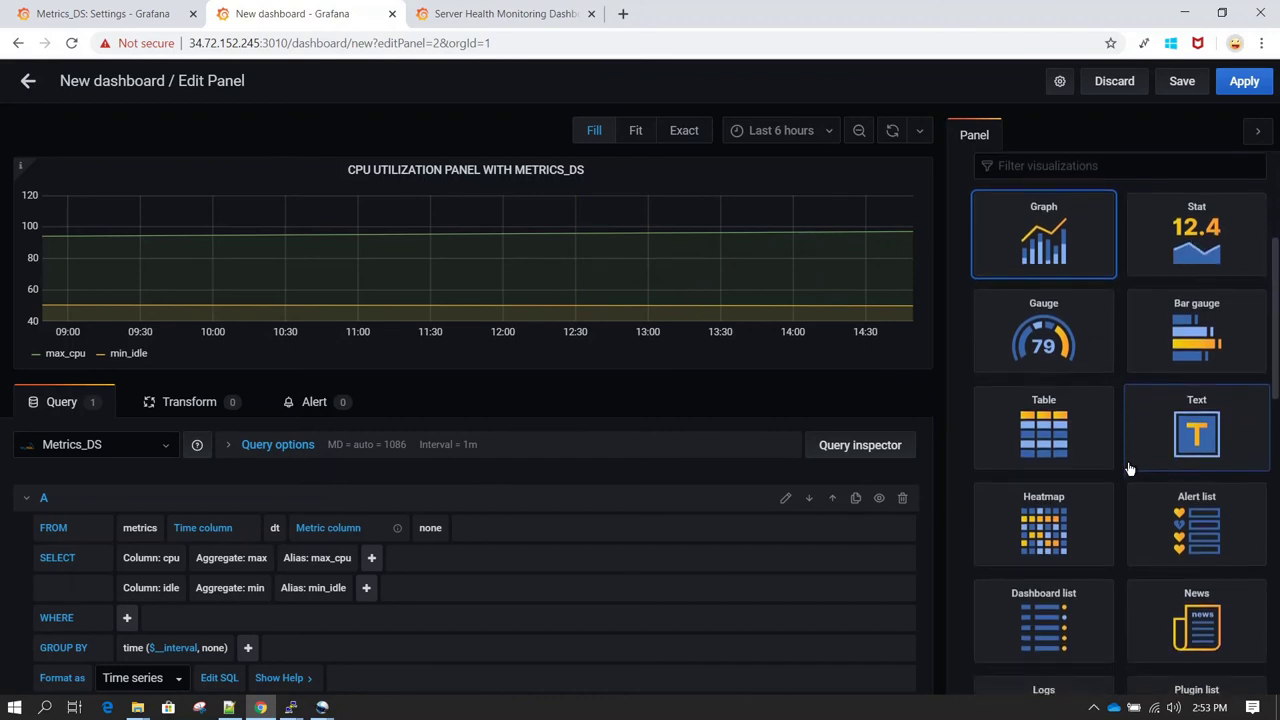
scroll(1129, 469, "down", 4)
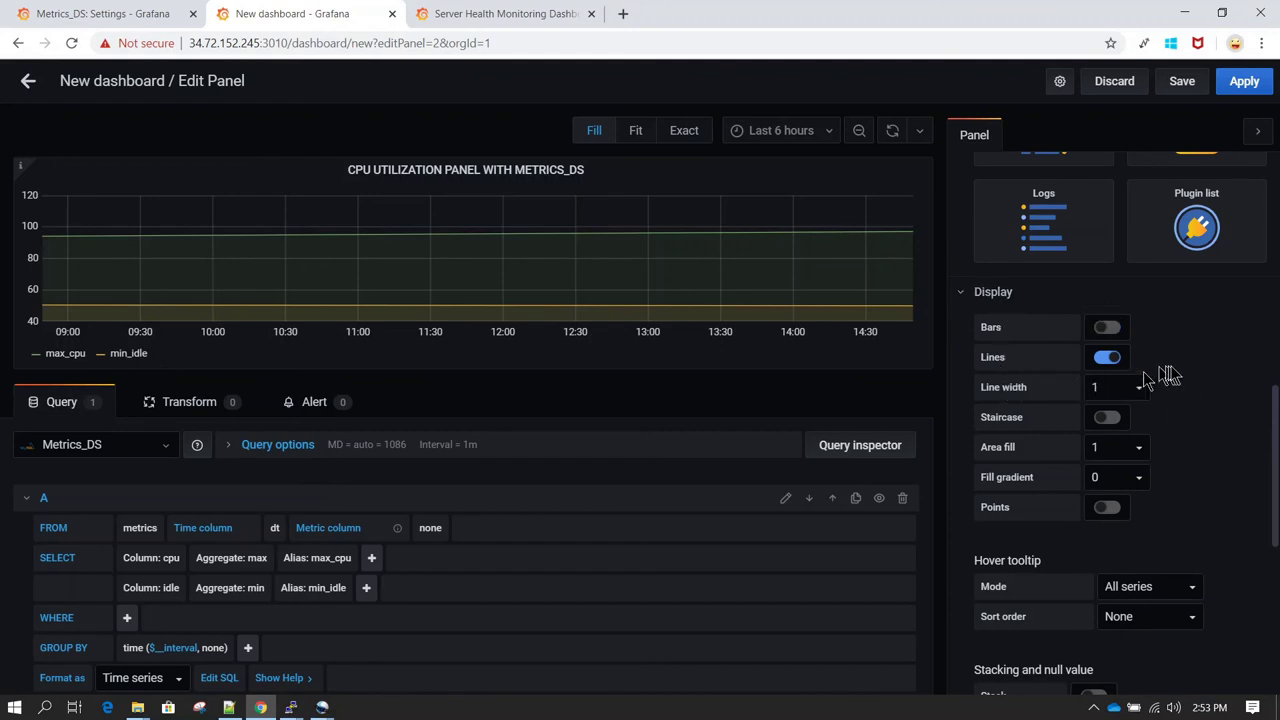
scroll(1176, 367, "down", 1)
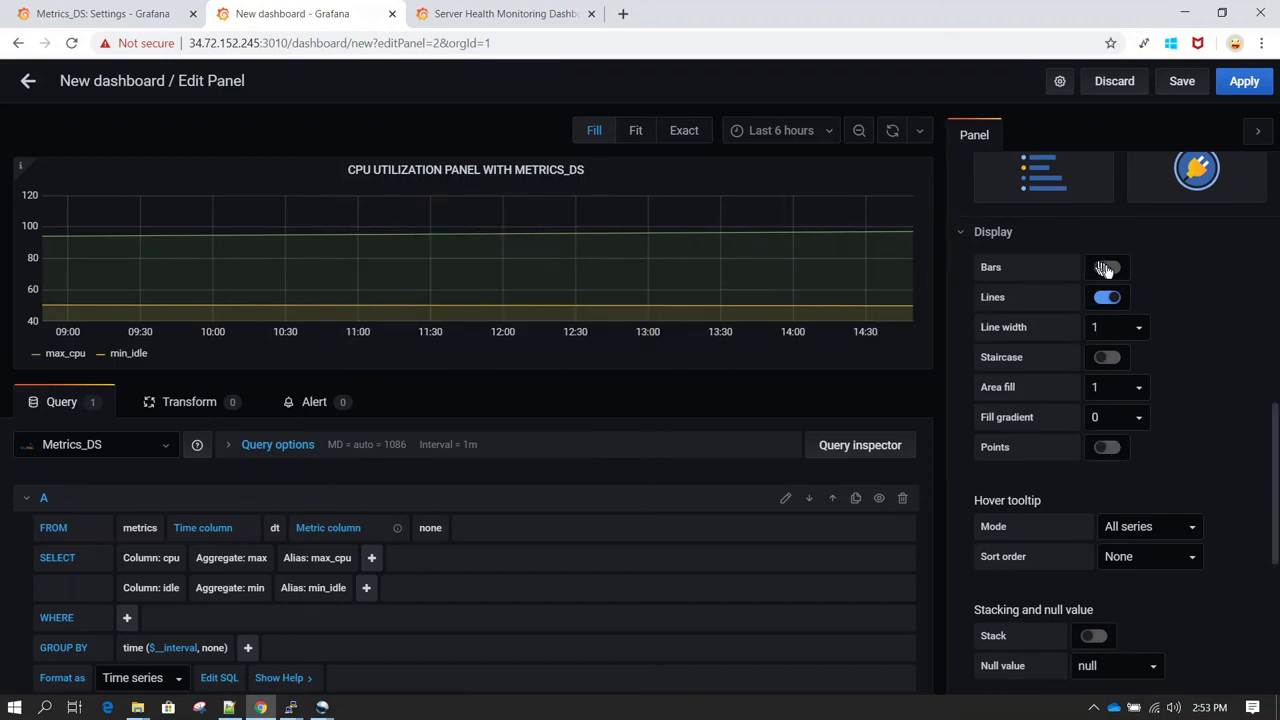
Turn on bars, keep lines enabled, and set the line width to 7
left_click(1113, 270)
left_click(1102, 300)
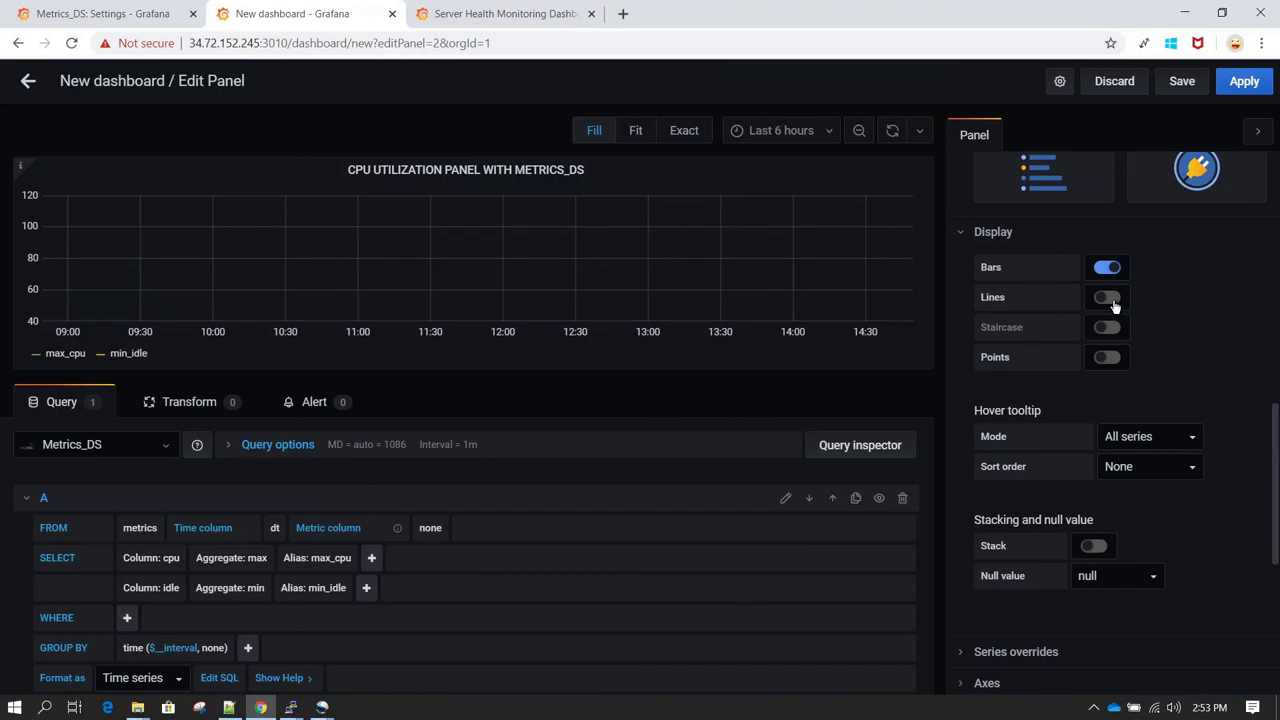
left_click(1107, 298)
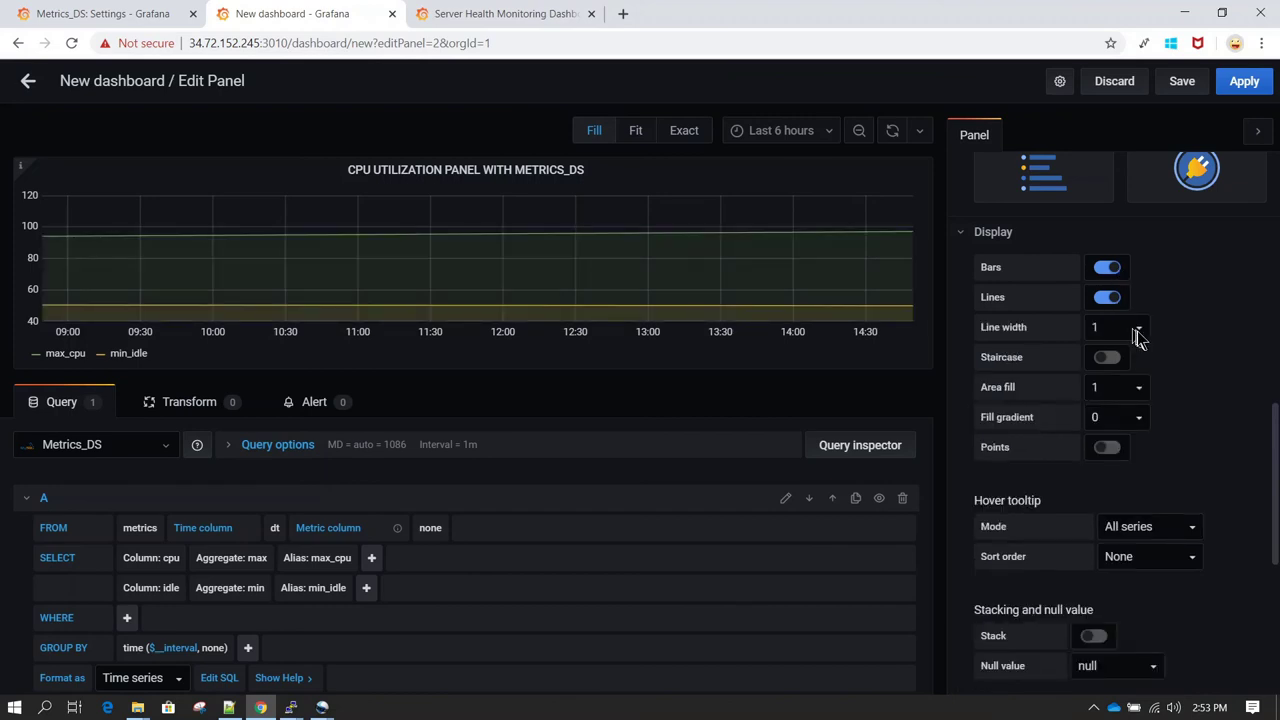
left_click(1140, 330)
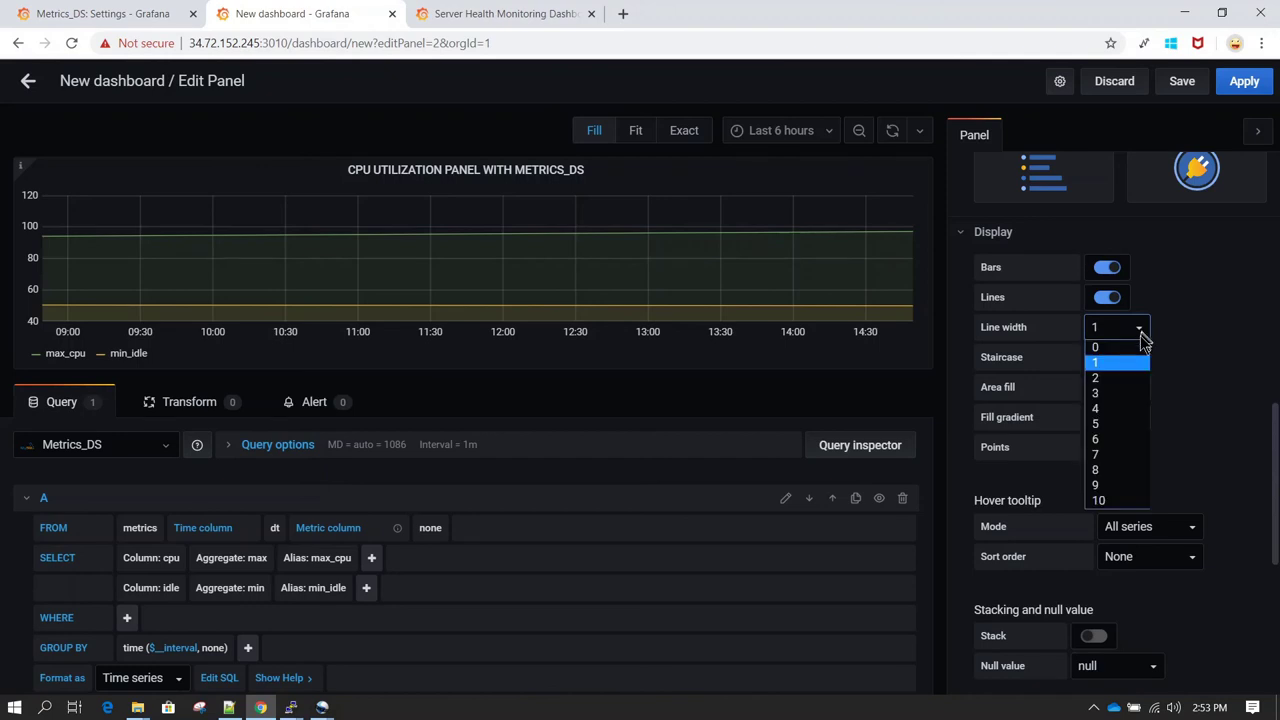
left_click(1106, 456)
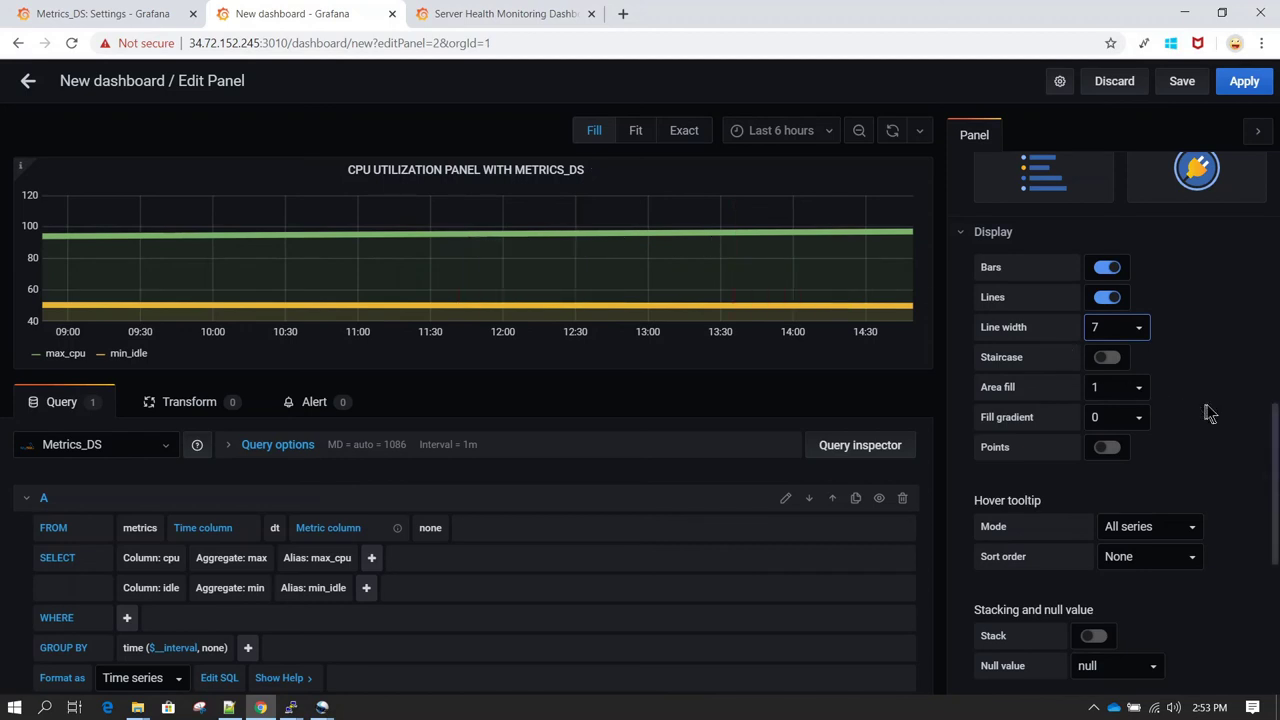
Set area fill 4 and fill gradient 2, and show points with radius 3
left_click(1140, 388)
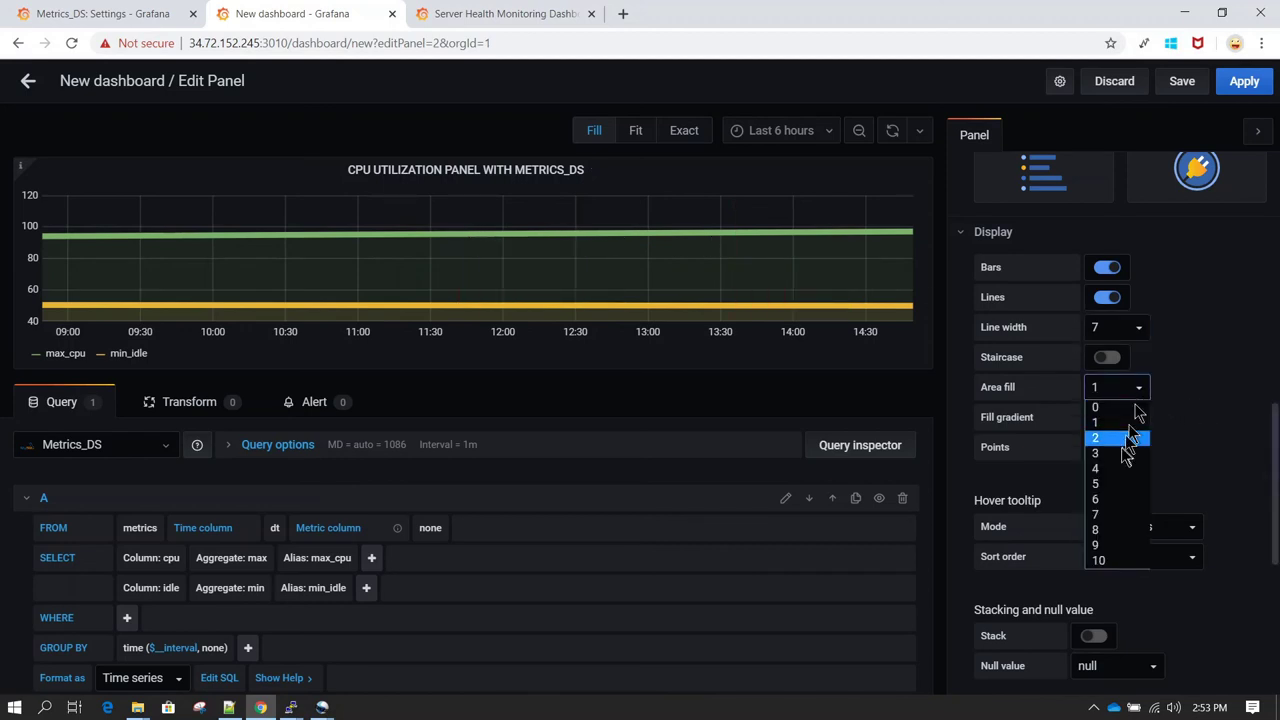
left_click(1113, 469)
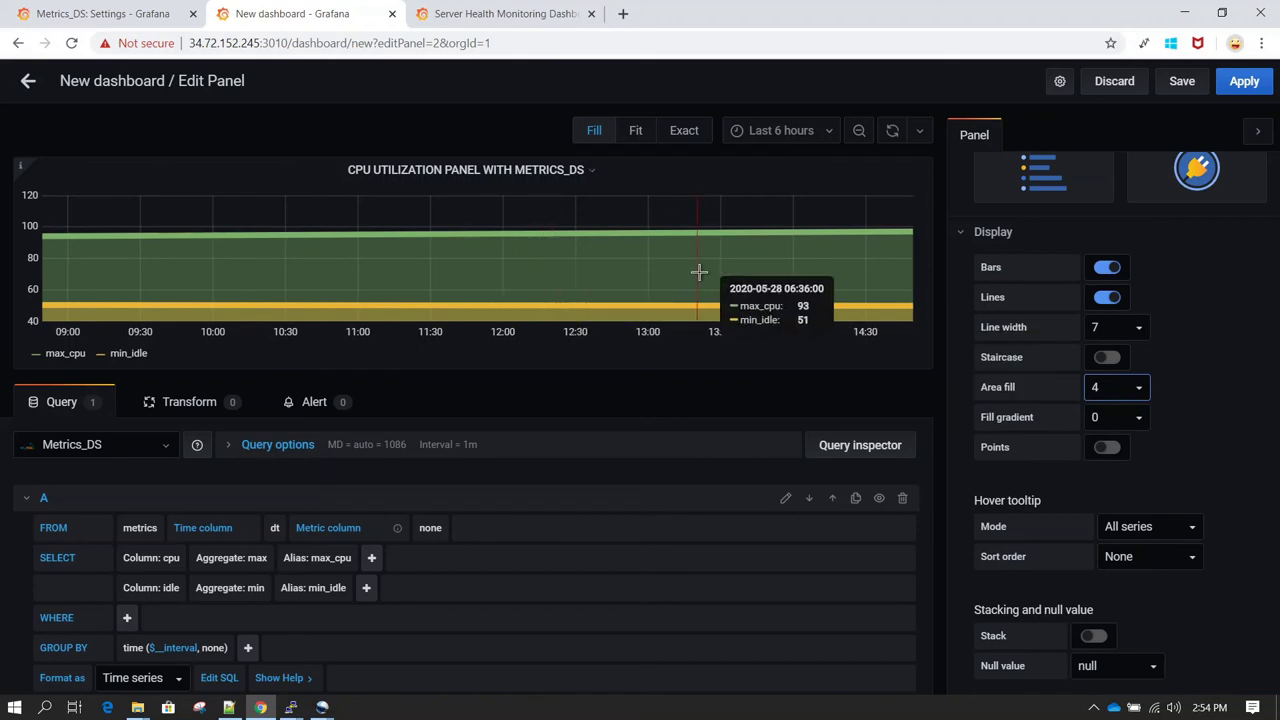
left_click(1138, 420)
left_click(1110, 469)
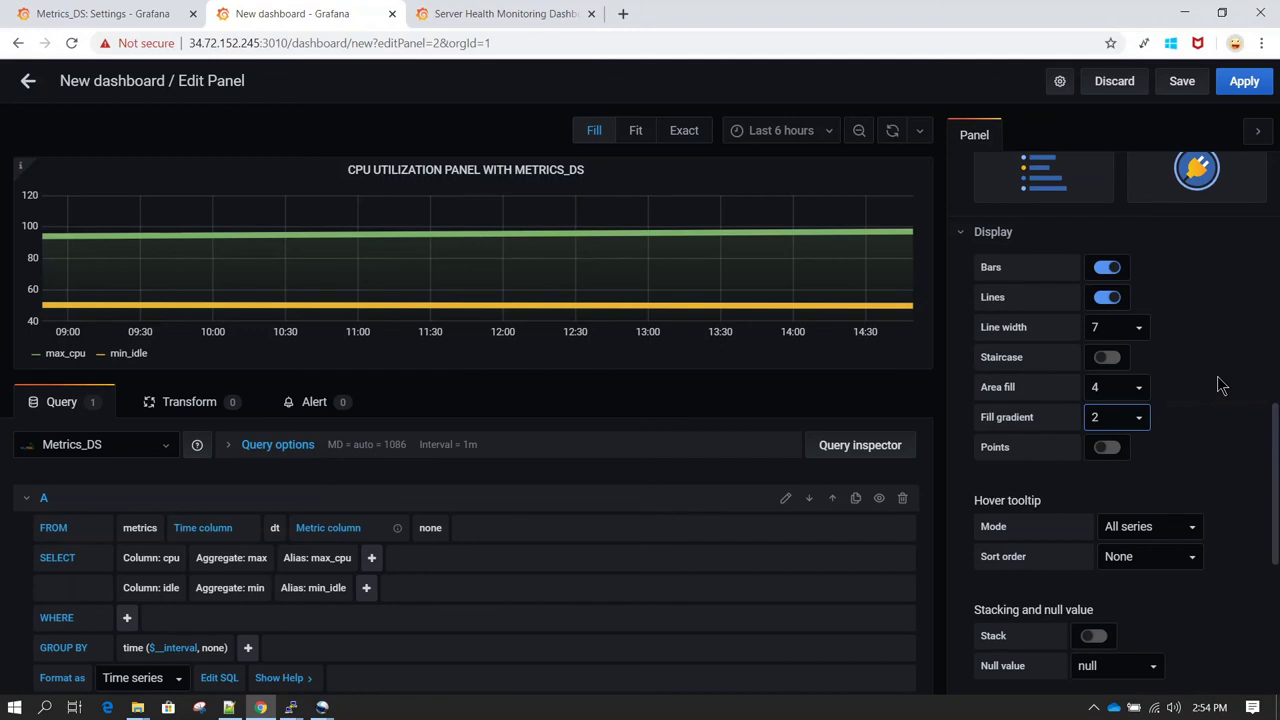
left_click(1115, 453)
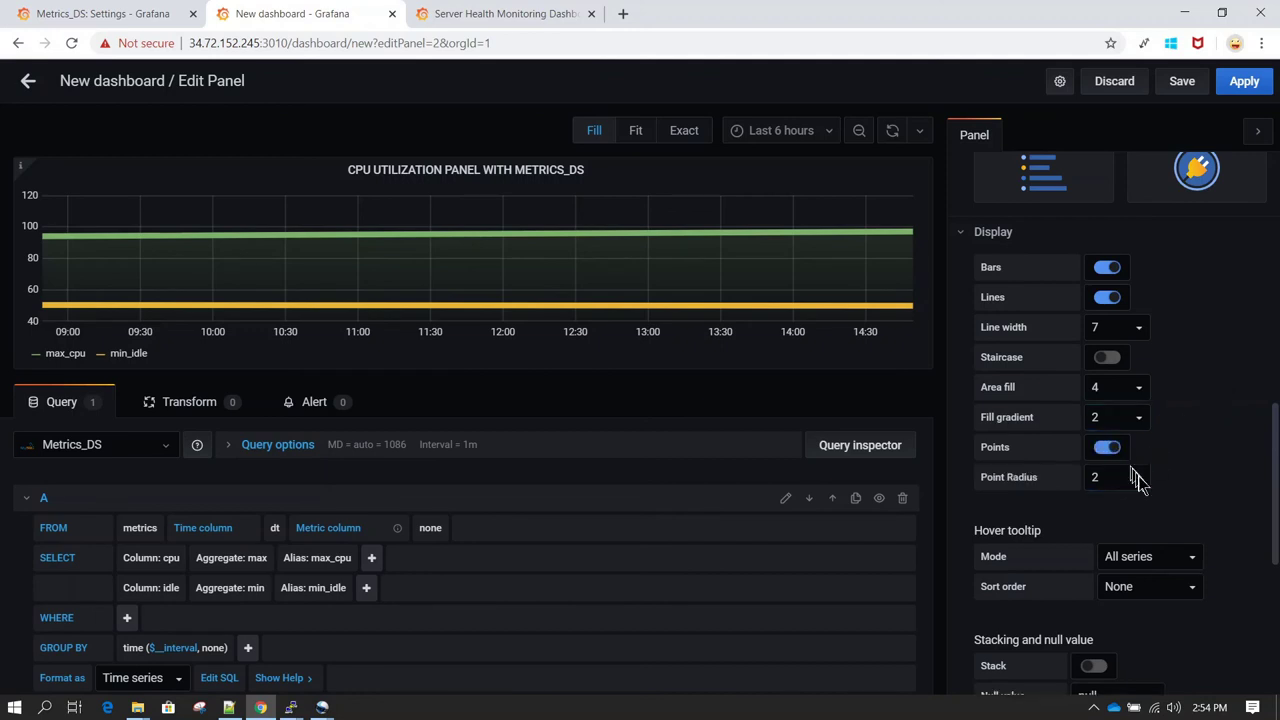
left_click(1141, 484)
left_click(1107, 545)
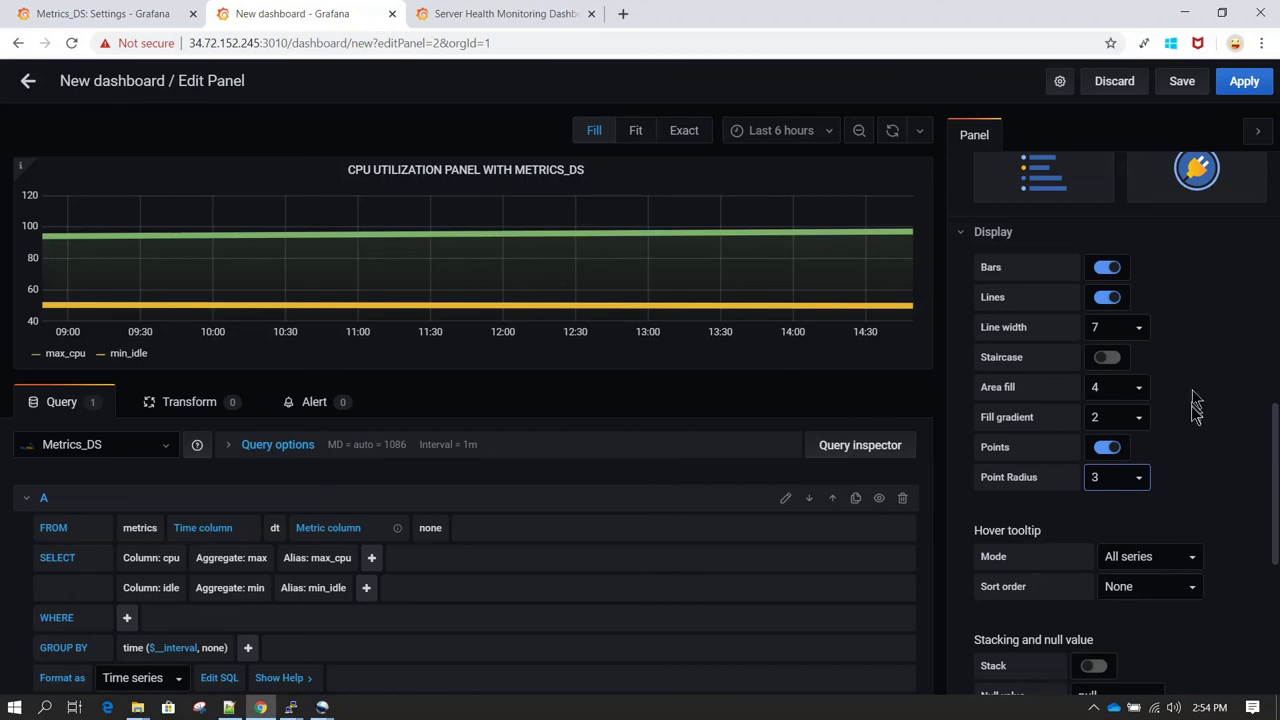
scroll(1194, 414, "down", 1)
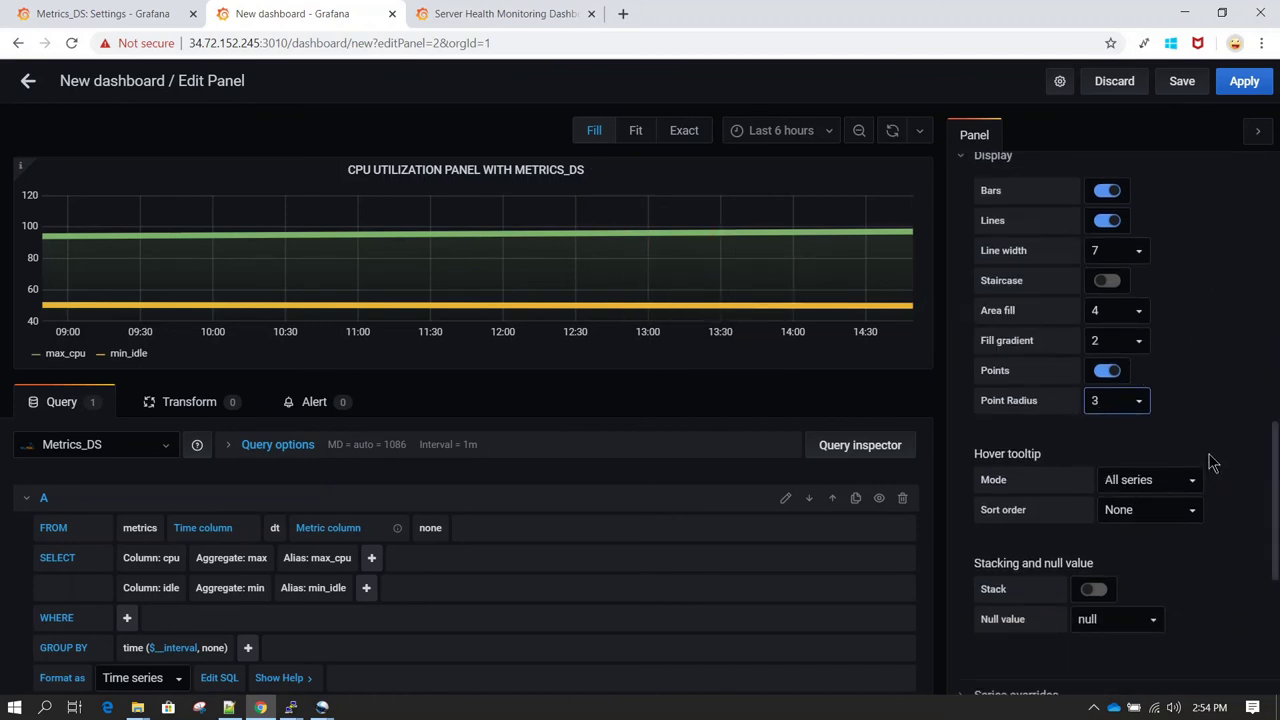
scroll(1212, 468, "down", 3)
scroll(1212, 462, "down", 3)
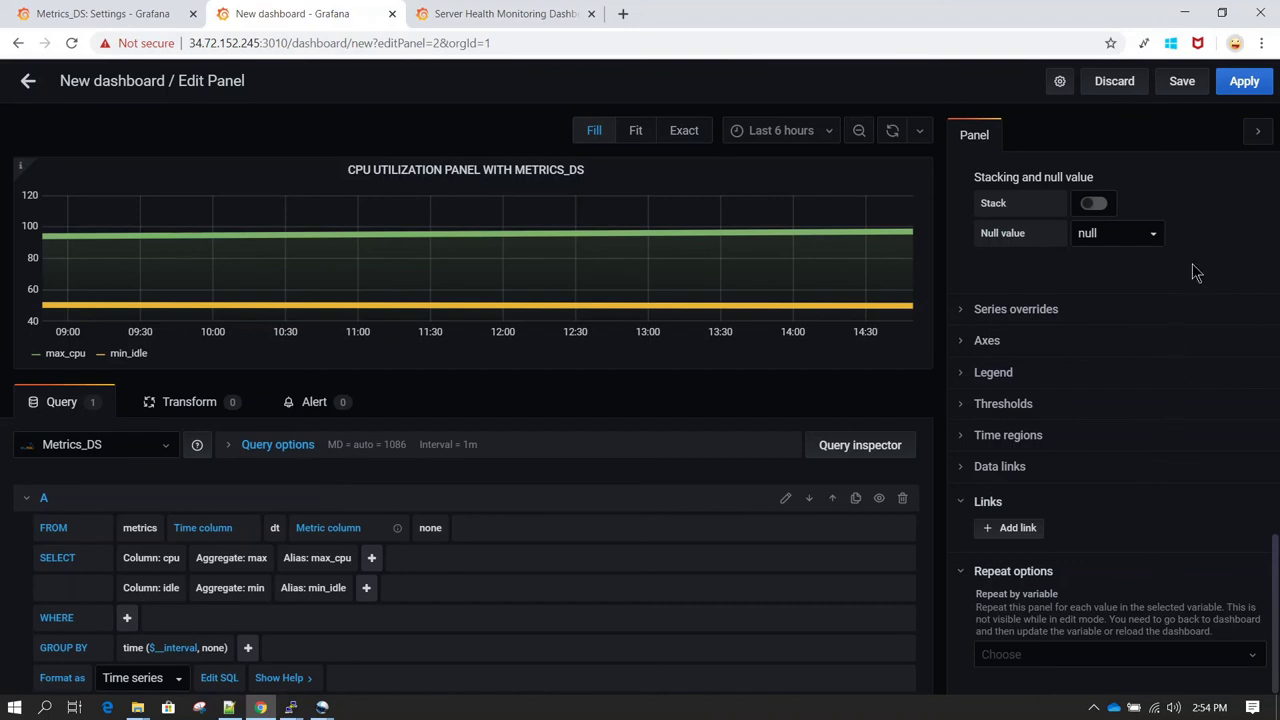
scroll(1192, 263, "up", 10)
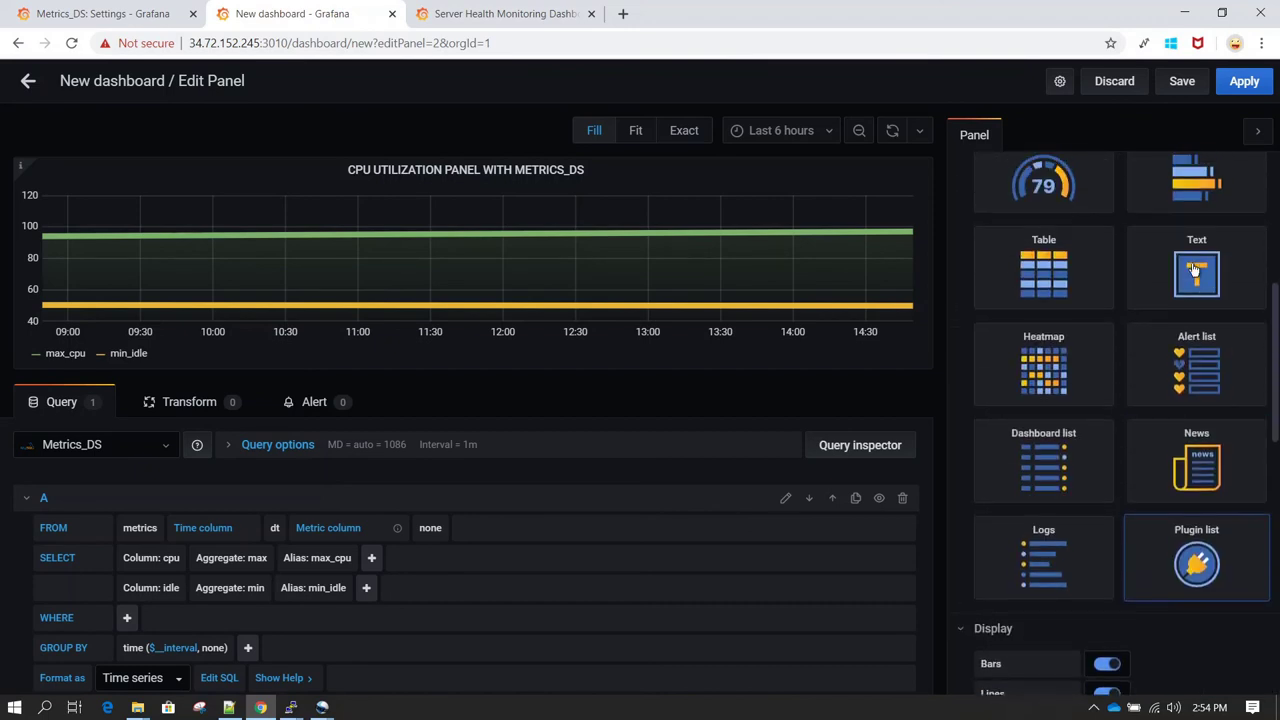
scroll(1192, 270, "up", 5)
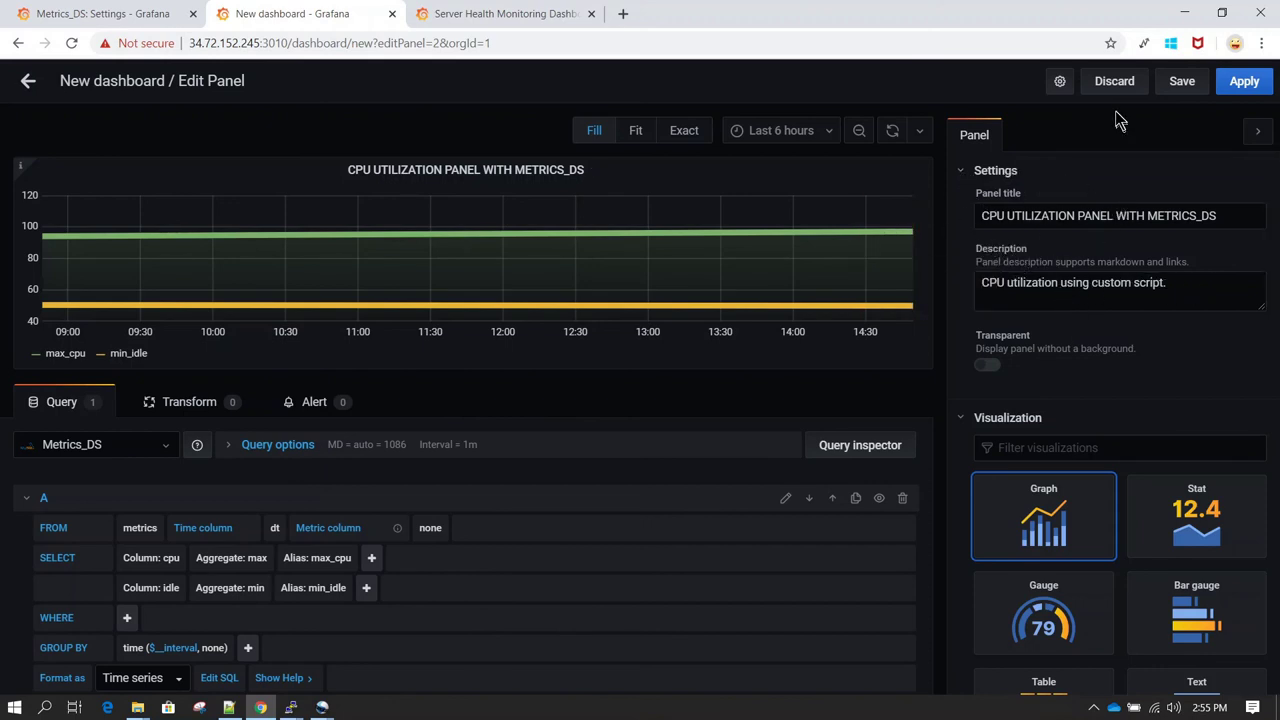
Save the dashboard as 'Example 01 - CPU UTILIZATION DASHBOARD' in the General folder
left_click(1183, 84)
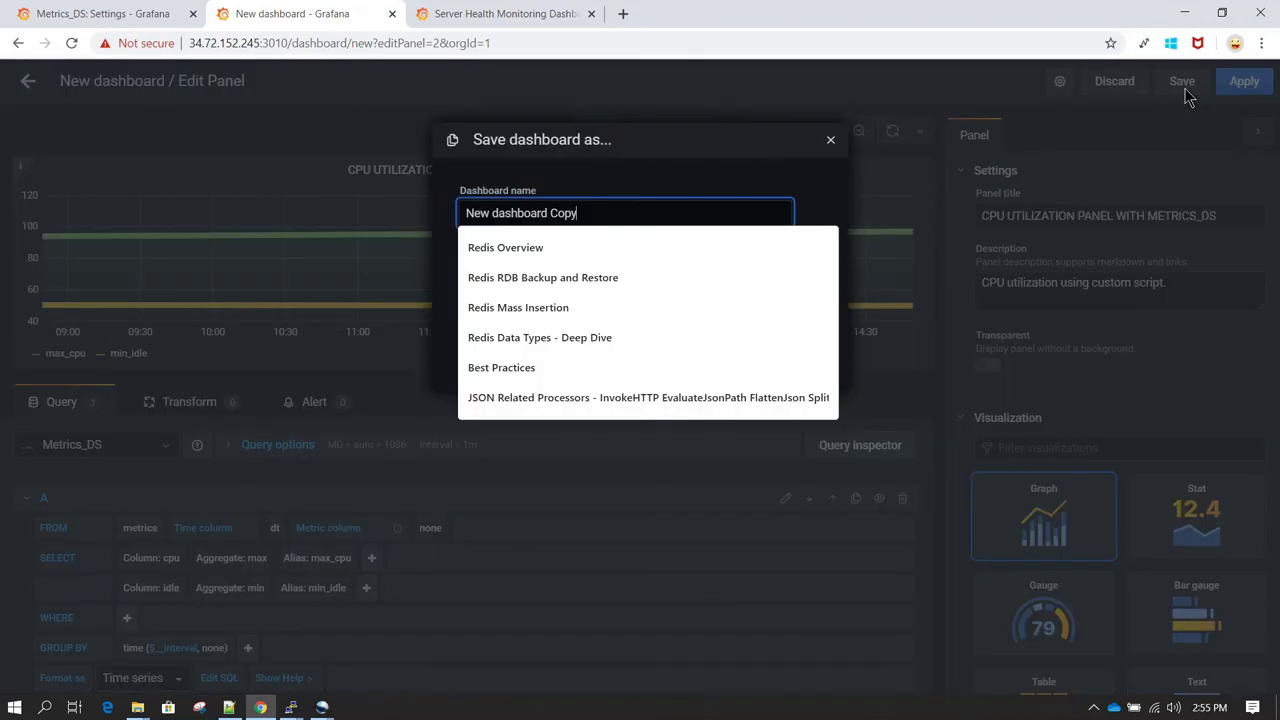
left_click(565, 212)
key("ctrl+a")
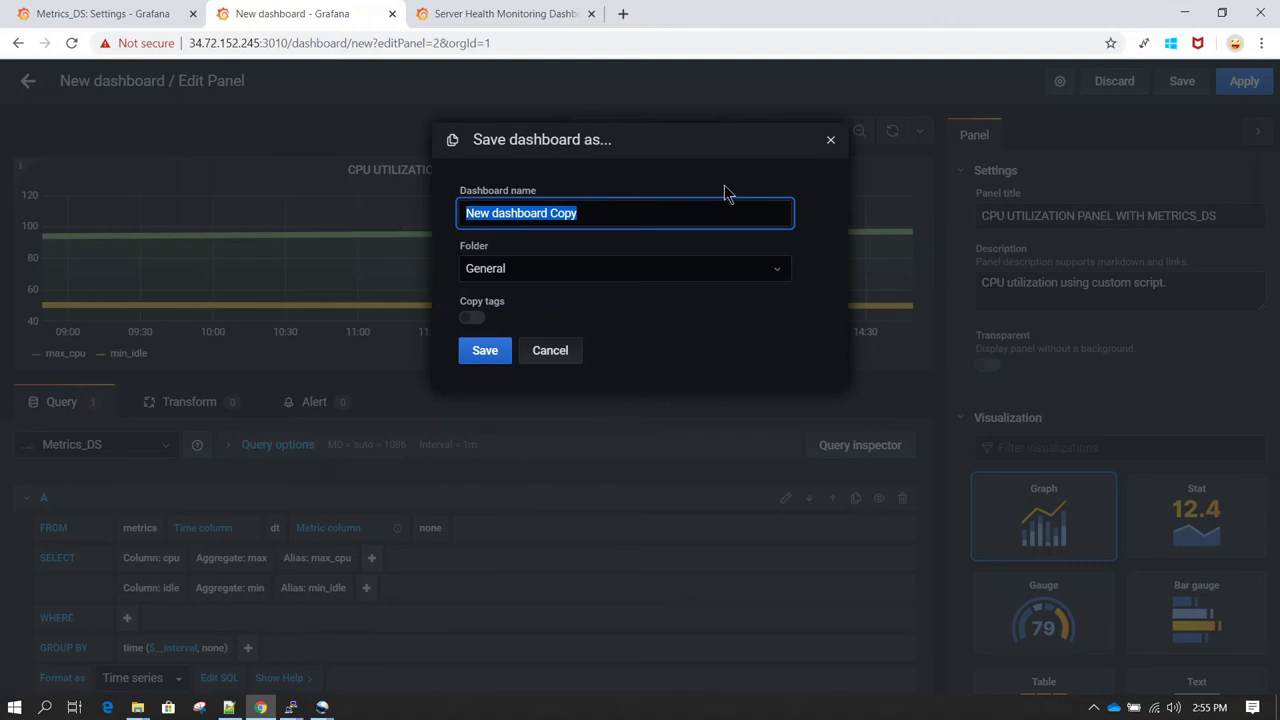
type("Example 01 - CPU UTILIZA")
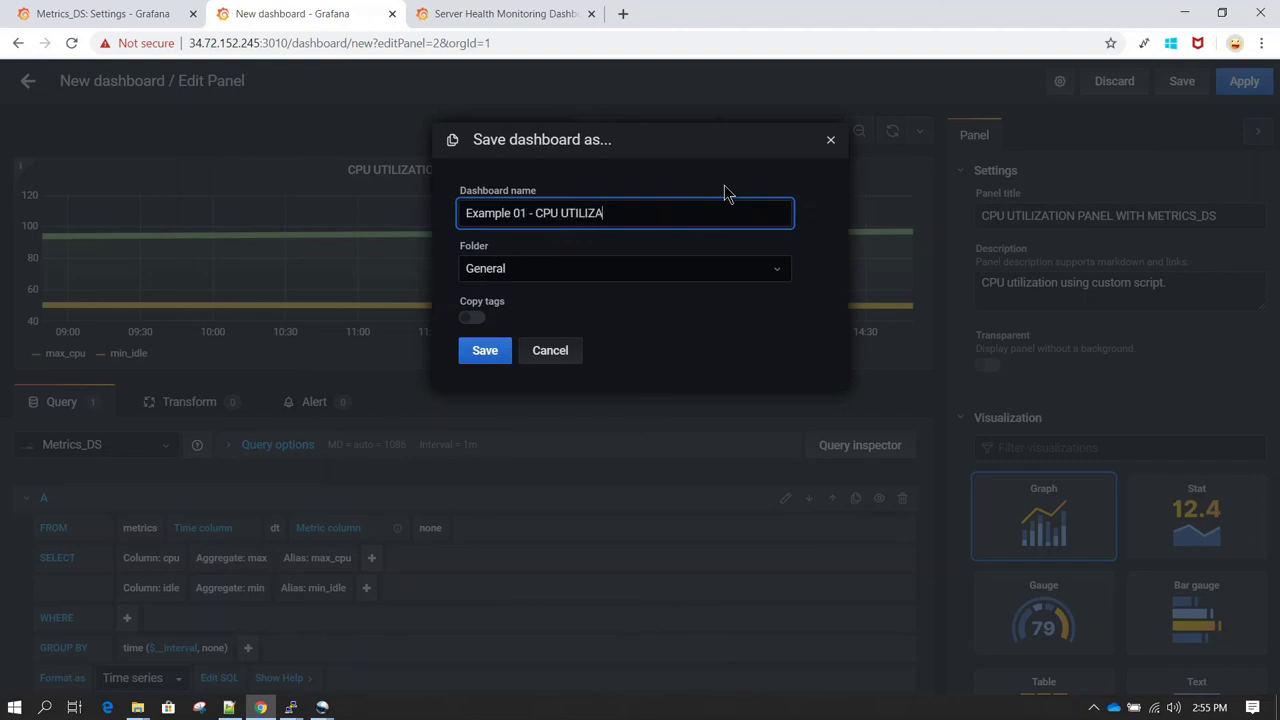
type("TION DASHBOARD")
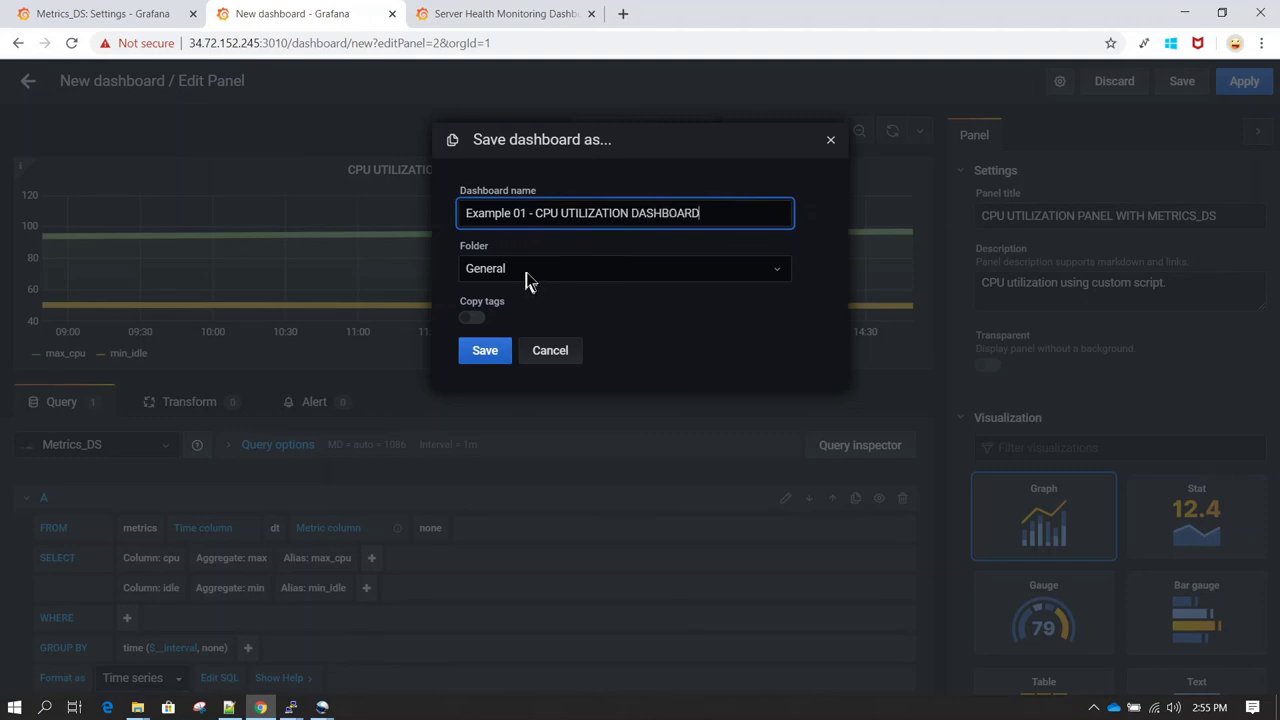
left_click(652, 270)
left_click(651, 269)
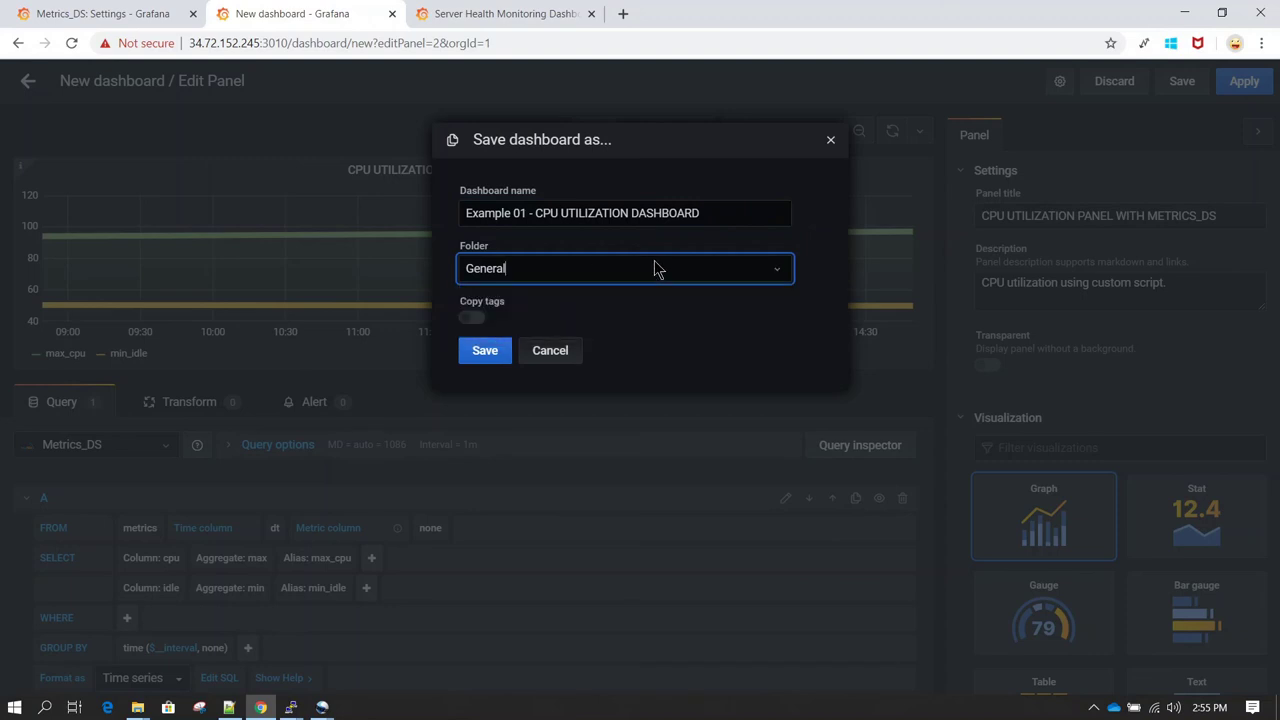
left_click(485, 350)
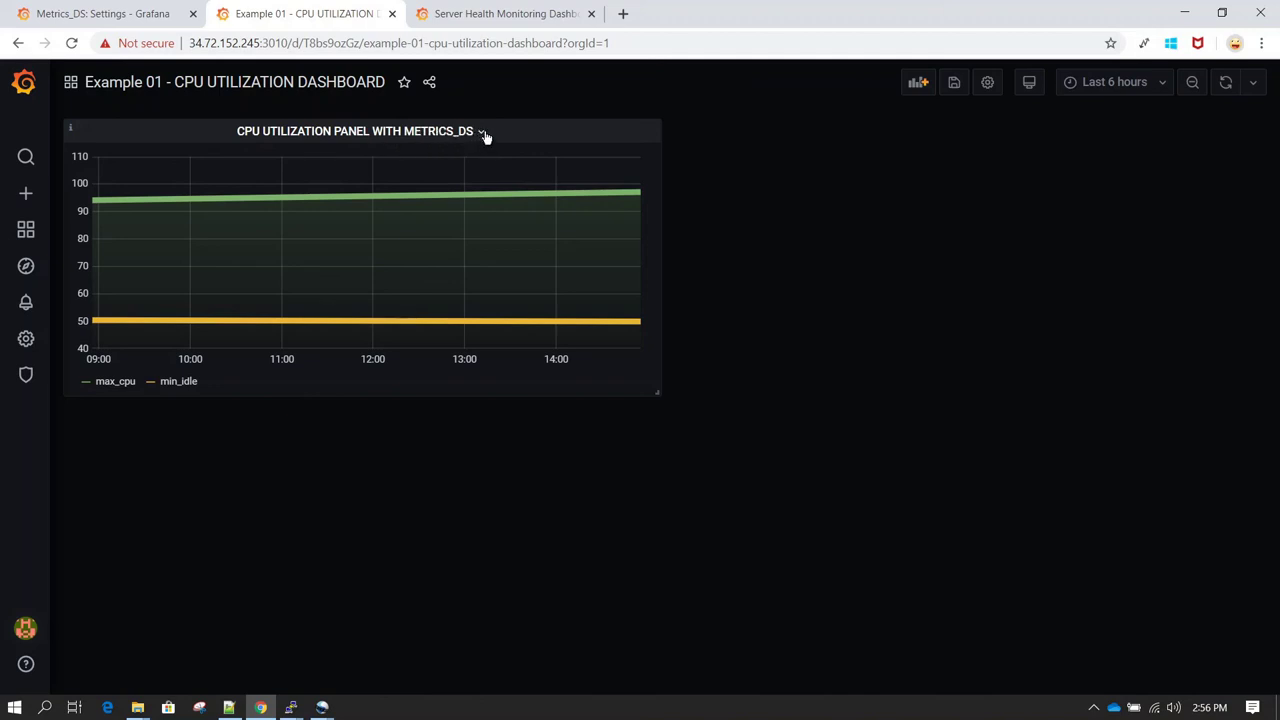
Duplicate the CPU utilization panel via More > Duplicate and edit the copy
left_click(483, 133)
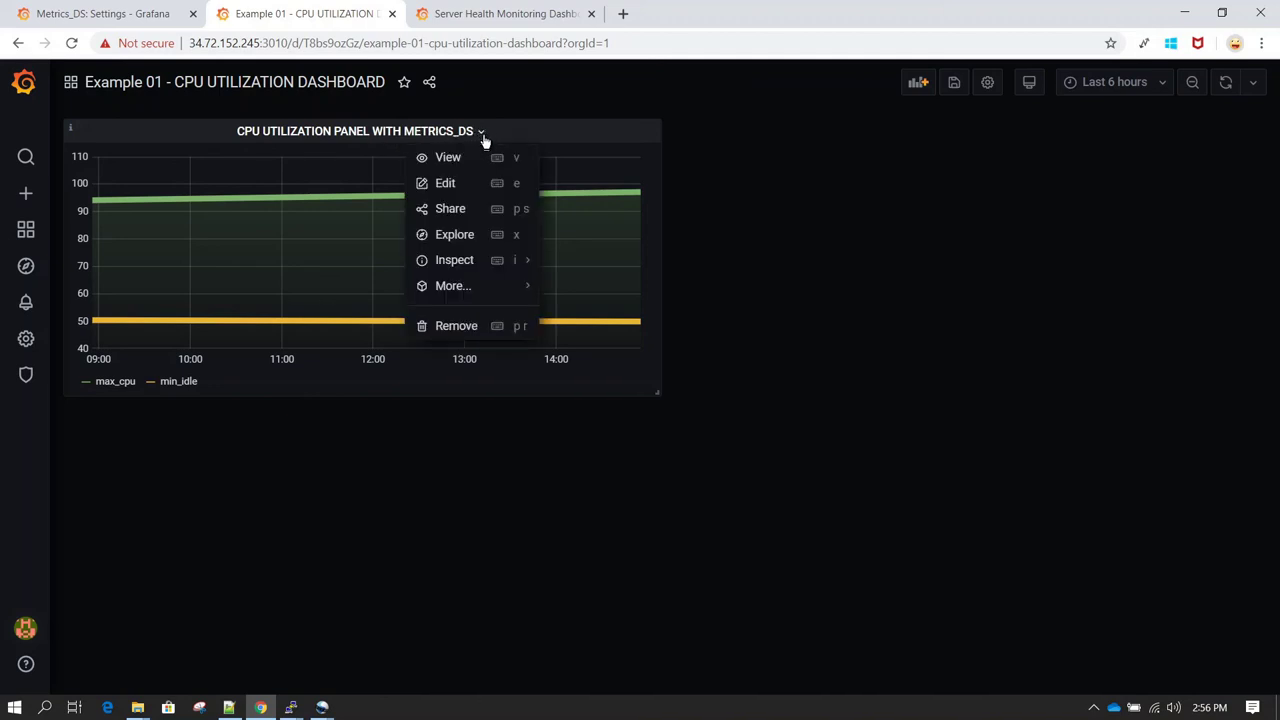
mouse_move(477, 288)
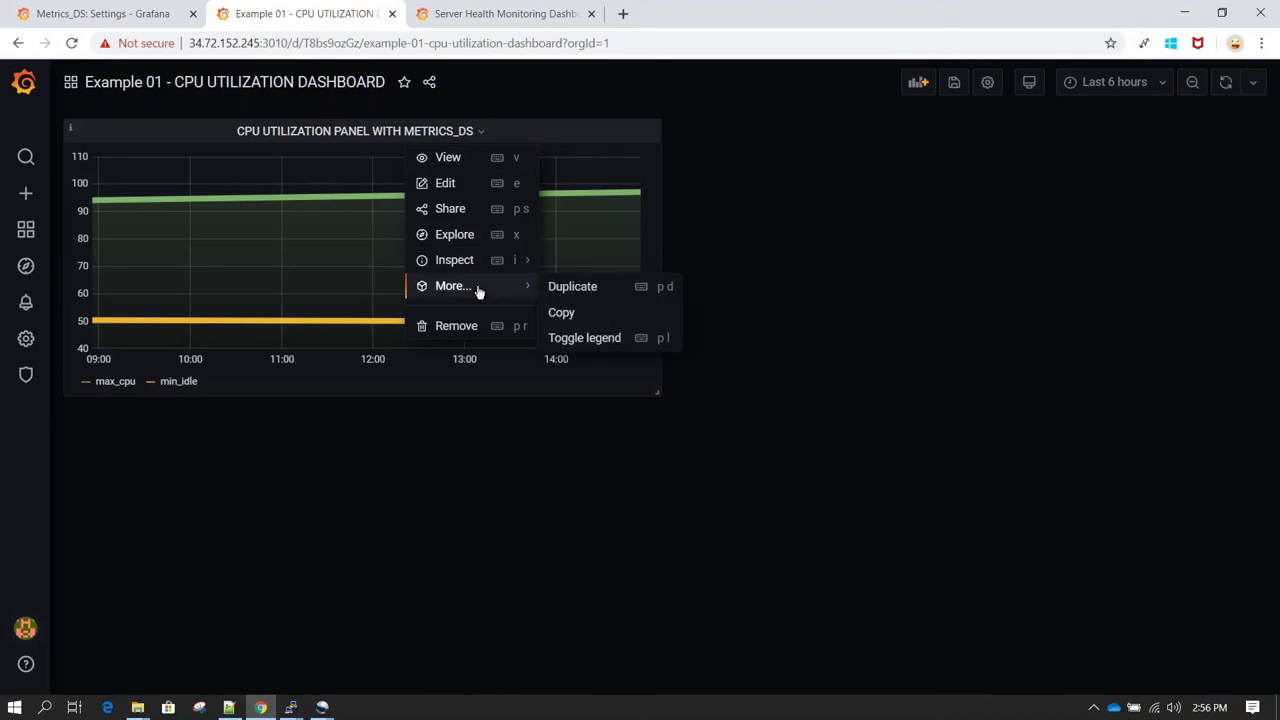
left_click(624, 294)
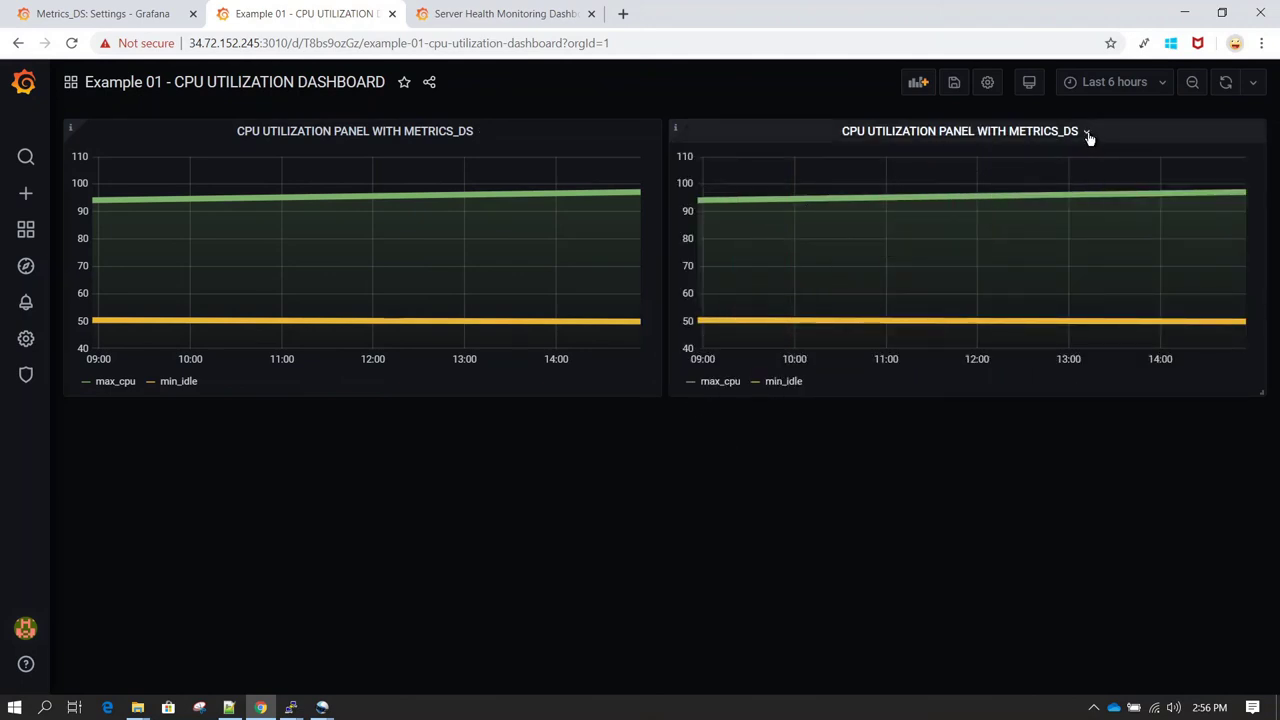
left_click(1086, 134)
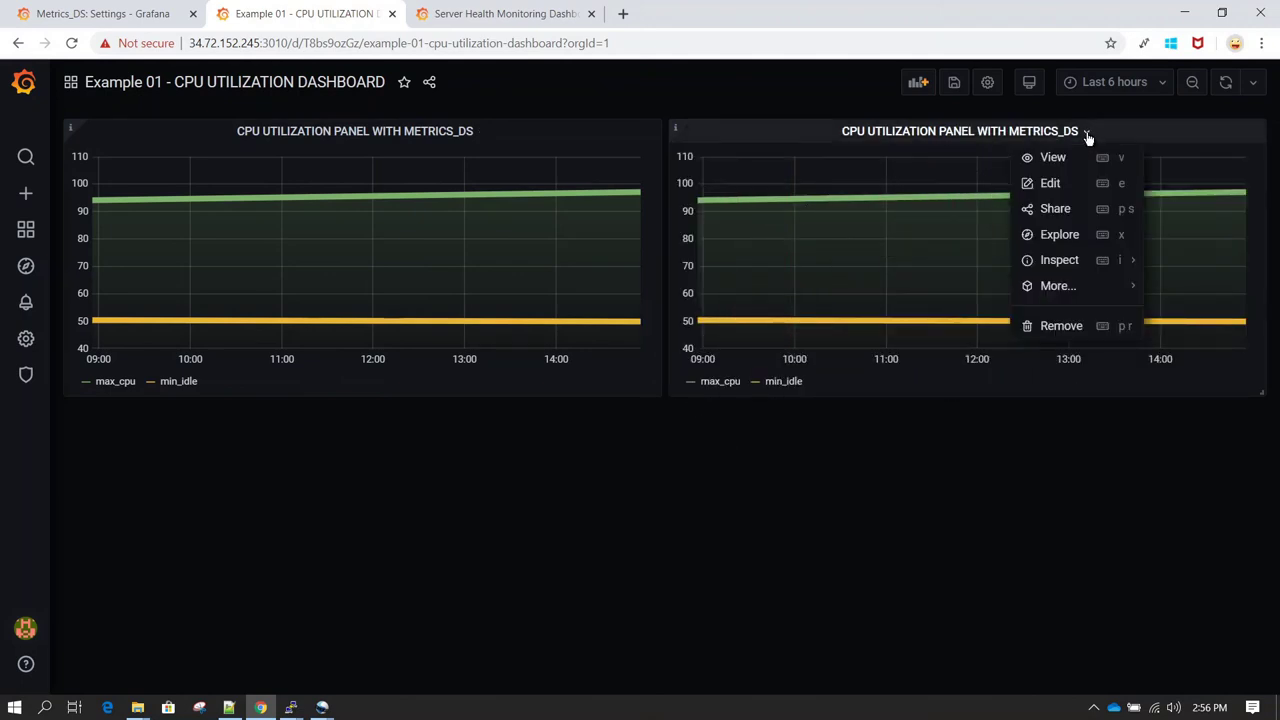
left_click(1050, 184)
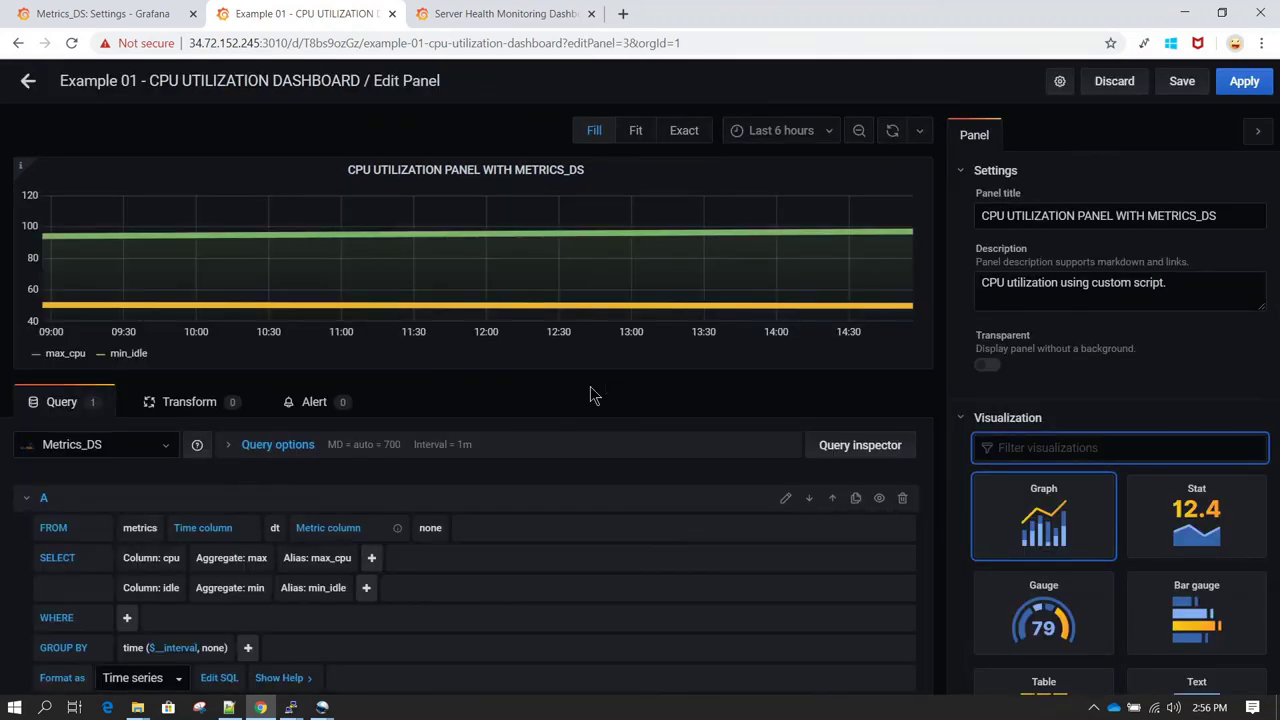
Aggregate the cpu column by min and remove the idle column from the query
scroll(470, 455, "down", 1)
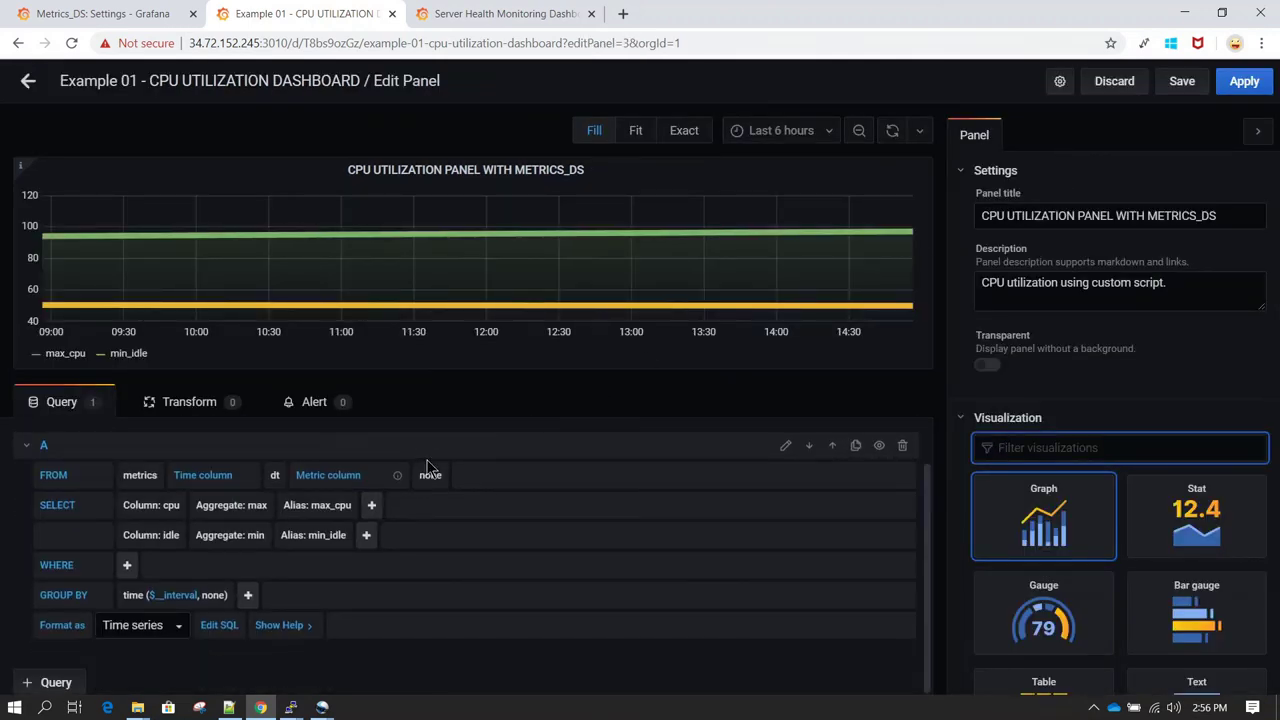
left_click(262, 508)
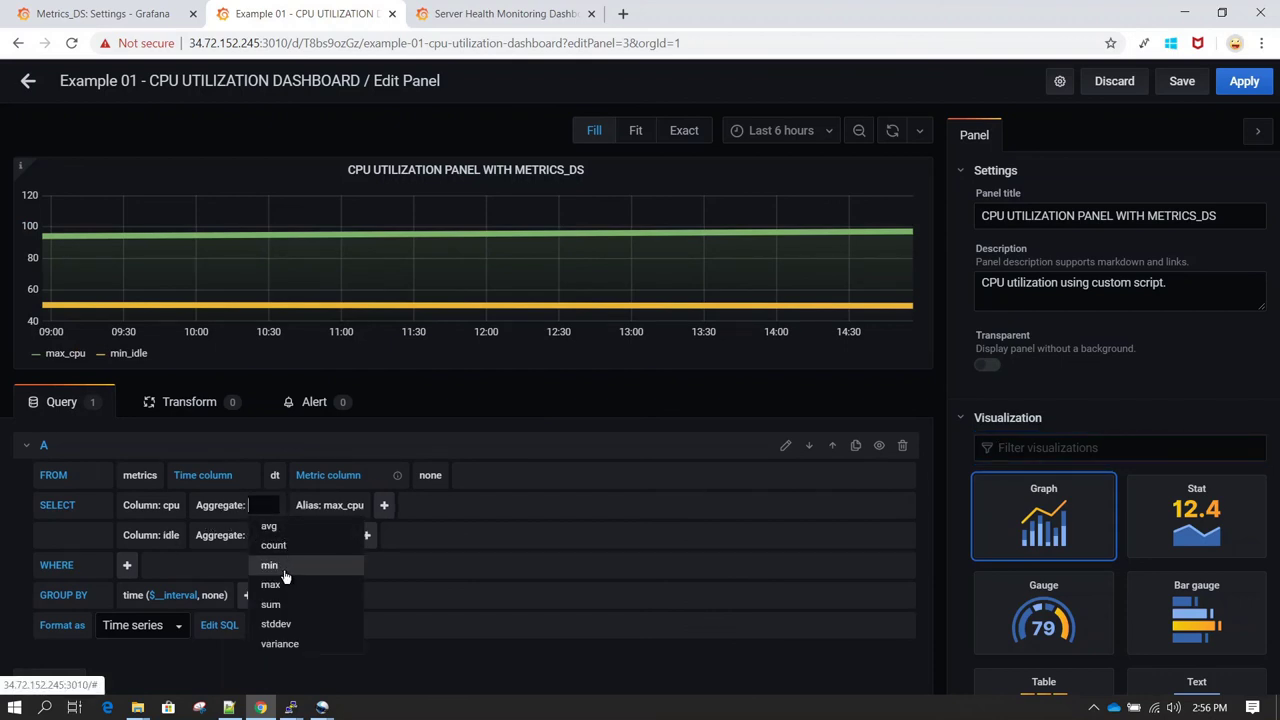
left_click(284, 575)
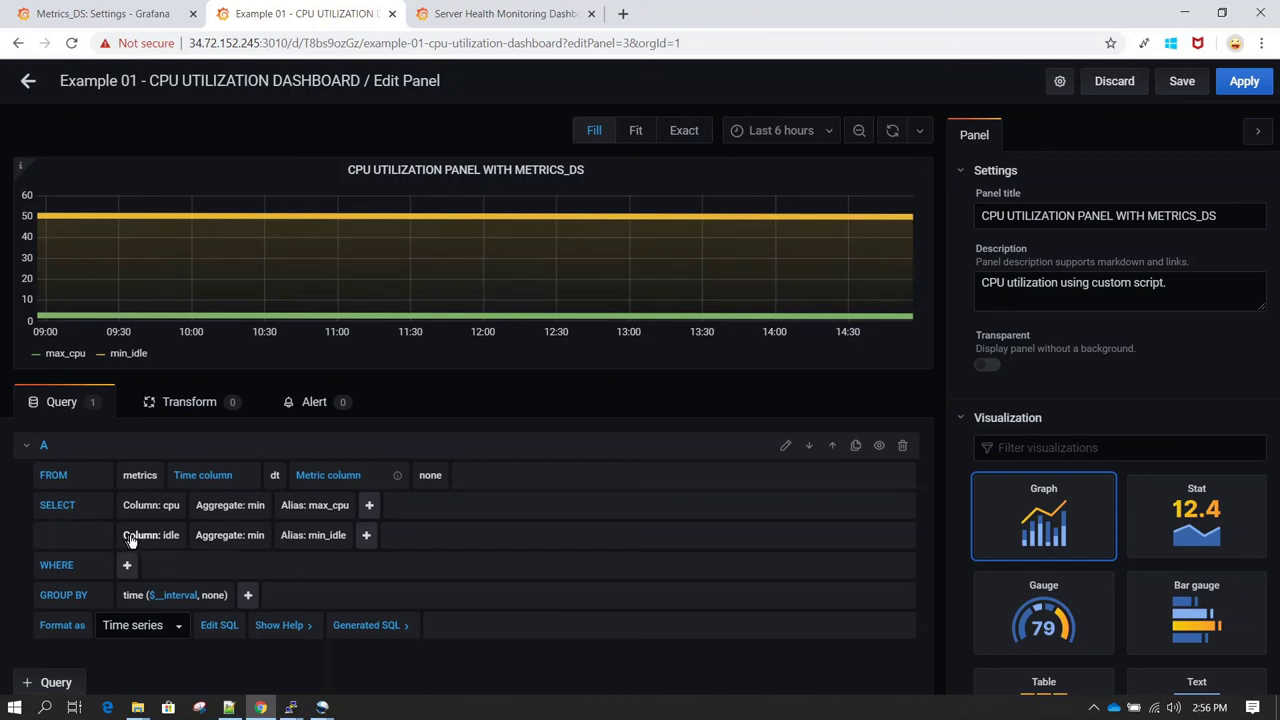
left_click(143, 538)
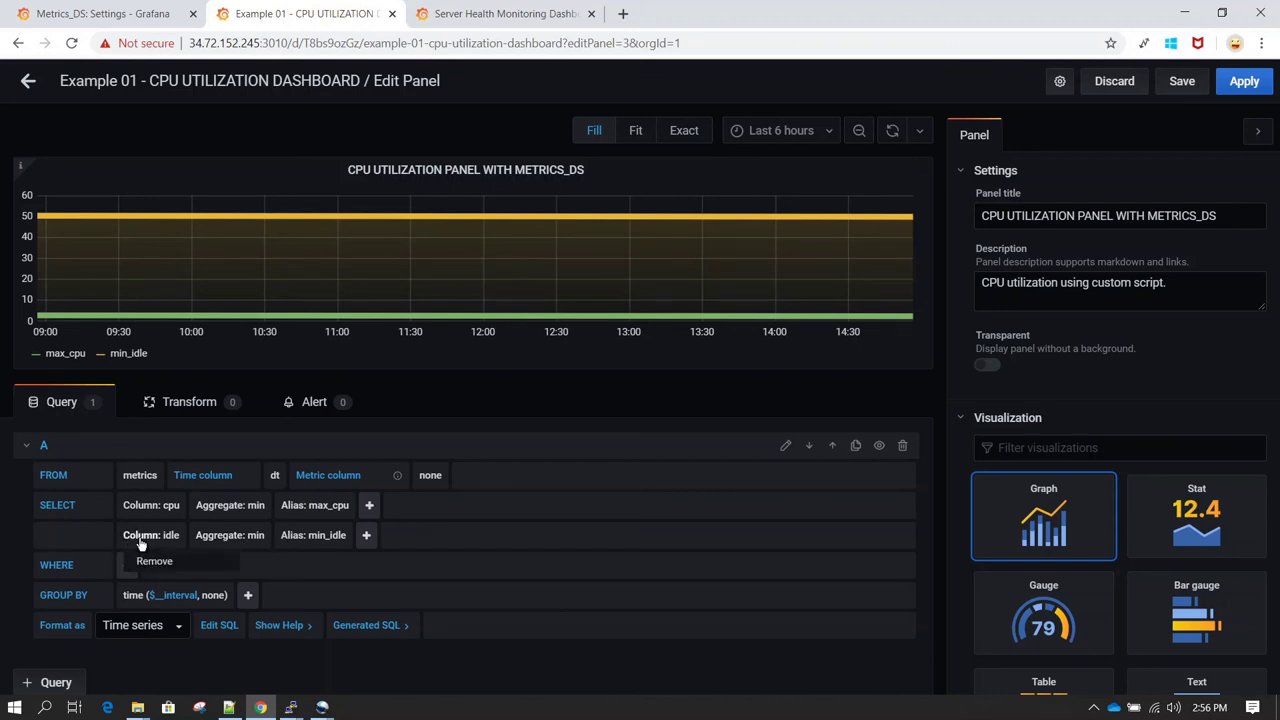
left_click(152, 562)
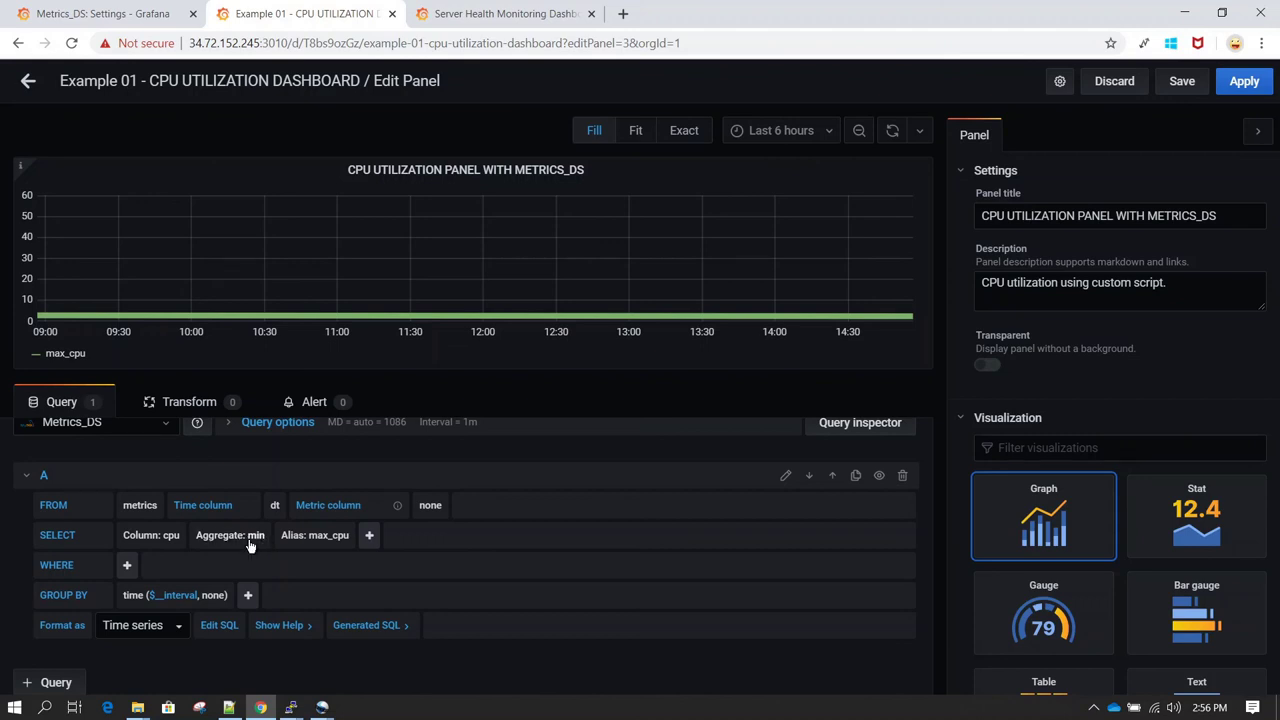
Change the series alias from max_cpu to min_cpu, then bring up the save dialog
left_click(332, 537)
left_click(322, 537)
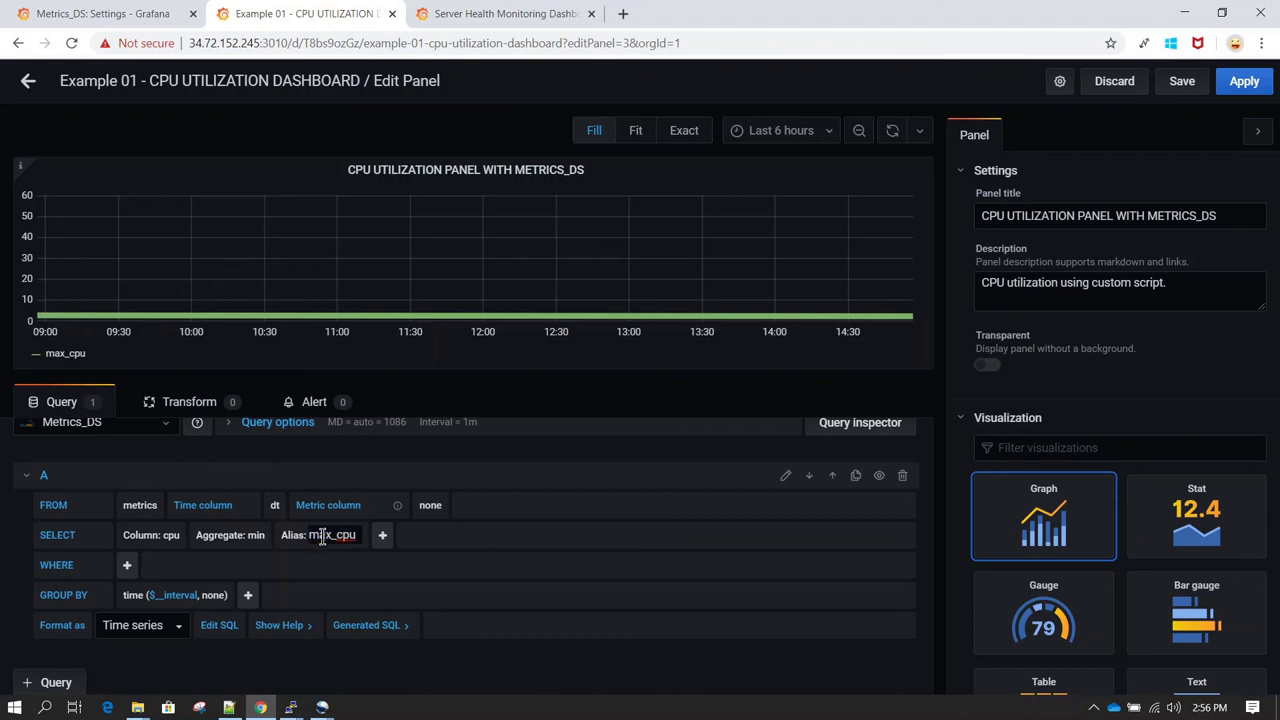
key("shift+Home")
key("shift+Right")
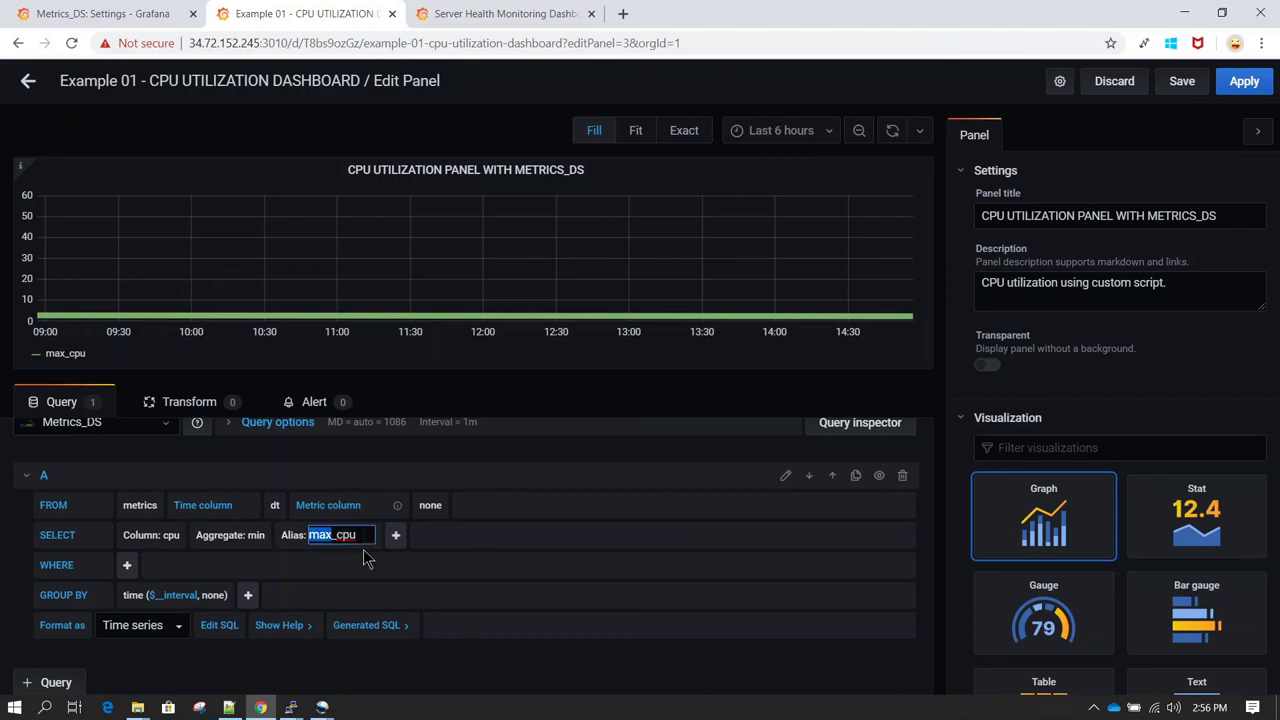
key("BackSpace")
type("MIN")
key("BackSpace")
key("BackSpace")
key("BackSpace")
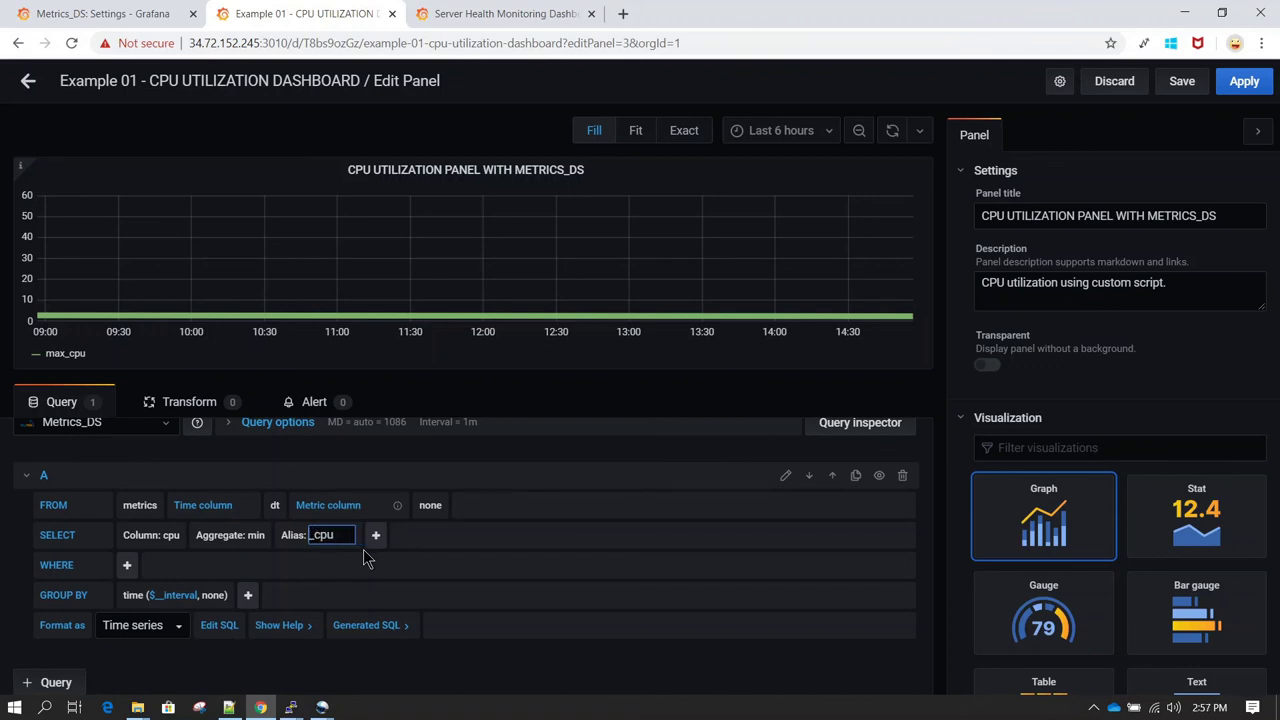
type("min")
left_click(544, 572)
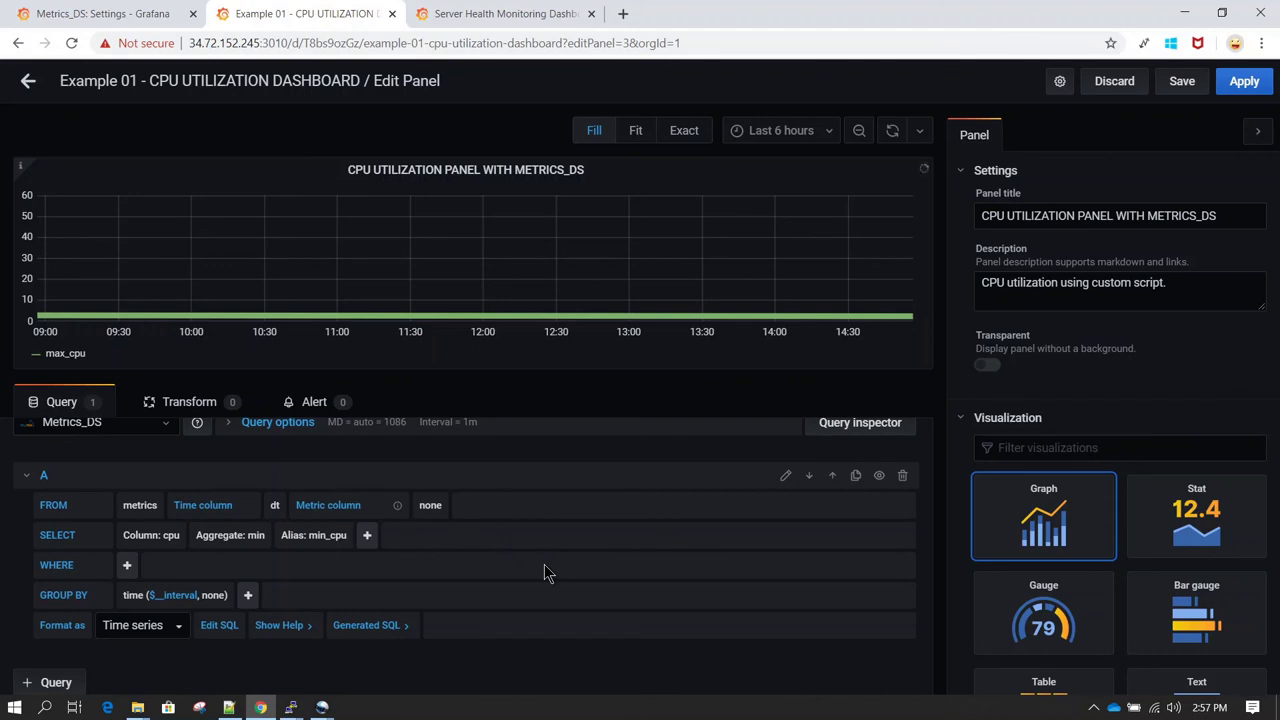
left_click(1184, 84)
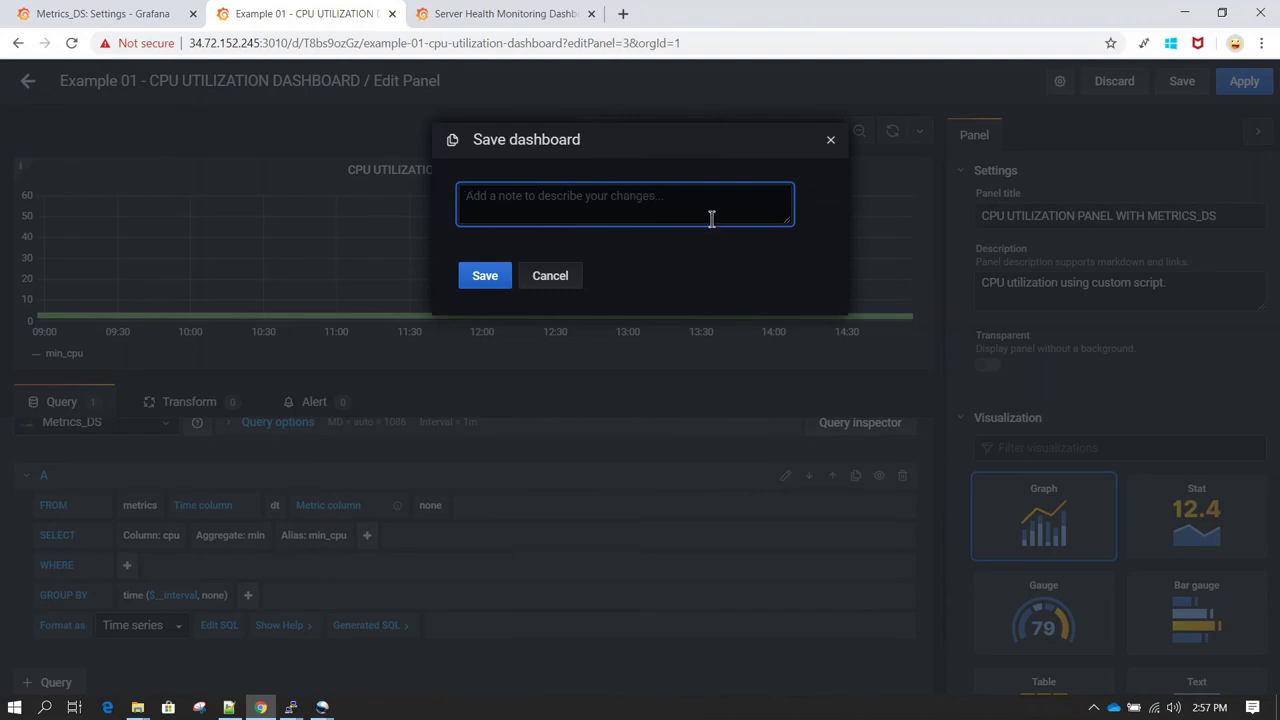
Save the dashboard with the note 'Adding minimum cpu utilization panel'
type("Add")
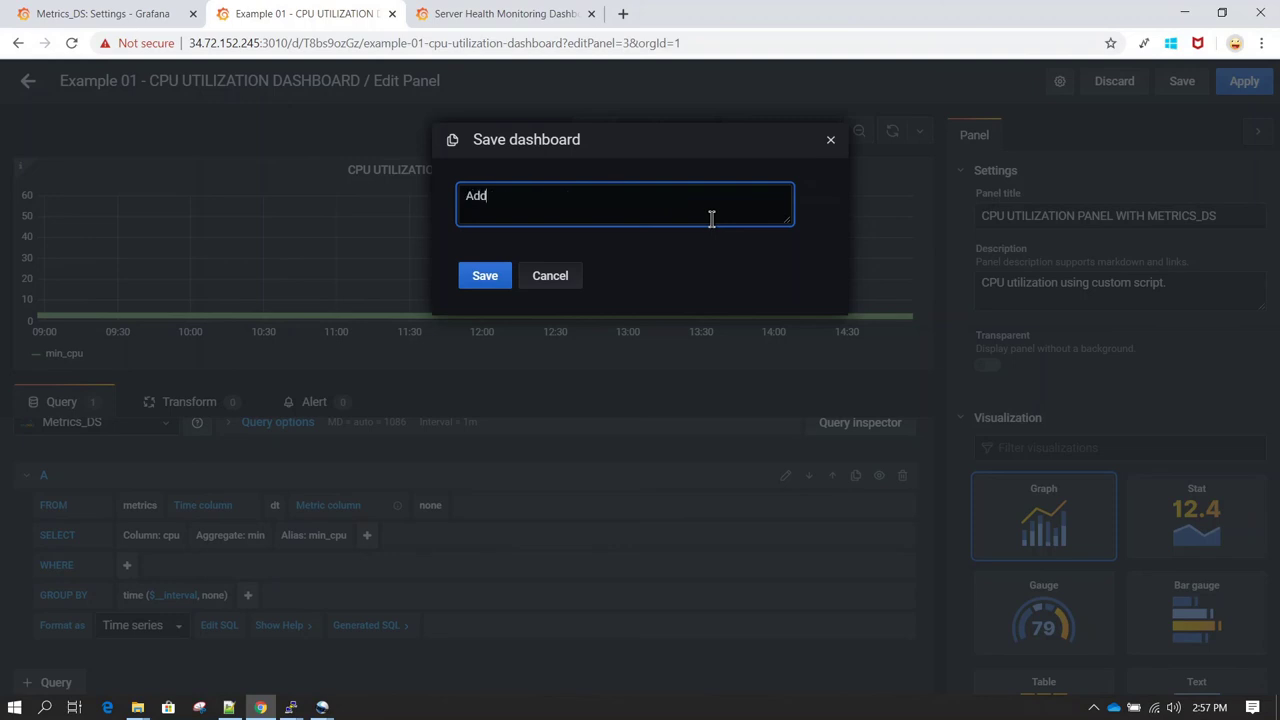
type("ing minimum cpu utilization panel")
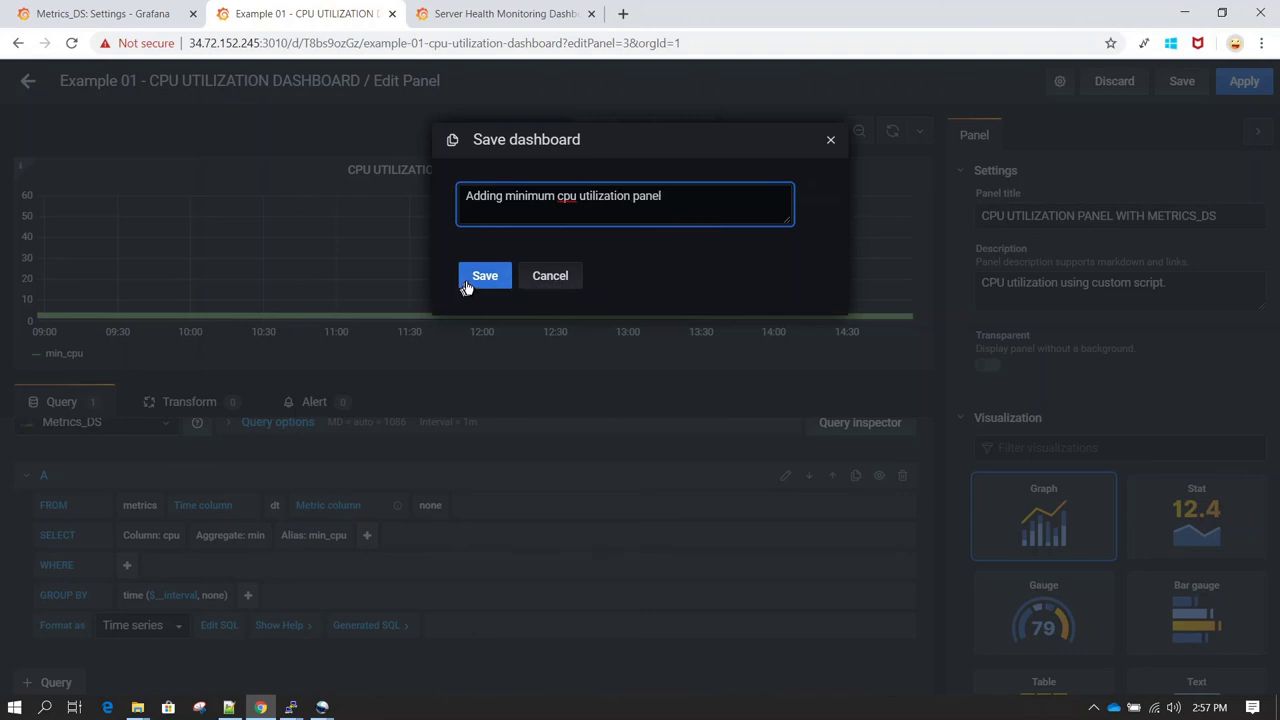
left_click(472, 279)
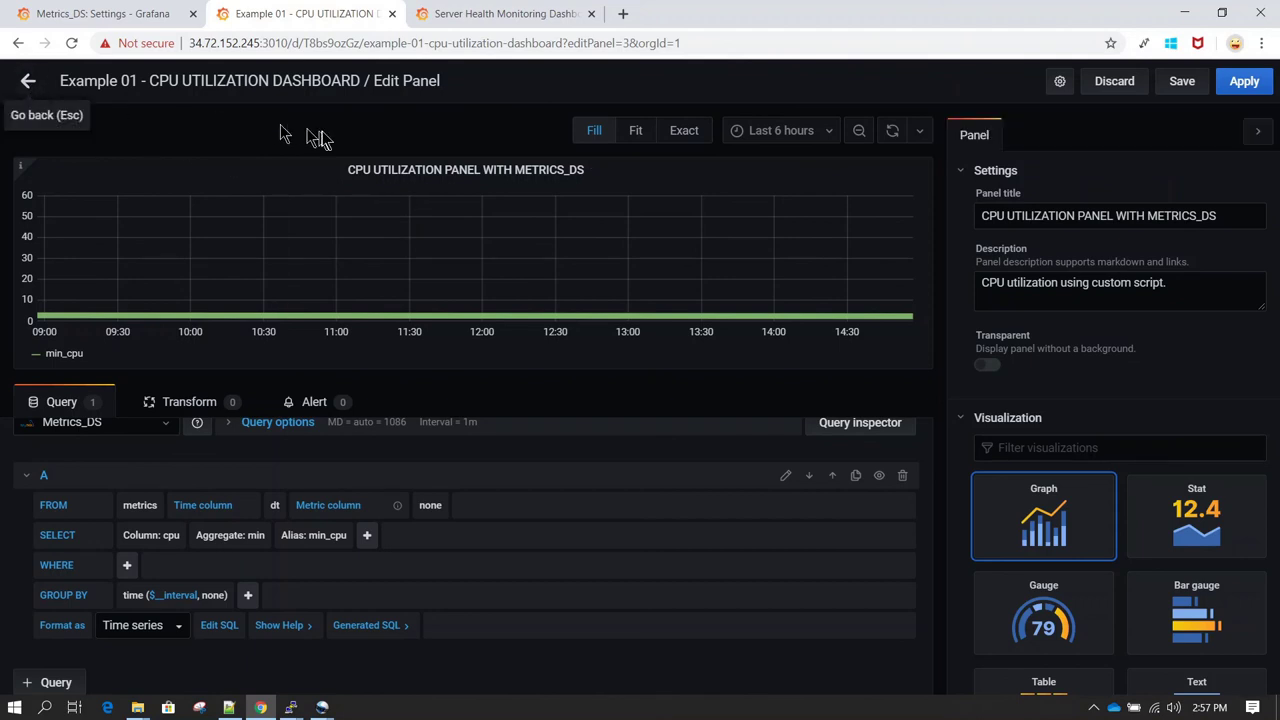
Return to the dashboard and move the min_cpu panel beneath the max_cpu/min_idle panel
left_click(28, 82)
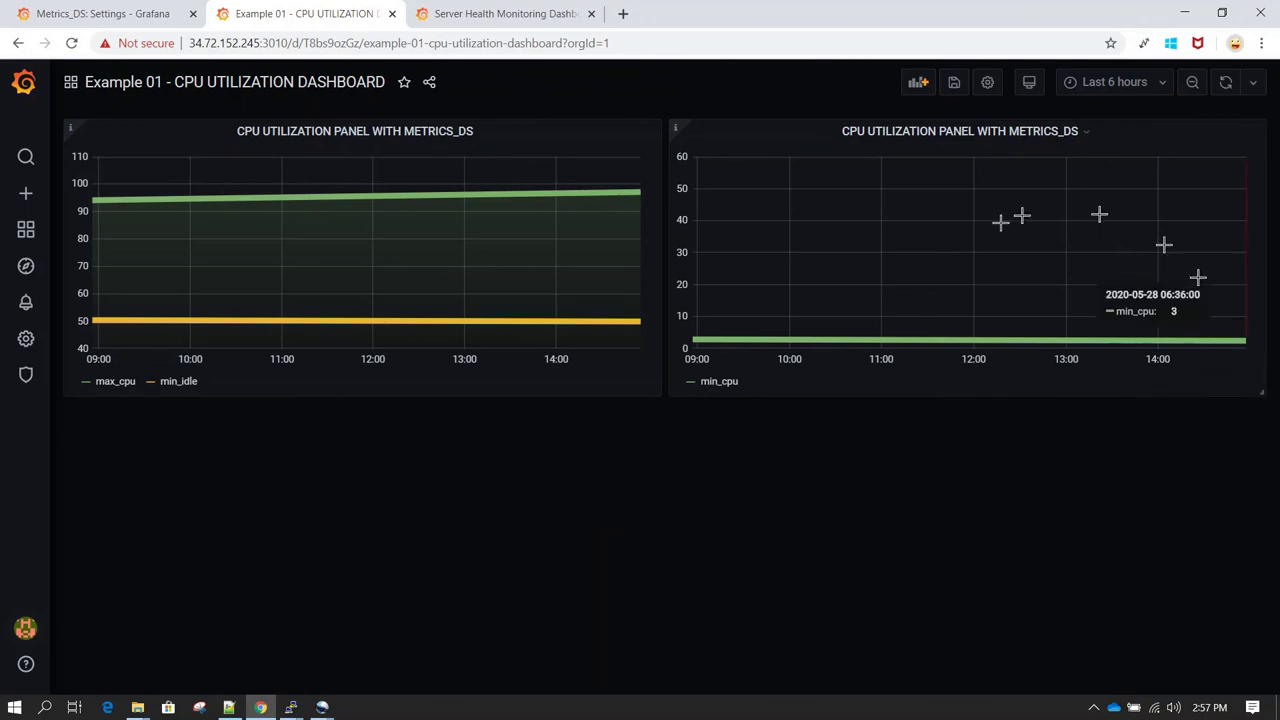
left_click_drag(1262, 393, 930, 333)
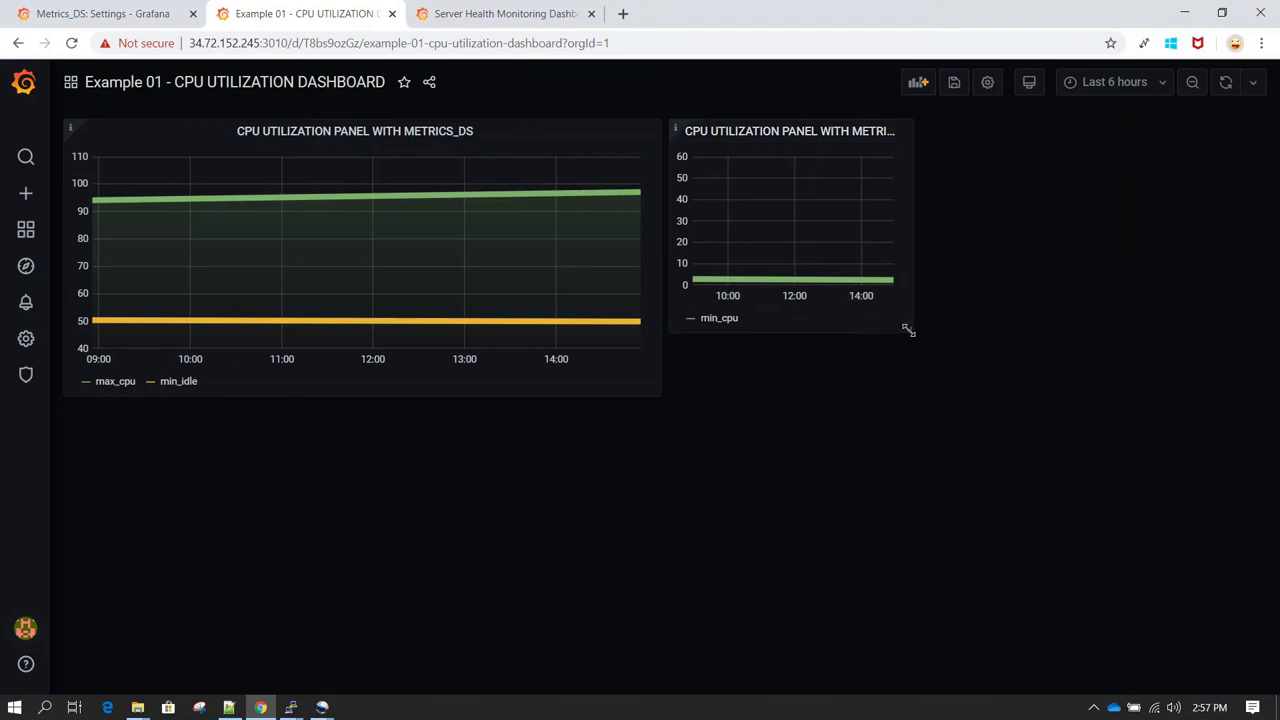
left_click_drag(908, 330, 1262, 395)
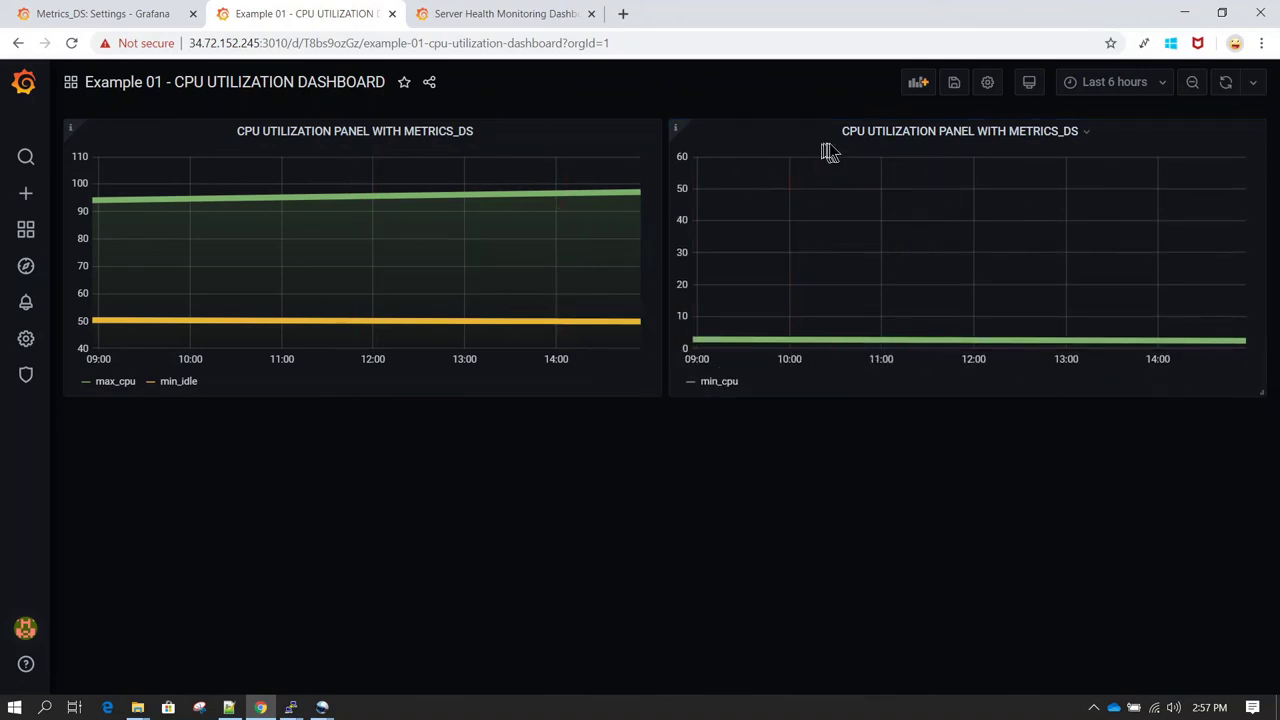
left_click_drag(874, 133, 266, 429)
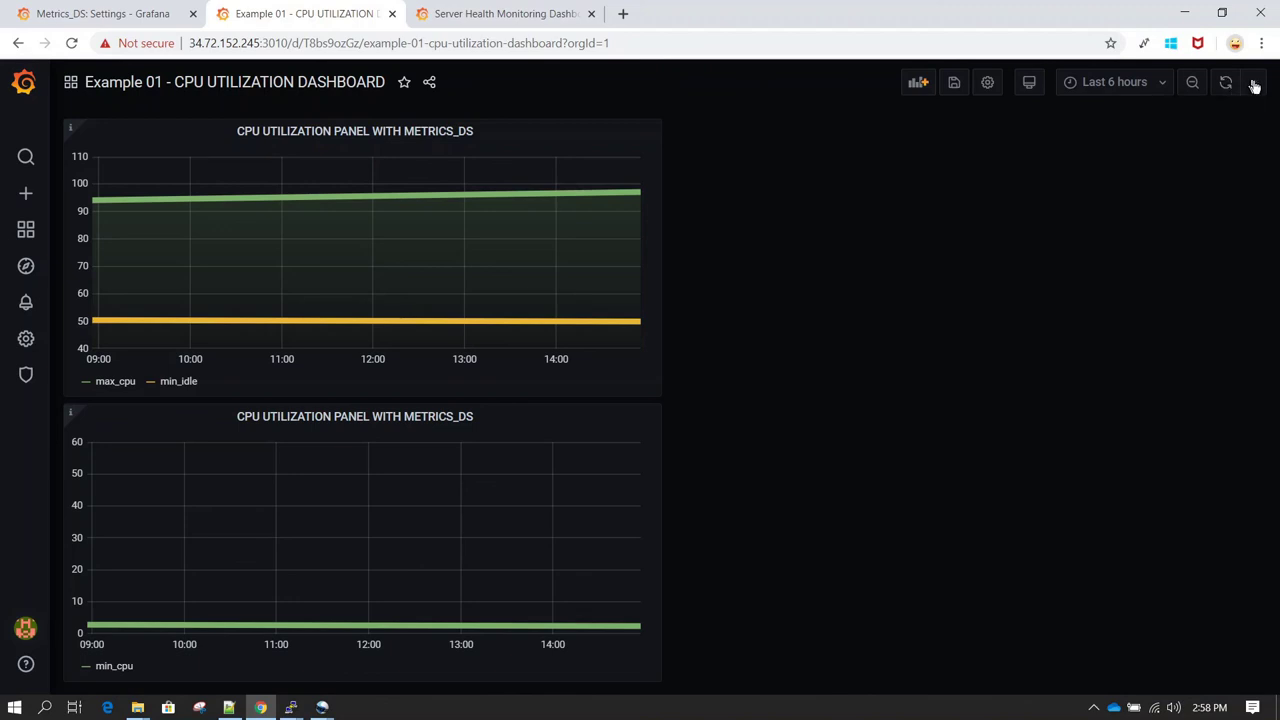
Set the dashboard's auto-refresh interval to 30s
left_click(1254, 86)
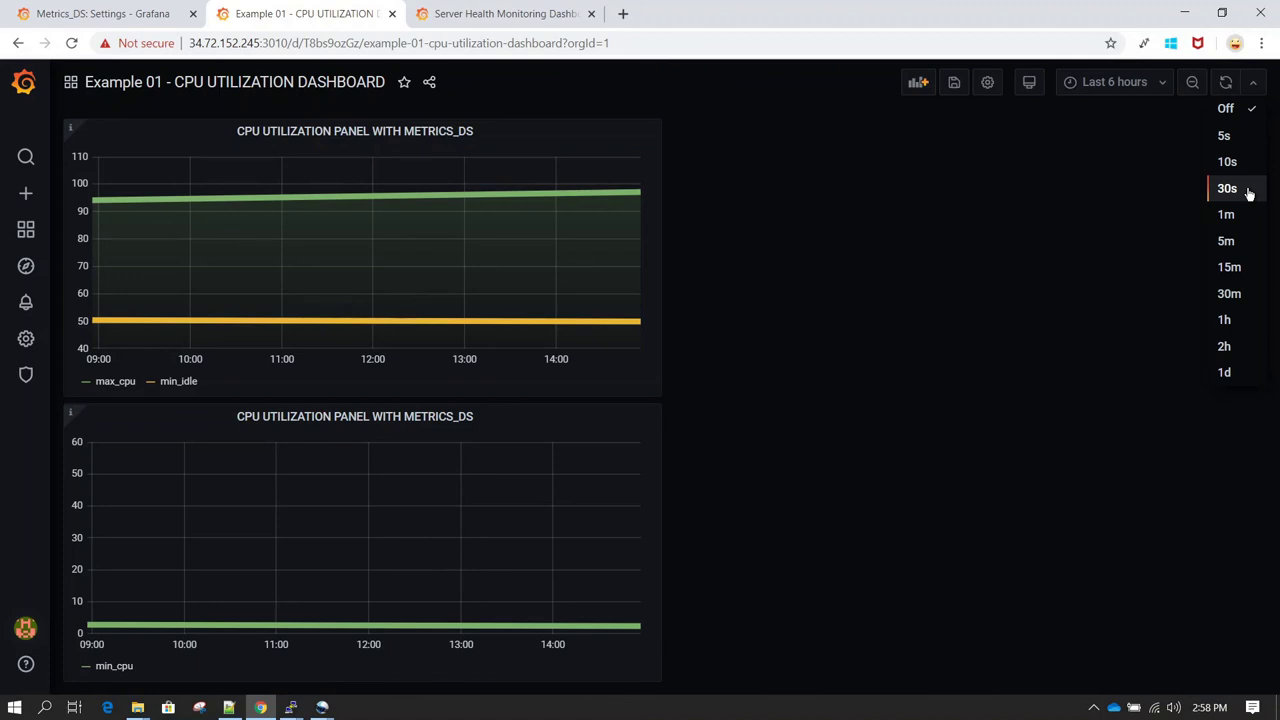
left_click(1249, 194)
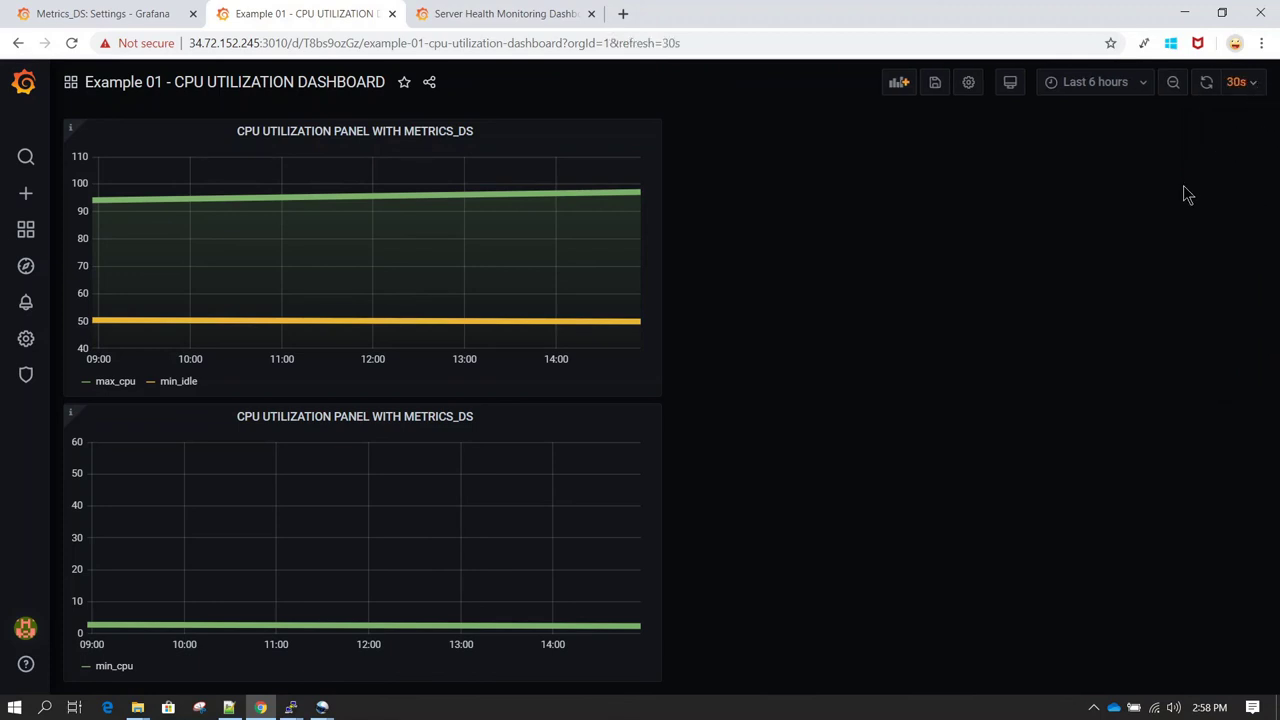